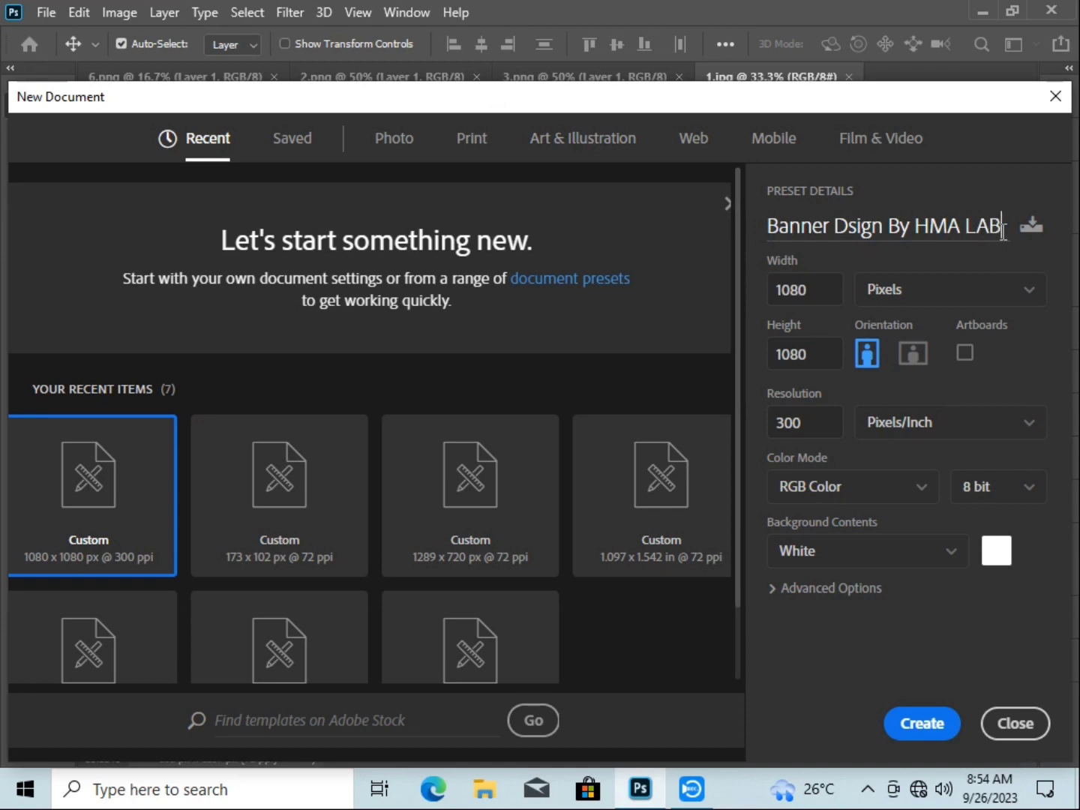
Create the 1080 by 1080 pixel banner document at 300 pixels/inch and duplicate its Background layer
{"action": "left_click", "coordinate": [953, 722]}
{"action": "left_click_drag", "start_coordinate": [943, 407], "coordinate": [997, 509]}
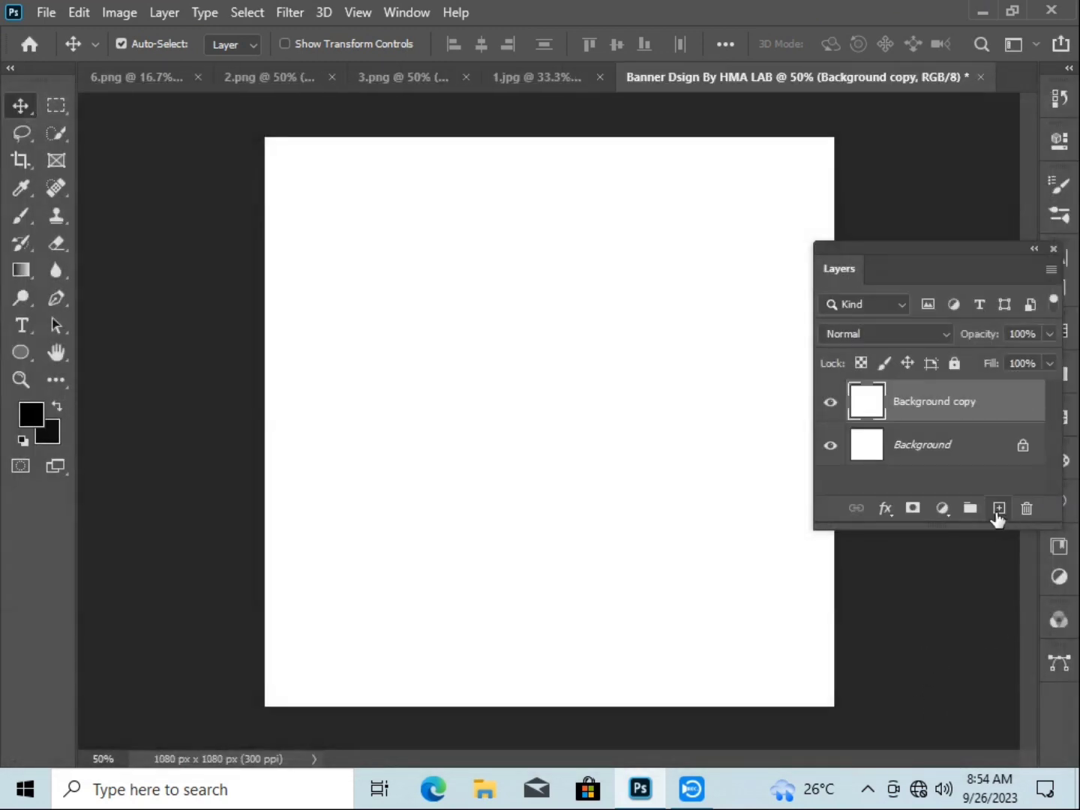
Add a Gradient Overlay with the Radial style to the Background copy layer
{"action": "left_click", "coordinate": [887, 510]}
{"action": "left_click", "coordinate": [926, 666]}
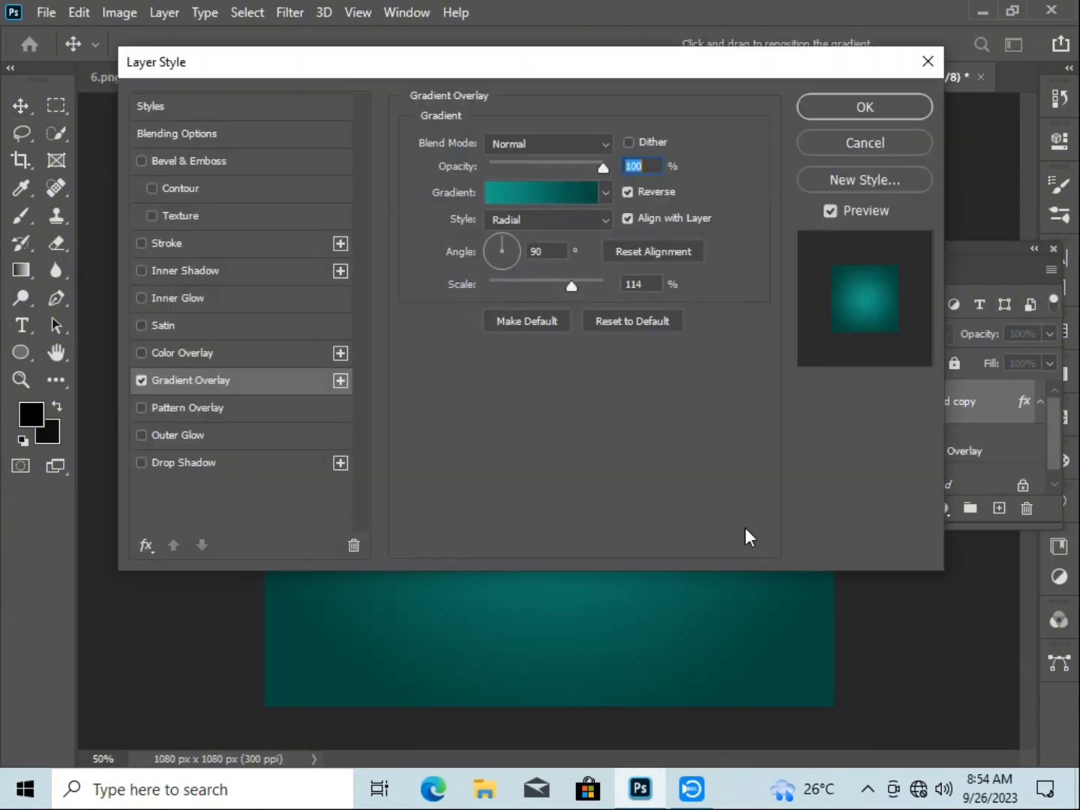
{"action": "left_click", "coordinate": [588, 228]}
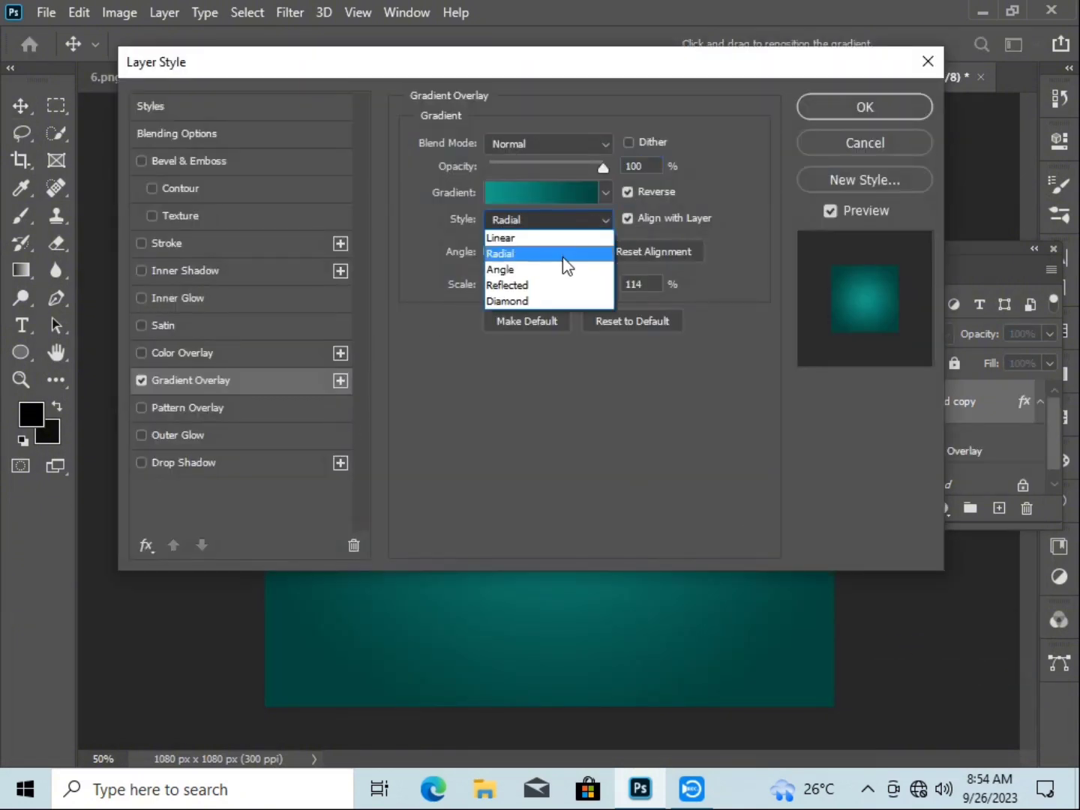
{"action": "left_click", "coordinate": [549, 251]}
Check the overlay gradient's dark green (#07493e) and teal stop colours, and apply the layer style
{"action": "left_click", "coordinate": [544, 195]}
{"action": "double_click", "coordinate": [315, 442]}
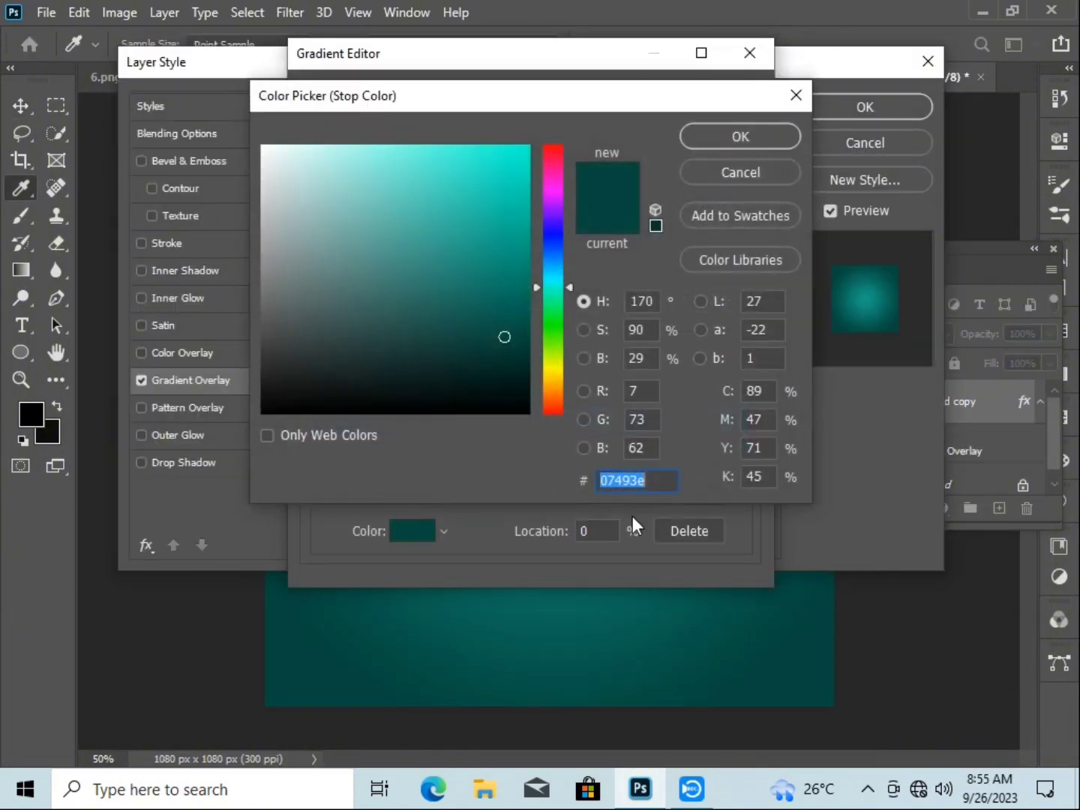
{"action": "left_click", "coordinate": [728, 138]}
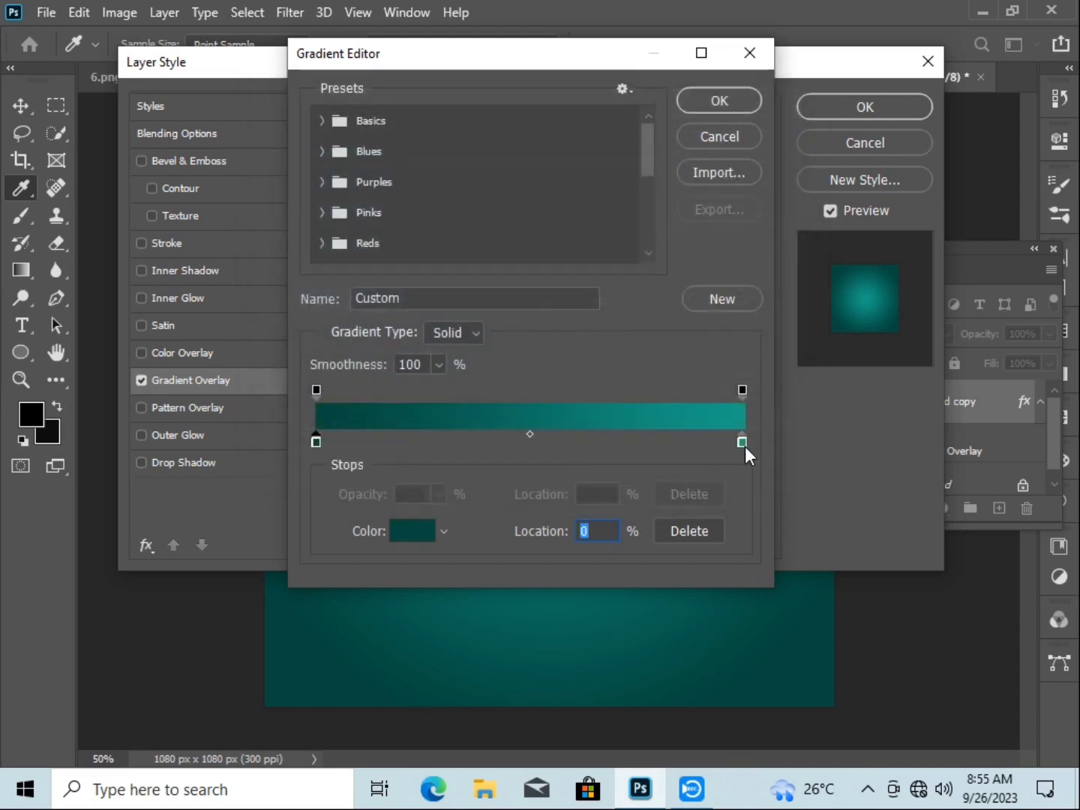
{"action": "double_click", "coordinate": [743, 444]}
{"action": "left_click", "coordinate": [773, 135]}
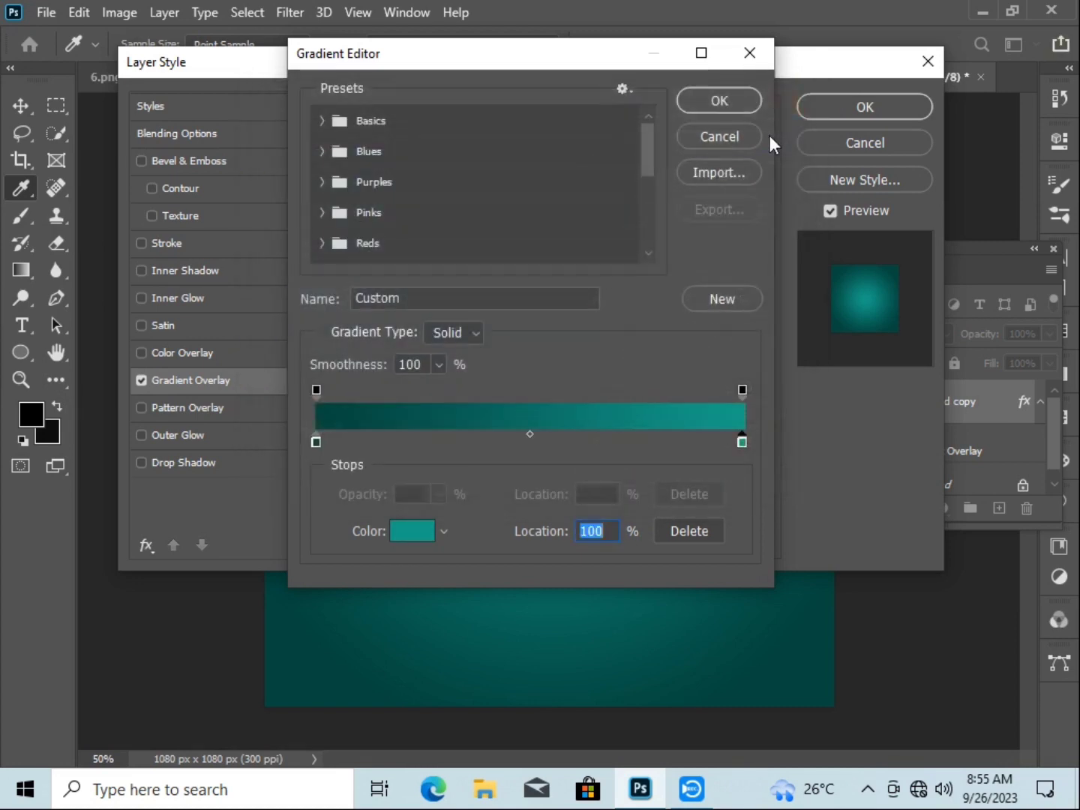
{"action": "left_click", "coordinate": [737, 56]}
{"action": "left_click", "coordinate": [888, 106]}
{"action": "left_click_drag", "start_coordinate": [966, 258], "coordinate": [986, 247]}
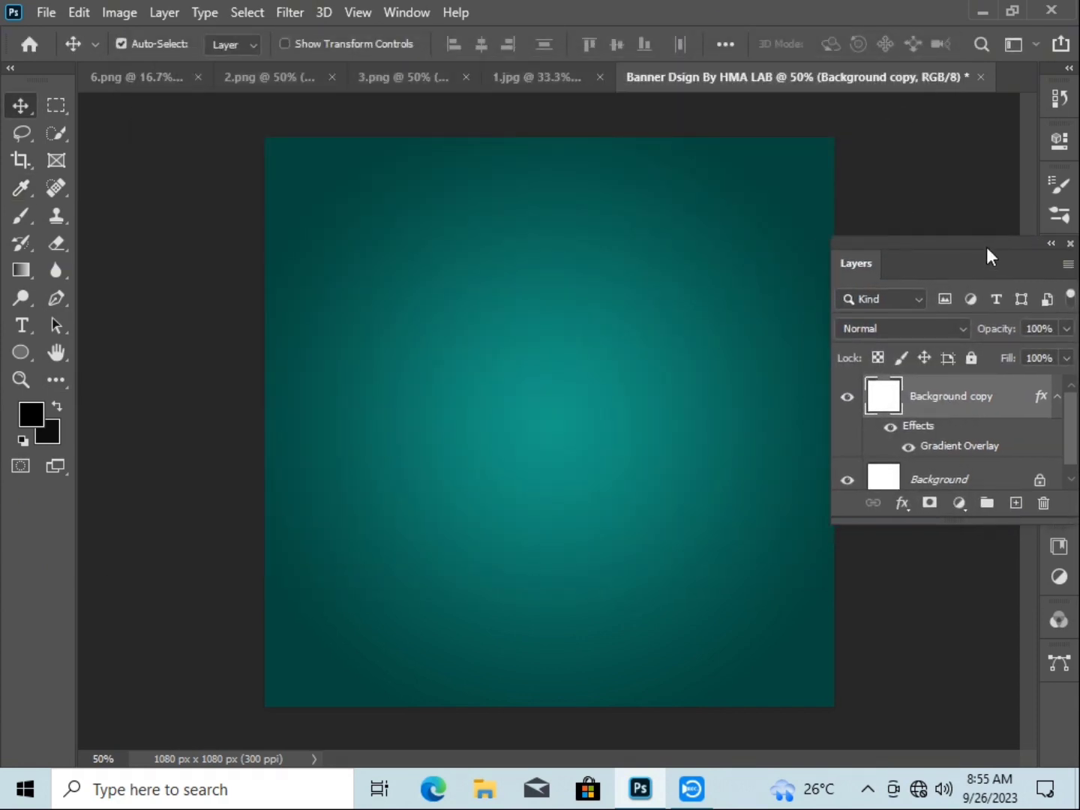
Select the face wash tube in 1.jpg and bring it into the banner document without its white background
{"action": "left_click", "coordinate": [532, 77]}
{"action": "left_click", "coordinate": [247, 12]}
{"action": "left_click", "coordinate": [345, 257]}
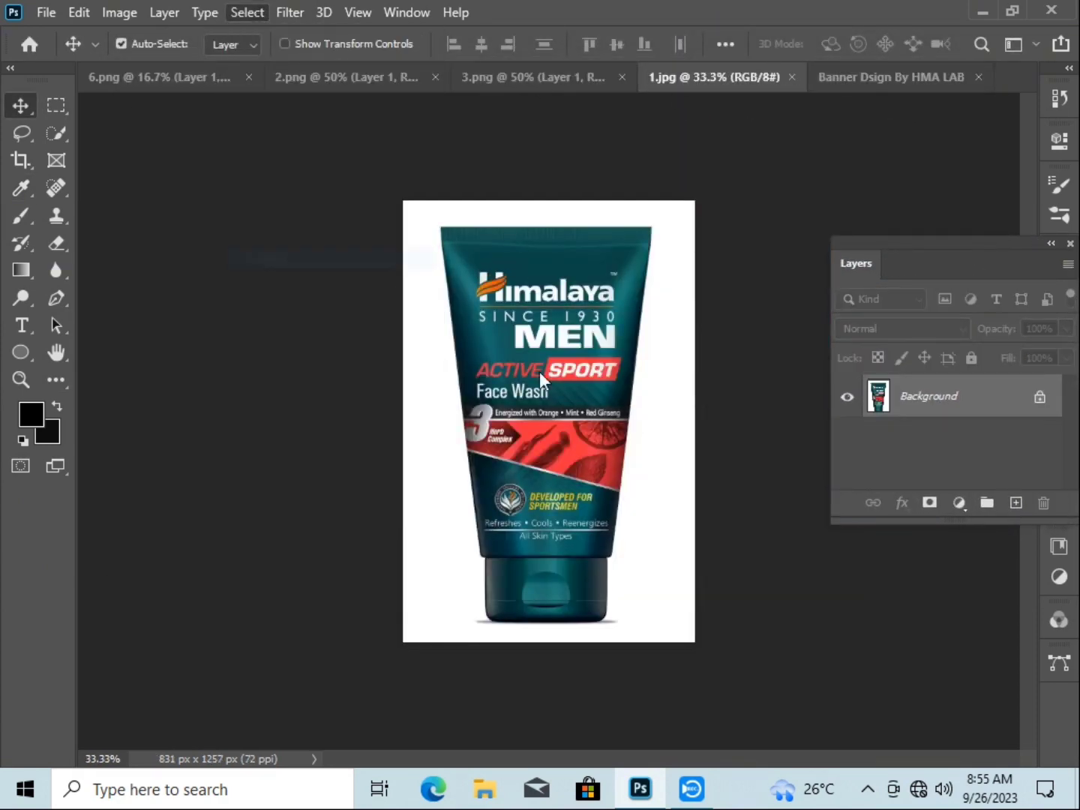
{"action": "left_click_drag", "start_coordinate": [615, 360], "coordinate": [550, 422]}
Scale the face wash tube down to roughly half size and place it near the middle of the banner
{"action": "key", "text": "ctrl+t"}
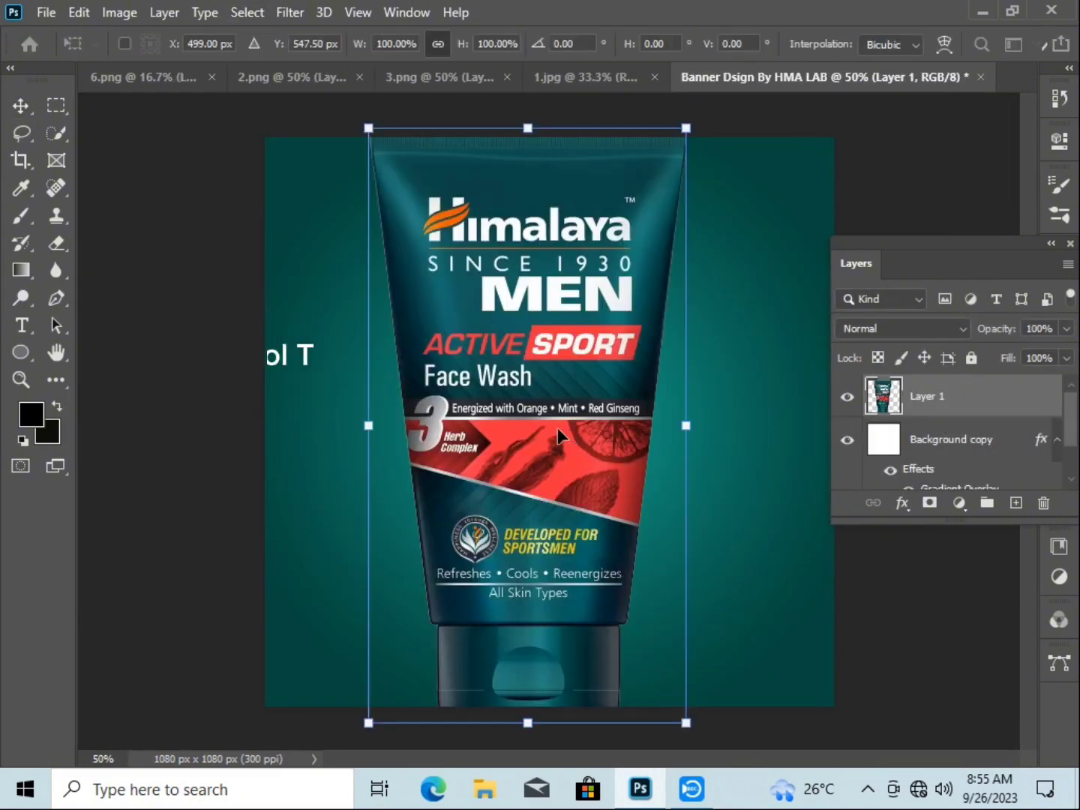
{"action": "left_click_drag", "start_coordinate": [687, 122], "coordinate": [610, 257]}
{"action": "left_click", "coordinate": [21, 105]}
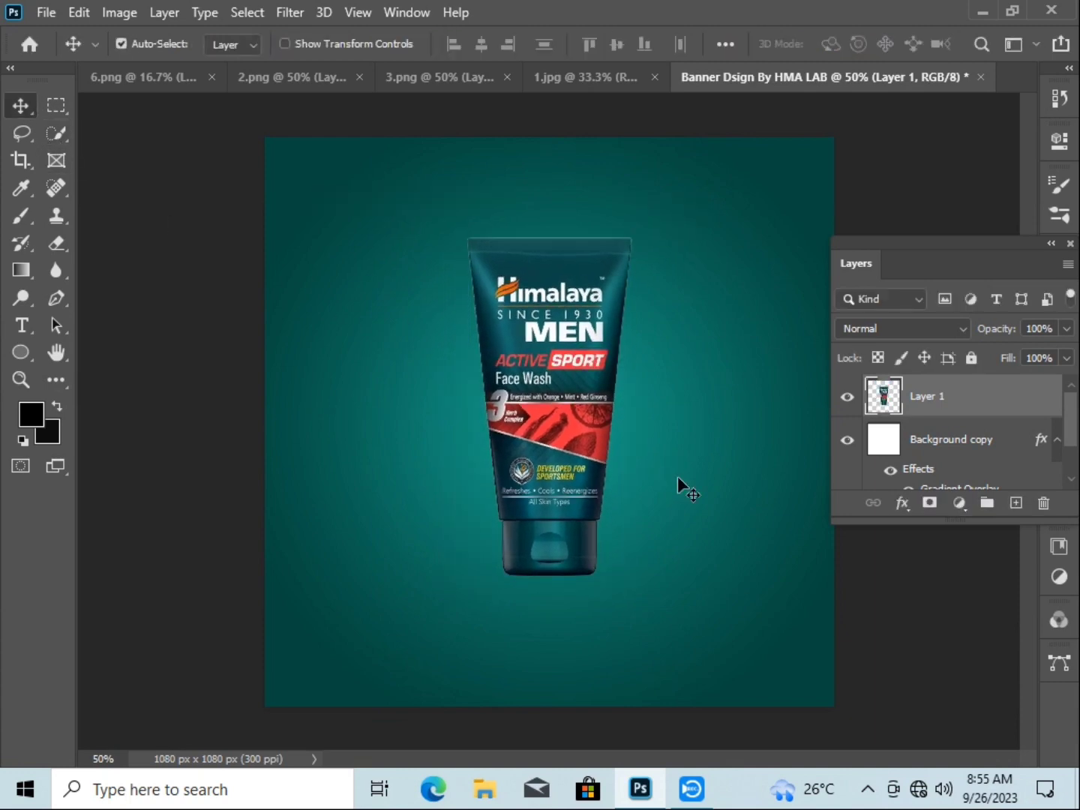
{"action": "scroll", "coordinate": [679, 489], "scroll_direction": "up", "scroll_amount": 3}
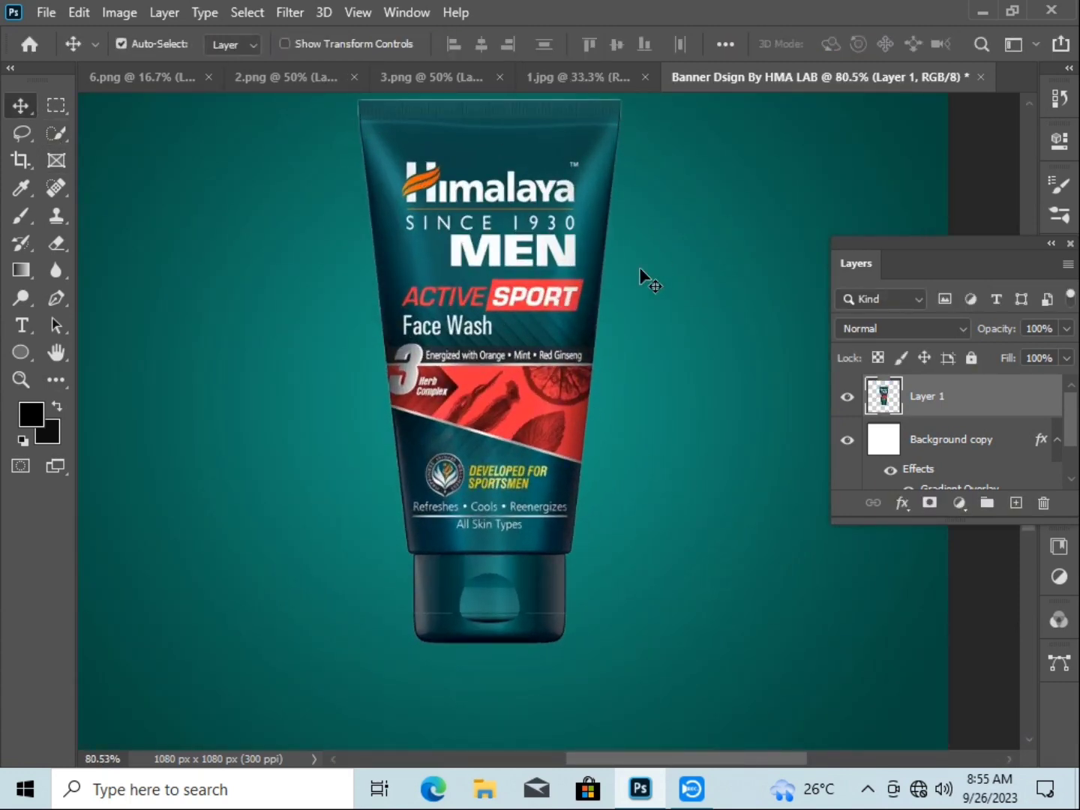
{"action": "scroll", "coordinate": [644, 279], "scroll_direction": "up", "scroll_amount": 3}
{"action": "scroll", "coordinate": [660, 346], "scroll_direction": "up", "scroll_amount": 3}
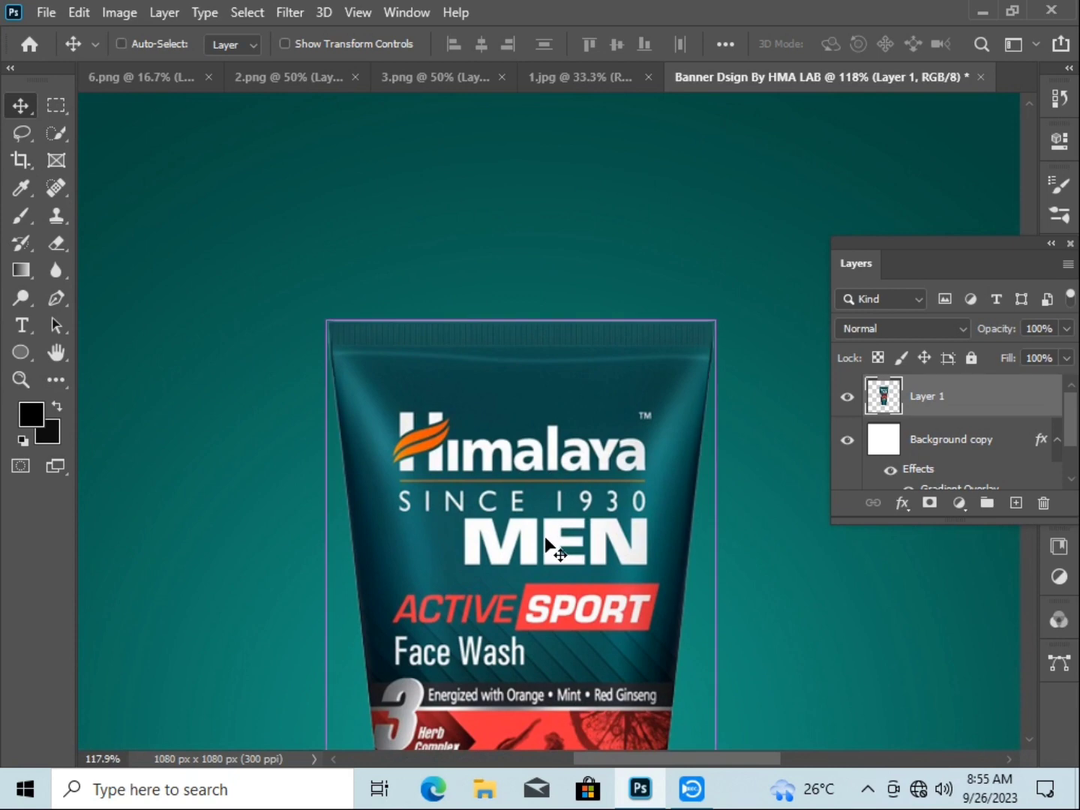
{"action": "scroll", "coordinate": [550, 550], "scroll_direction": "down", "scroll_amount": 3}
{"action": "scroll", "coordinate": [589, 393], "scroll_direction": "down", "scroll_amount": 5}
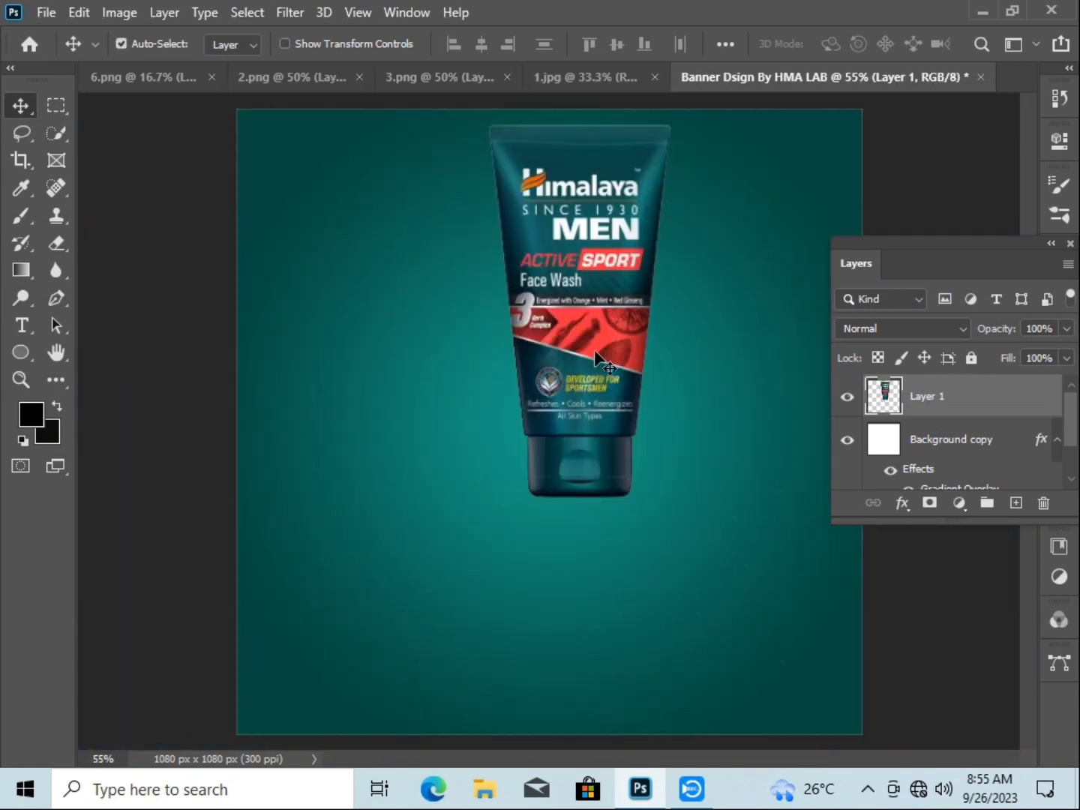
{"action": "left_click_drag", "start_coordinate": [597, 352], "coordinate": [553, 451]}
Trim the tube's edge by replacing Layer 1 with a copy of its selection contracted by 1 pixel
{"action": "right_click", "coordinate": [881, 401]}
{"action": "left_click", "coordinate": [855, 405]}
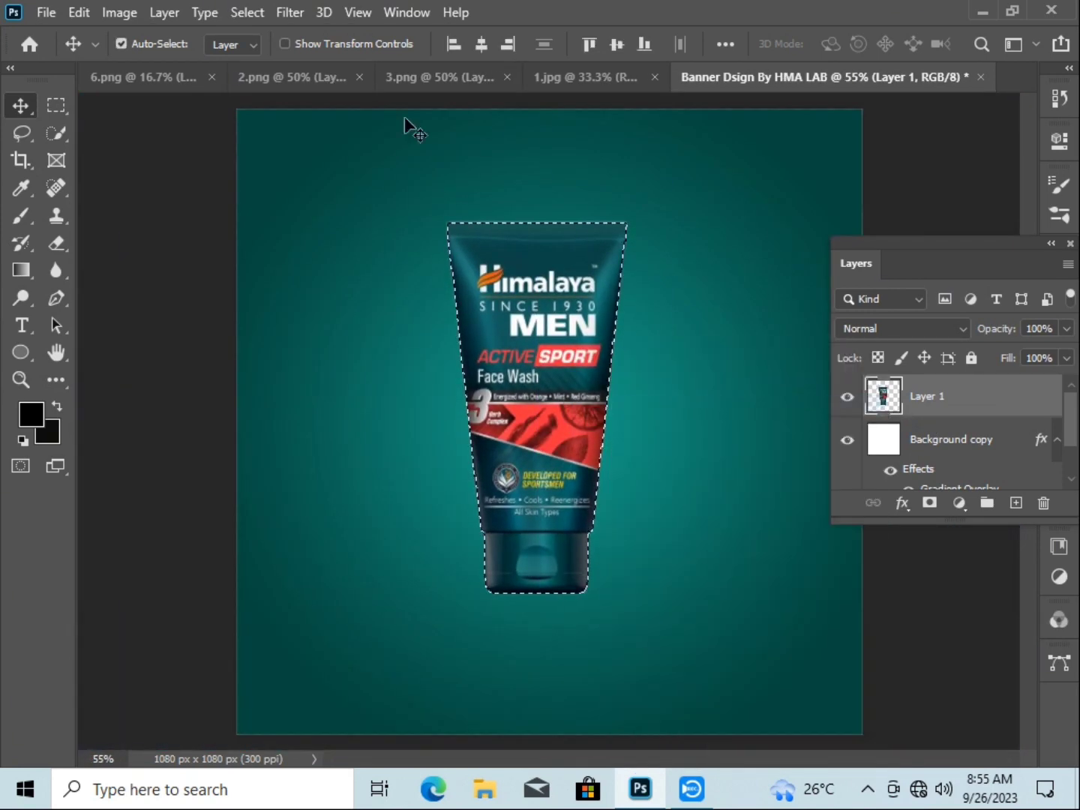
{"action": "left_click", "coordinate": [248, 13]}
{"action": "mouse_move", "coordinate": [297, 315]}
{"action": "left_click", "coordinate": [507, 370]}
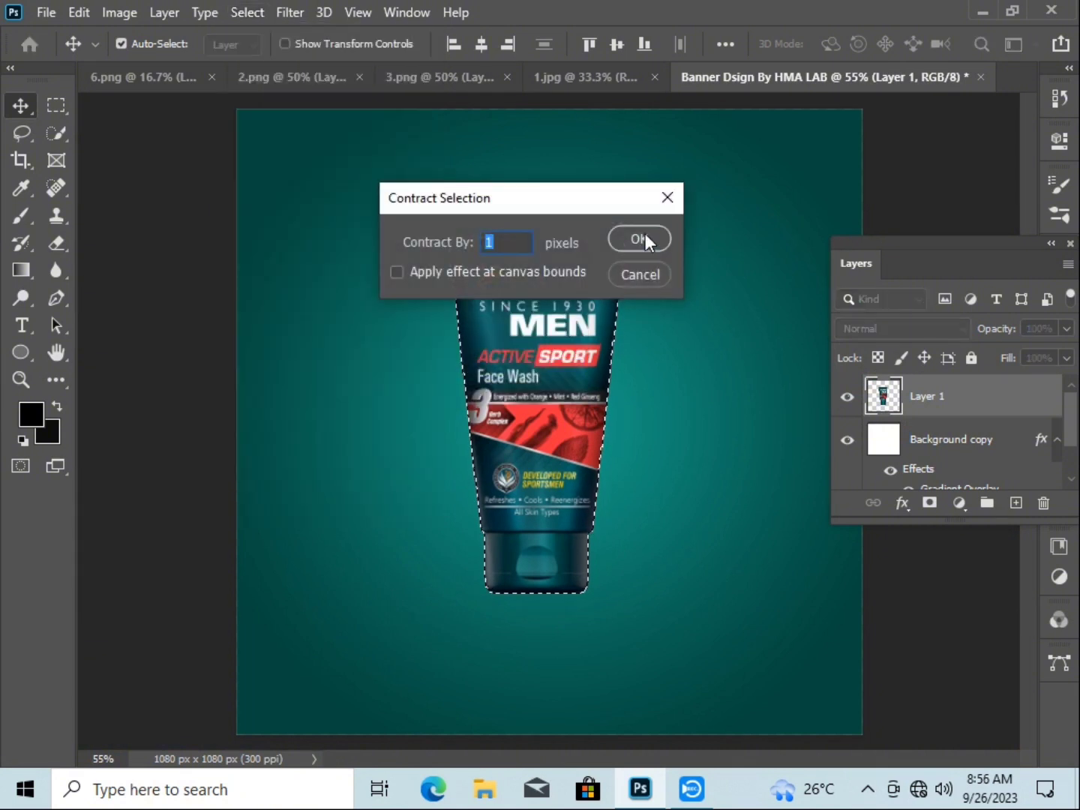
{"action": "left_click", "coordinate": [646, 238]}
{"action": "key", "text": "ctrl+j"}
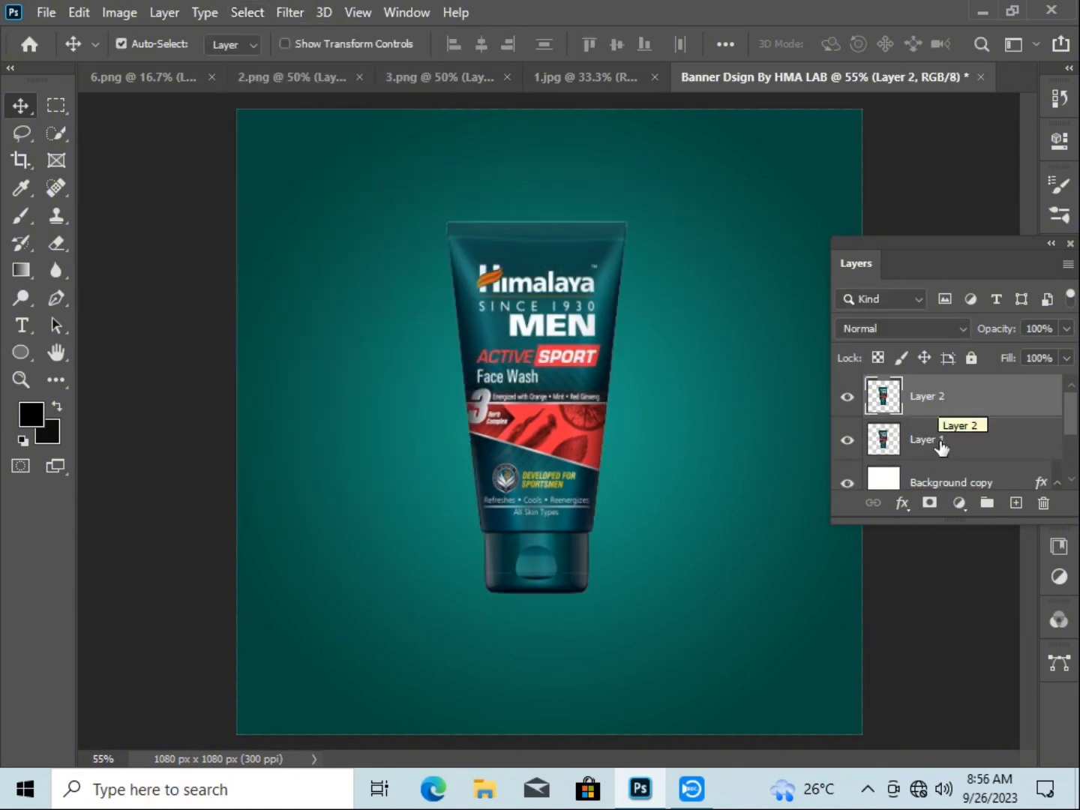
{"action": "left_click_drag", "start_coordinate": [942, 448], "coordinate": [1044, 503]}
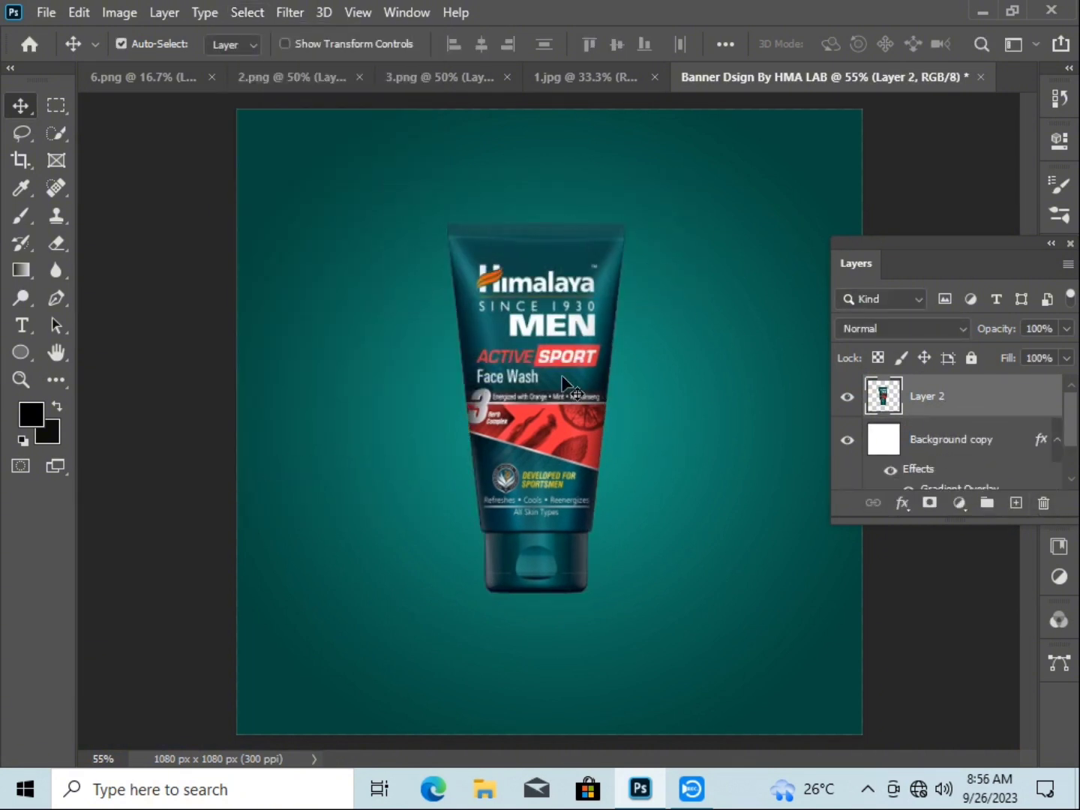
Scale the trimmed tube to about 87% and centre it on the banner
{"action": "key", "text": "ctrl+t"}
{"action": "left_click_drag", "start_coordinate": [625, 220], "coordinate": [614, 246]}
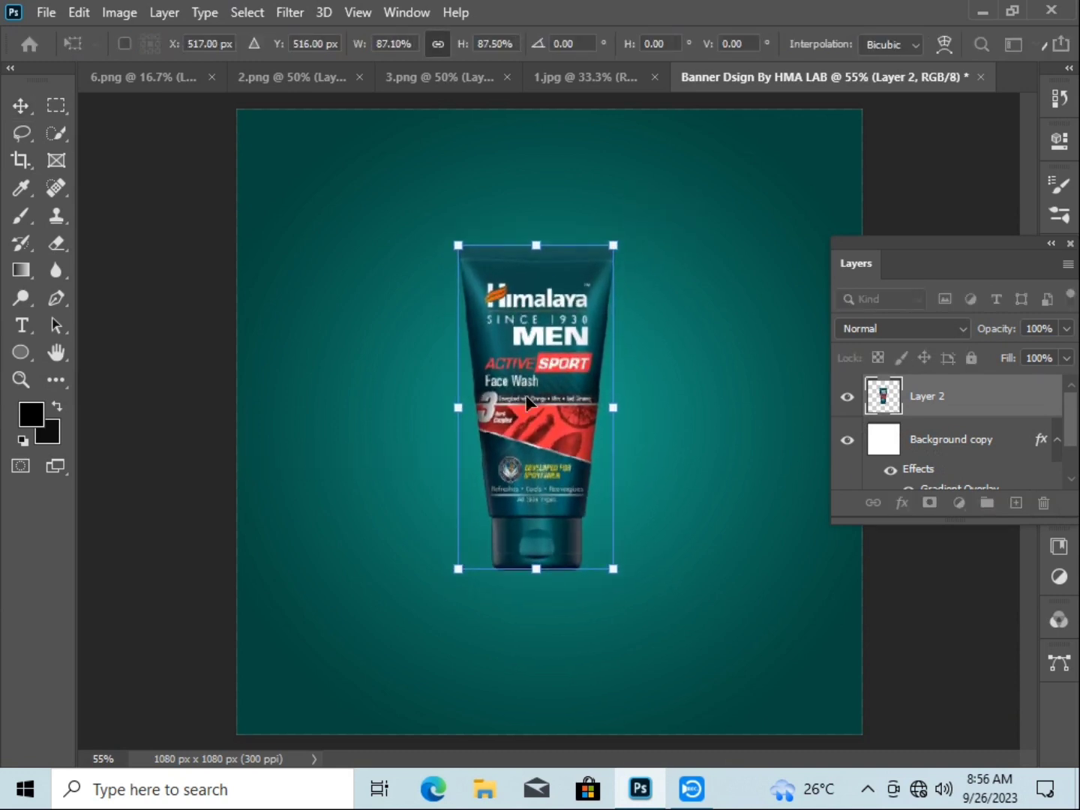
{"action": "left_click_drag", "start_coordinate": [529, 402], "coordinate": [542, 416]}
{"action": "key", "text": "Return"}
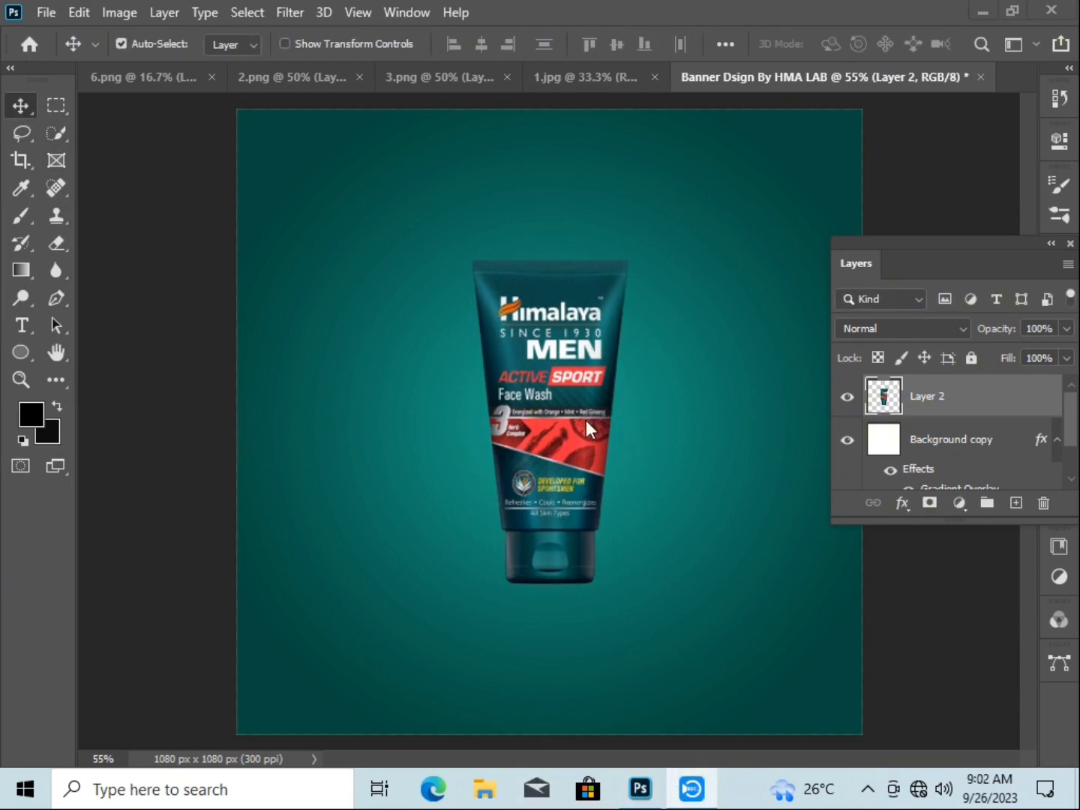
Enlarge the tube about its centre to about 115% width and 116% height
{"action": "left_click", "coordinate": [921, 401]}
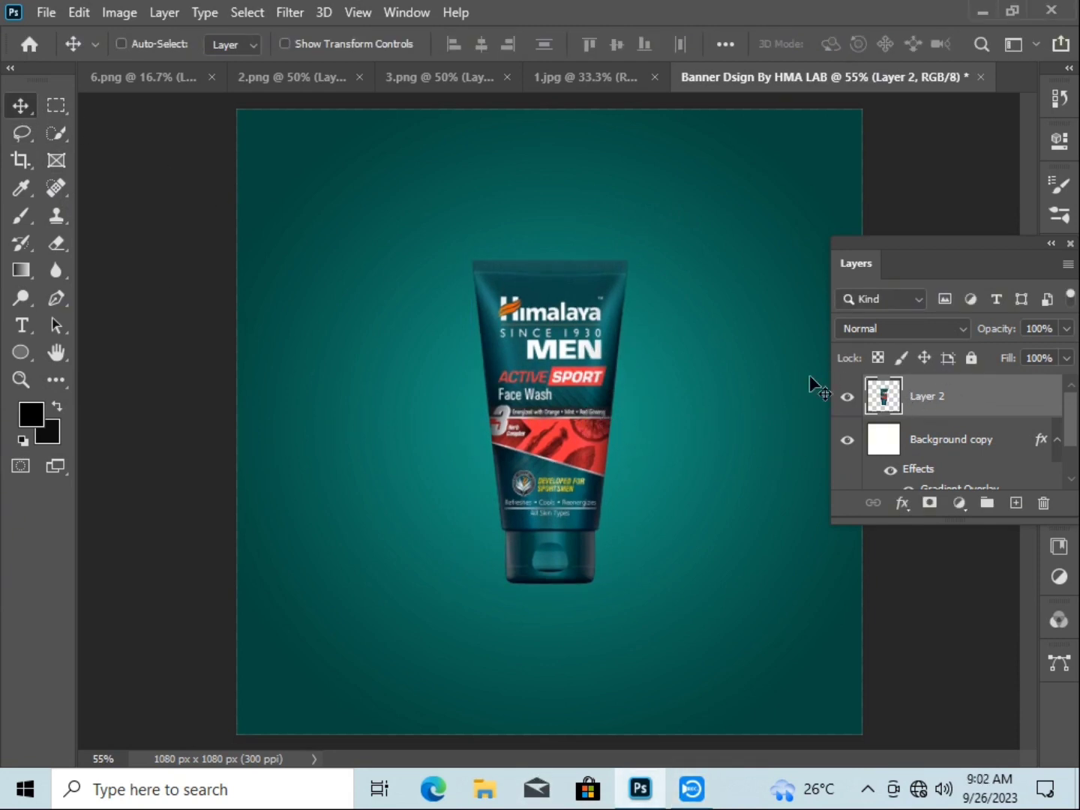
{"action": "key", "text": "ctrl+t"}
{"action": "left_click_drag", "start_coordinate": [629, 261], "coordinate": [640, 244]}
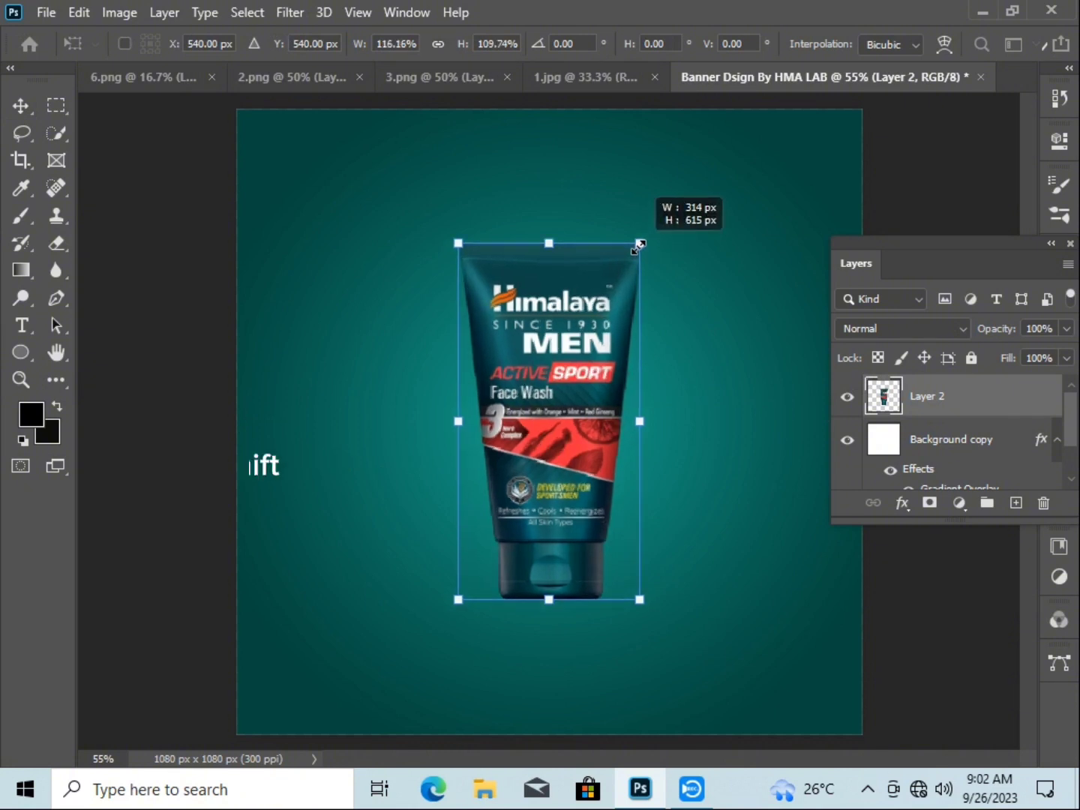
{"action": "mouse_move", "coordinate": [554, 399]}
{"action": "left_mouse_down"}
{"action": "mouse_move", "coordinate": [546, 411]}
{"action": "mouse_move", "coordinate": [550, 388]}
{"action": "left_mouse_up"}
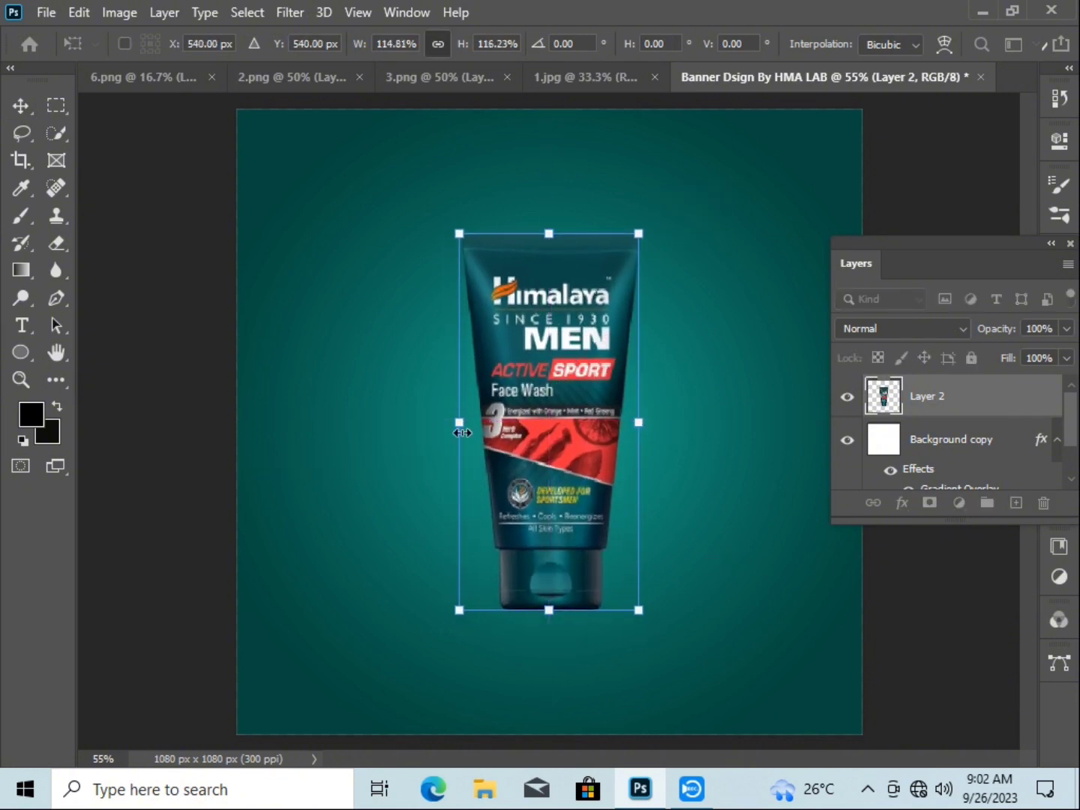
{"action": "key", "text": "Return"}
Add a Hue/Saturation adjustment clipped to the tube, setting Cyans to Hue -13 and Saturation +45 with slightly raised Lightness
{"action": "left_click", "coordinate": [959, 503]}
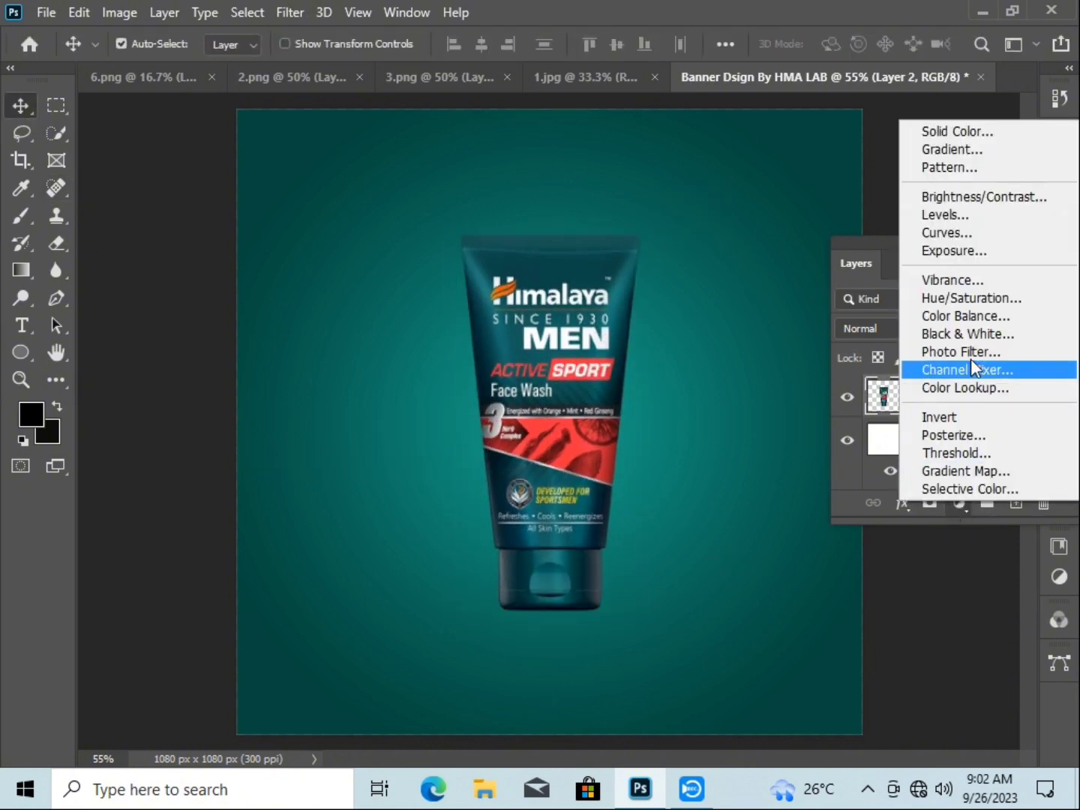
{"action": "left_click", "coordinate": [969, 303]}
{"action": "left_click", "coordinate": [761, 231]}
{"action": "left_click", "coordinate": [630, 273]}
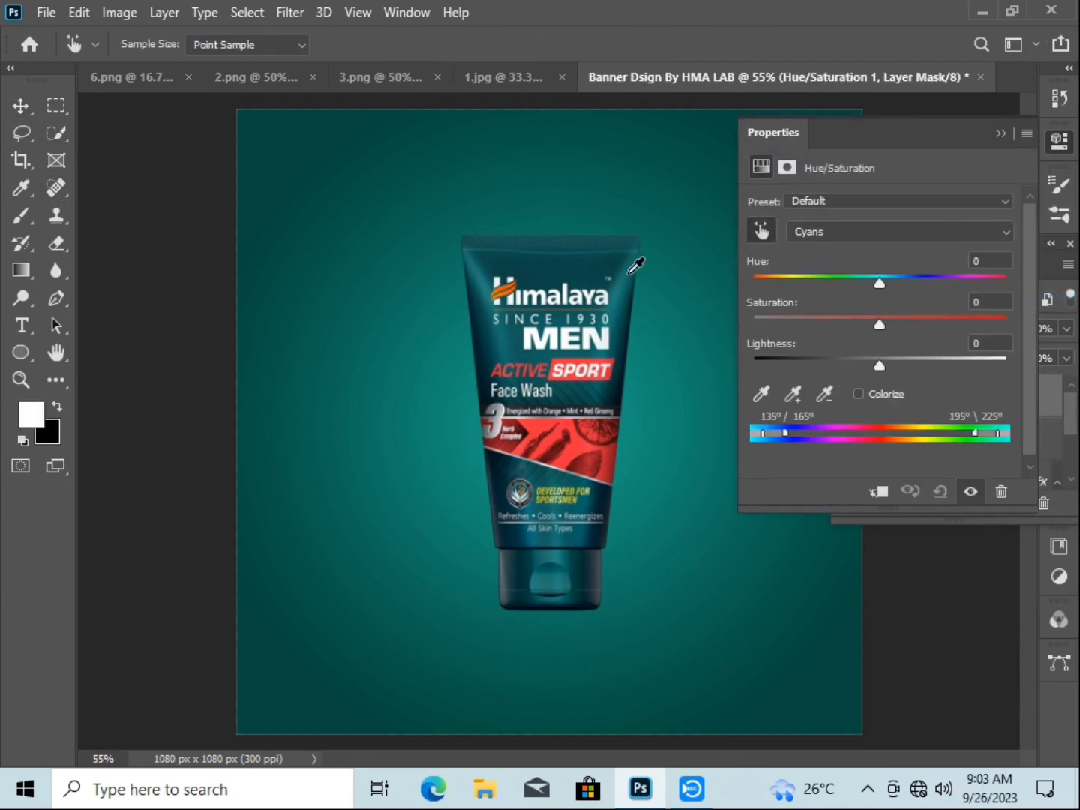
{"action": "left_click_drag", "start_coordinate": [877, 285], "coordinate": [938, 333]}
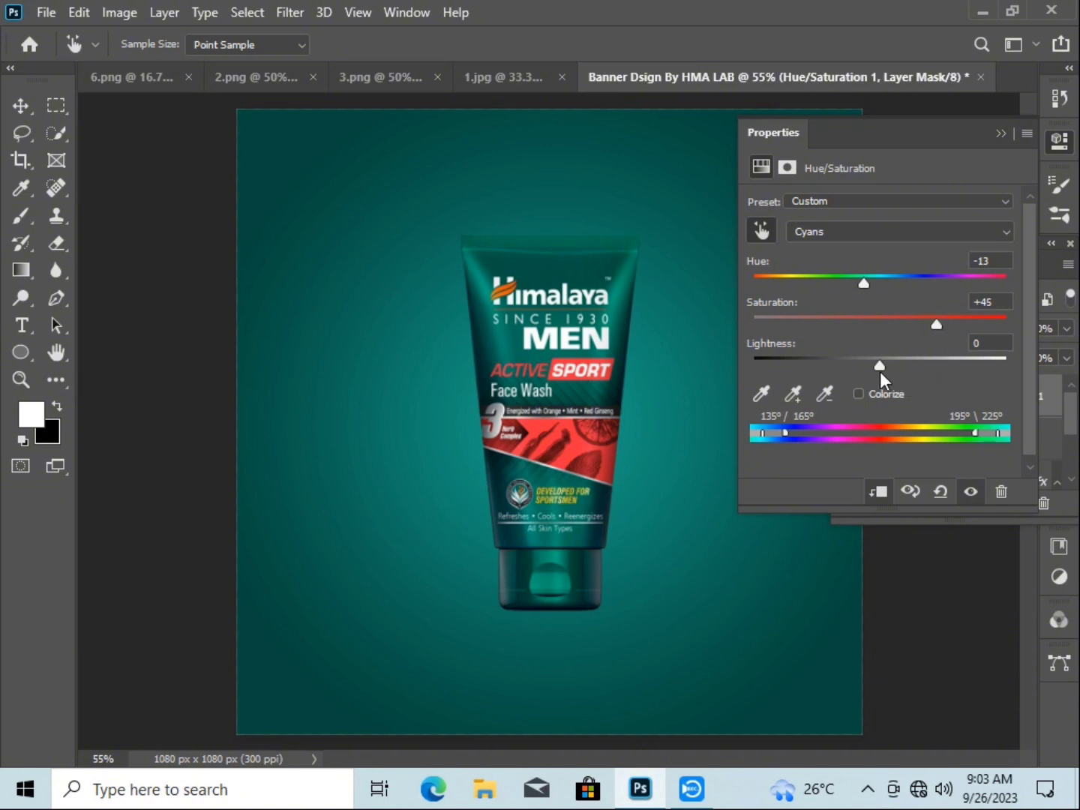
{"action": "left_click_drag", "start_coordinate": [880, 368], "coordinate": [893, 369]}
{"action": "left_click", "coordinate": [1004, 135]}
Scale the lemon image in 6.png down around the centre of its canvas
{"action": "left_click", "coordinate": [393, 76]}
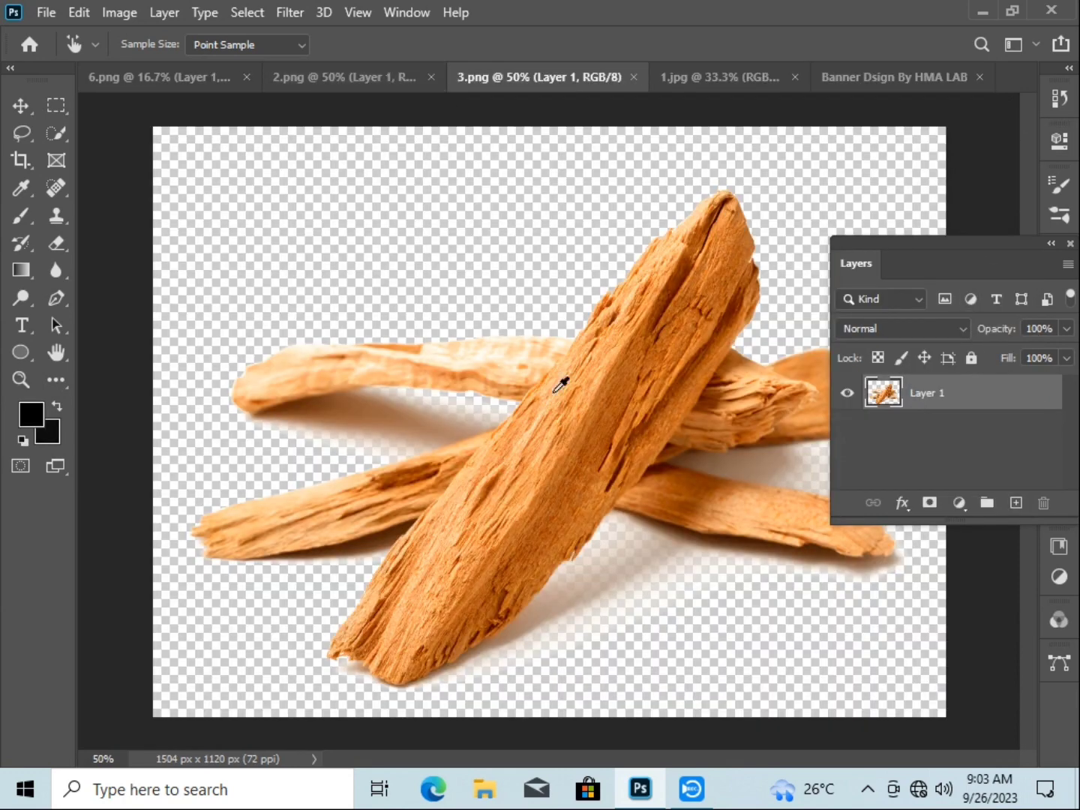
{"action": "left_click", "coordinate": [281, 78]}
{"action": "left_click", "coordinate": [191, 78]}
{"action": "key", "text": "v"}
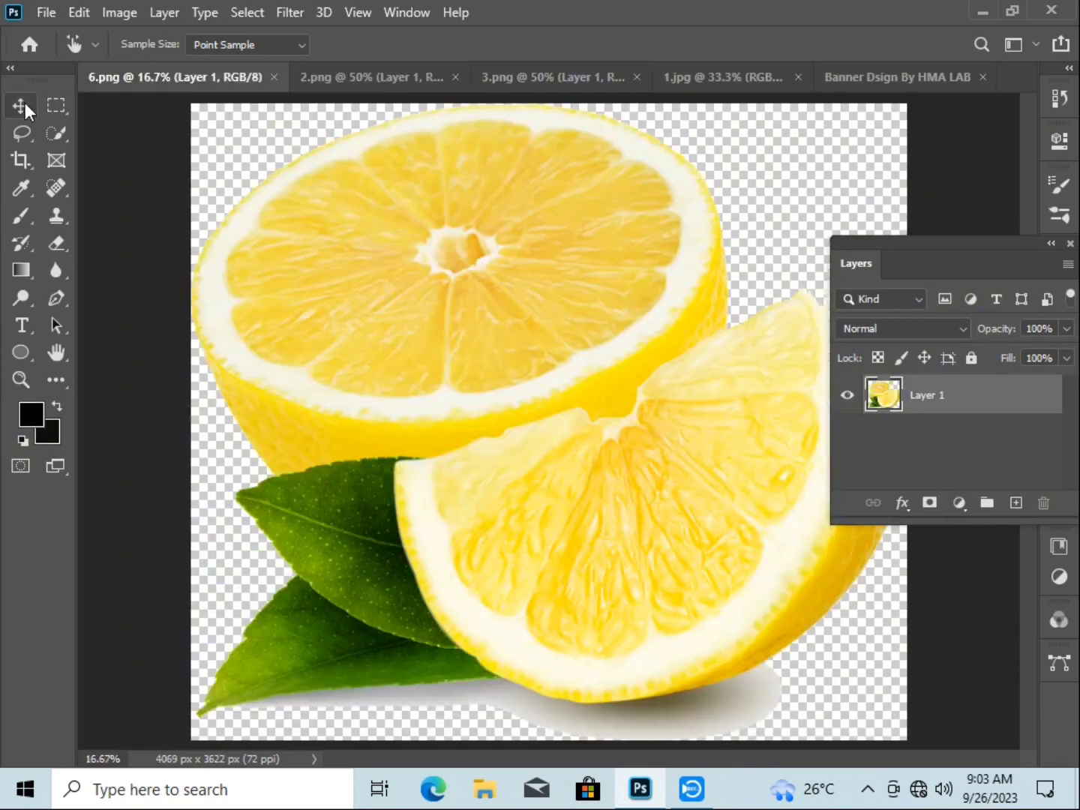
{"action": "key", "text": "ctrl+t"}
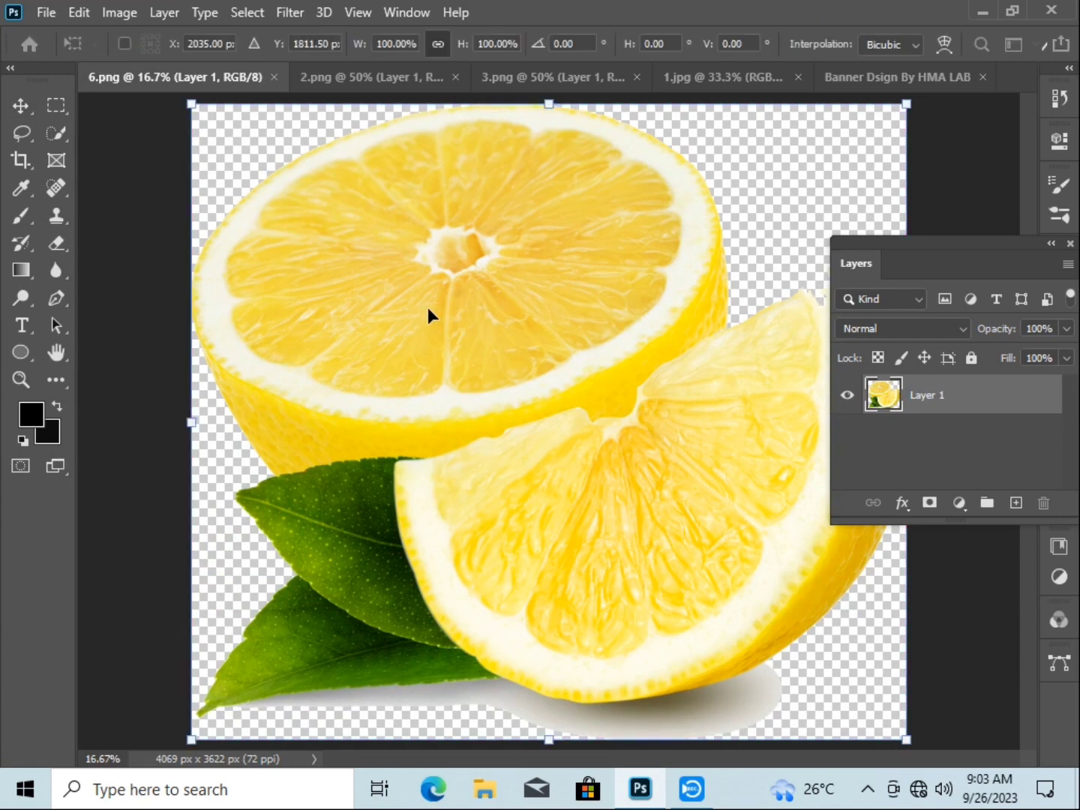
{"action": "left_click_drag", "start_coordinate": [190, 105], "coordinate": [339, 252]}
{"action": "key", "text": "Return"}
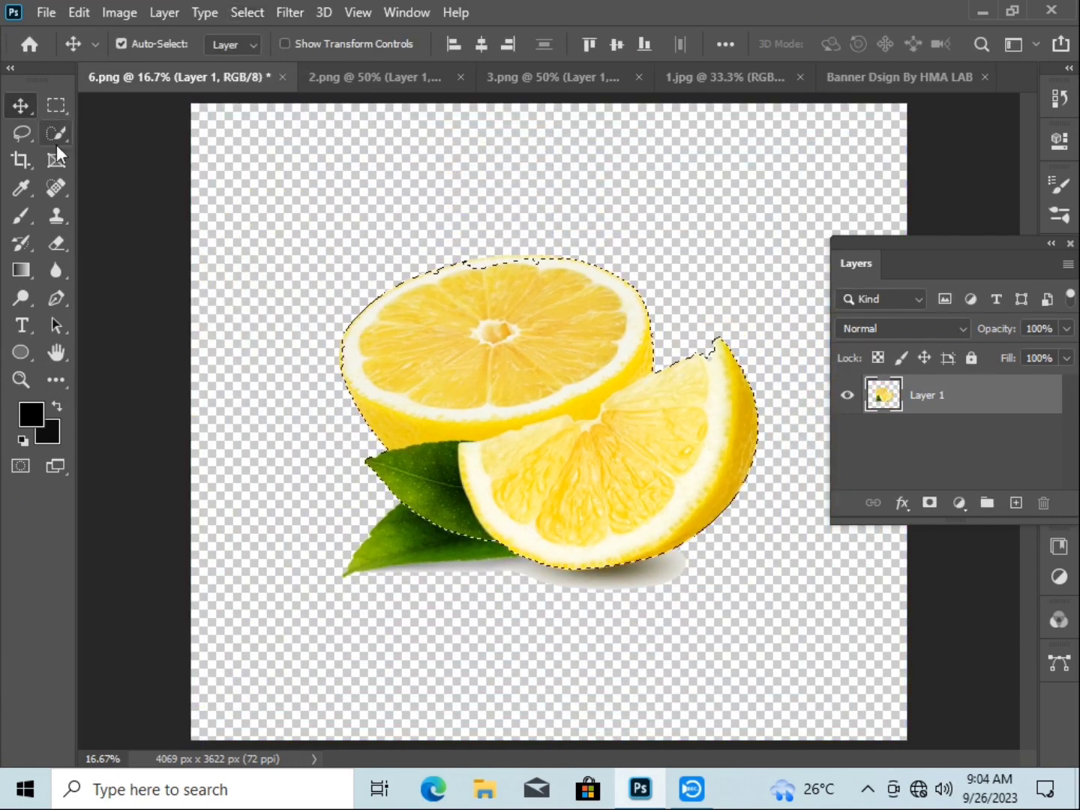
Extend the lemon selection to include the lower leaf, and bring the selected lemon and leaves into the banner document
{"action": "left_click", "coordinate": [57, 135]}
{"action": "left_click", "coordinate": [152, 152]}
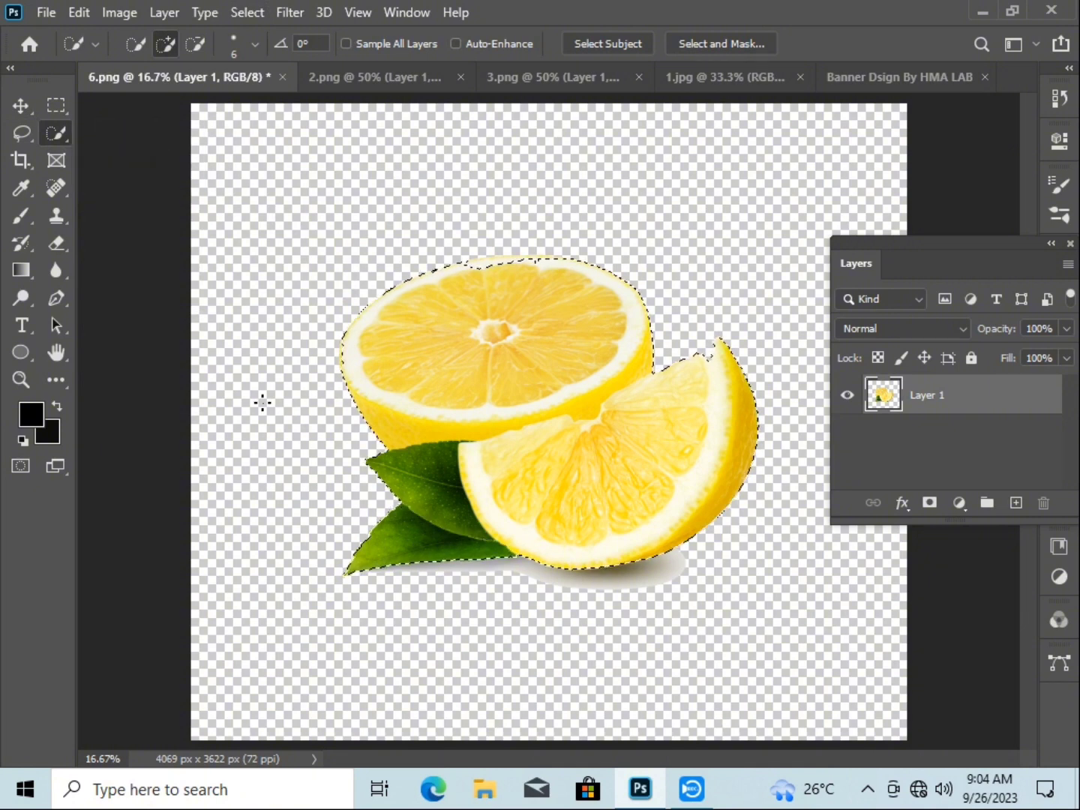
{"action": "left_click", "coordinate": [20, 105]}
{"action": "left_click_drag", "start_coordinate": [535, 407], "coordinate": [550, 473]}
Scale the lemon layer to about 21% width and 20% height, and position it over the tube at X 540 px, Y 575 px
{"action": "key", "text": "ctrl+t"}
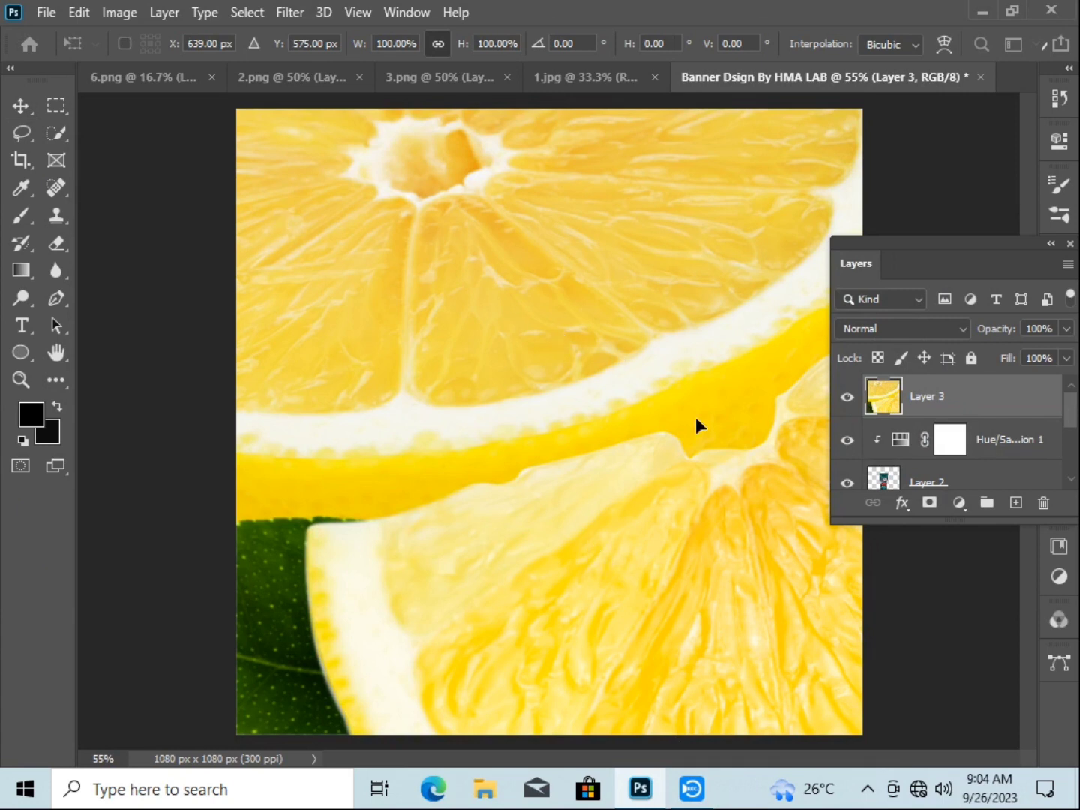
{"action": "left_click", "coordinate": [949, 397]}
{"action": "key", "text": "ctrl+t"}
{"action": "scroll", "coordinate": [488, 429], "scroll_direction": "down", "scroll_amount": 7}
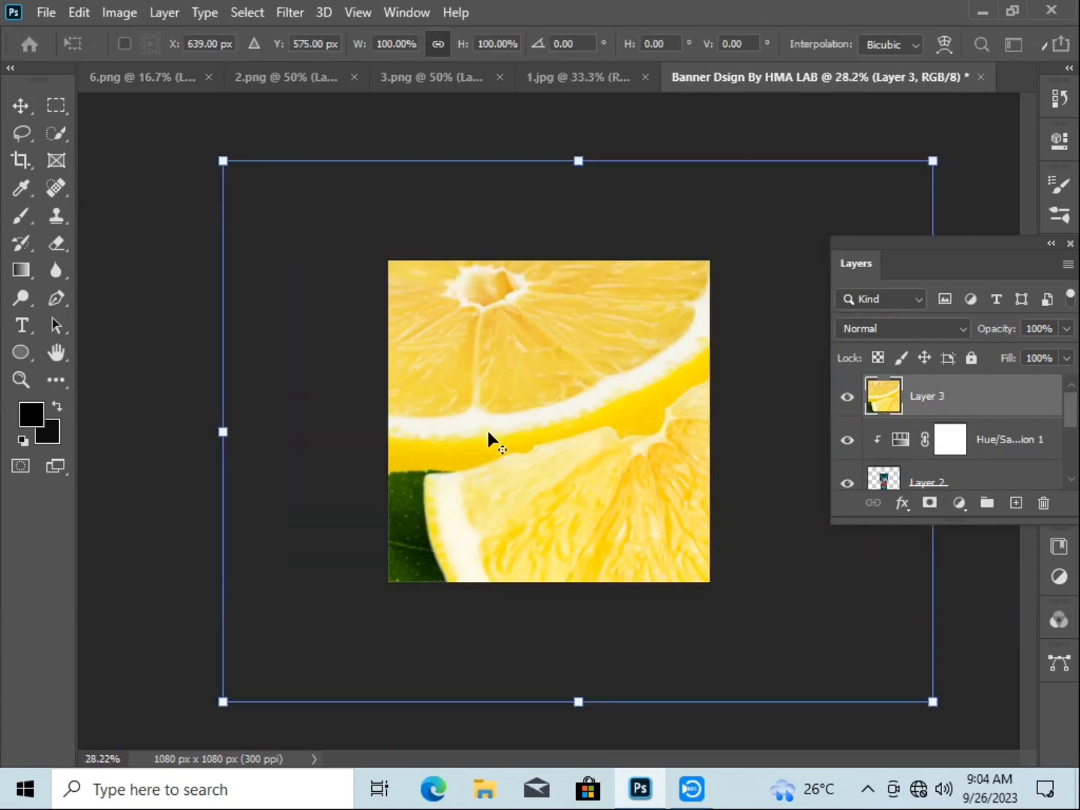
{"action": "left_click_drag", "start_coordinate": [223, 160], "coordinate": [503, 378]}
{"action": "scroll", "coordinate": [621, 439], "scroll_direction": "up", "scroll_amount": 7}
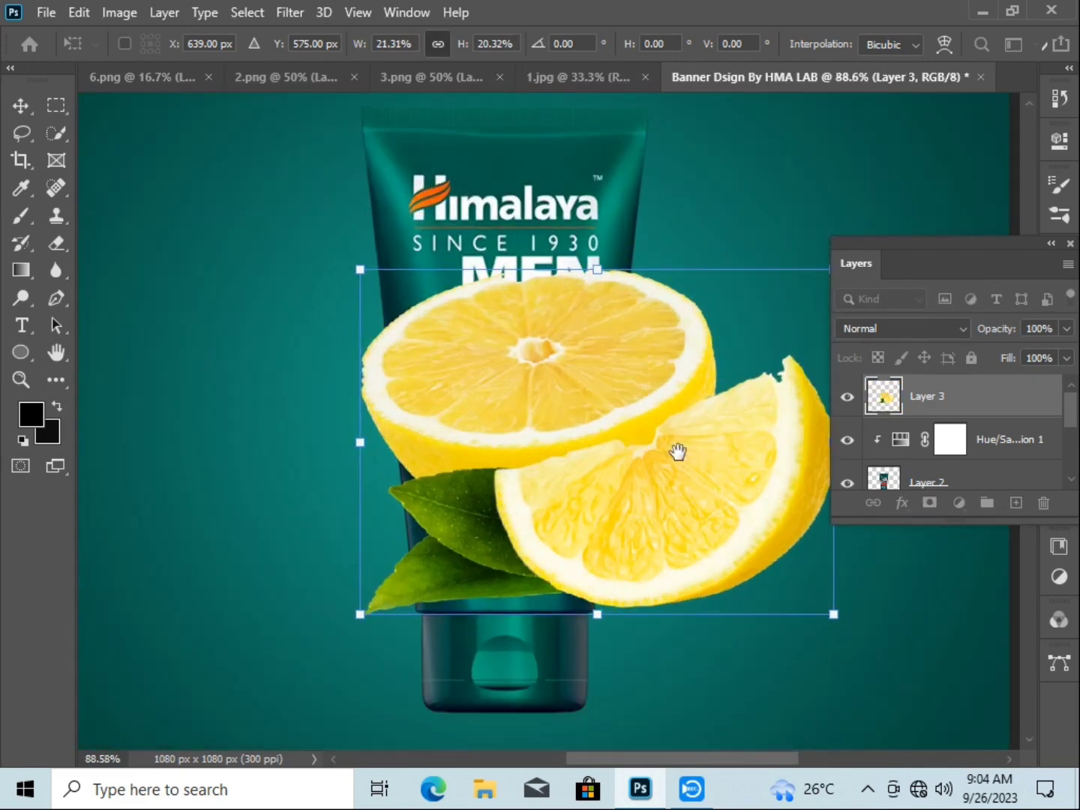
{"action": "left_click_drag", "start_coordinate": [677, 451], "coordinate": [583, 452]}
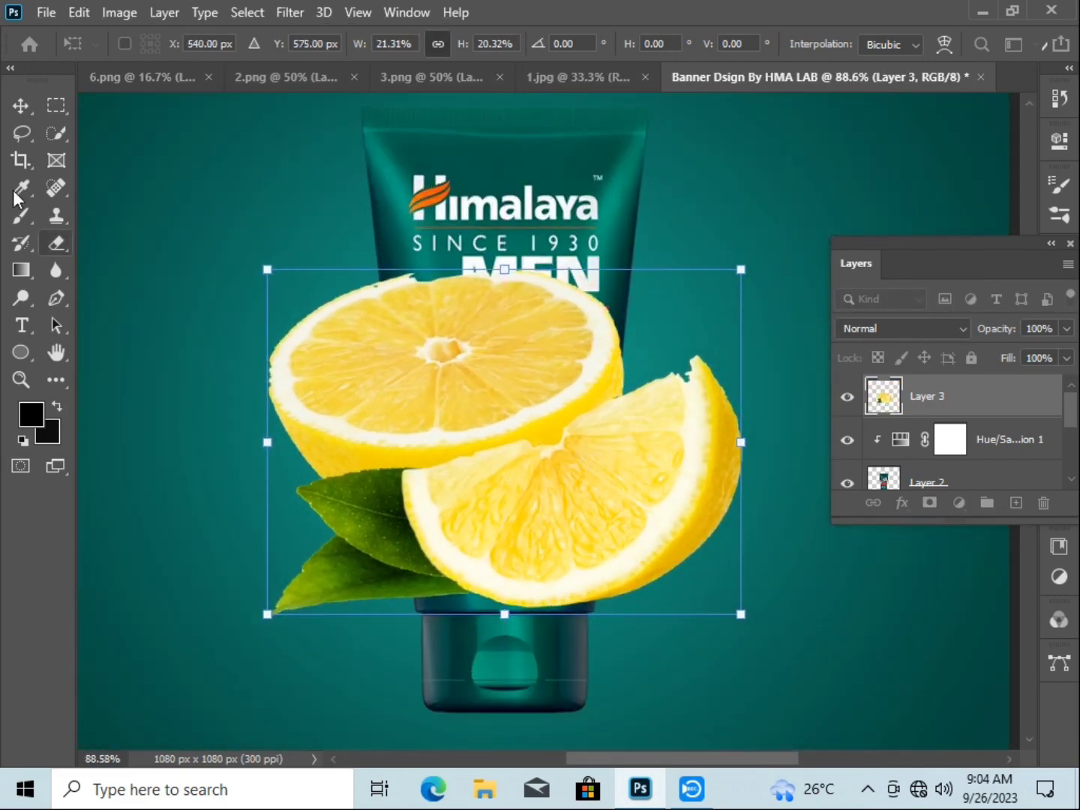
{"action": "key", "text": "Return"}
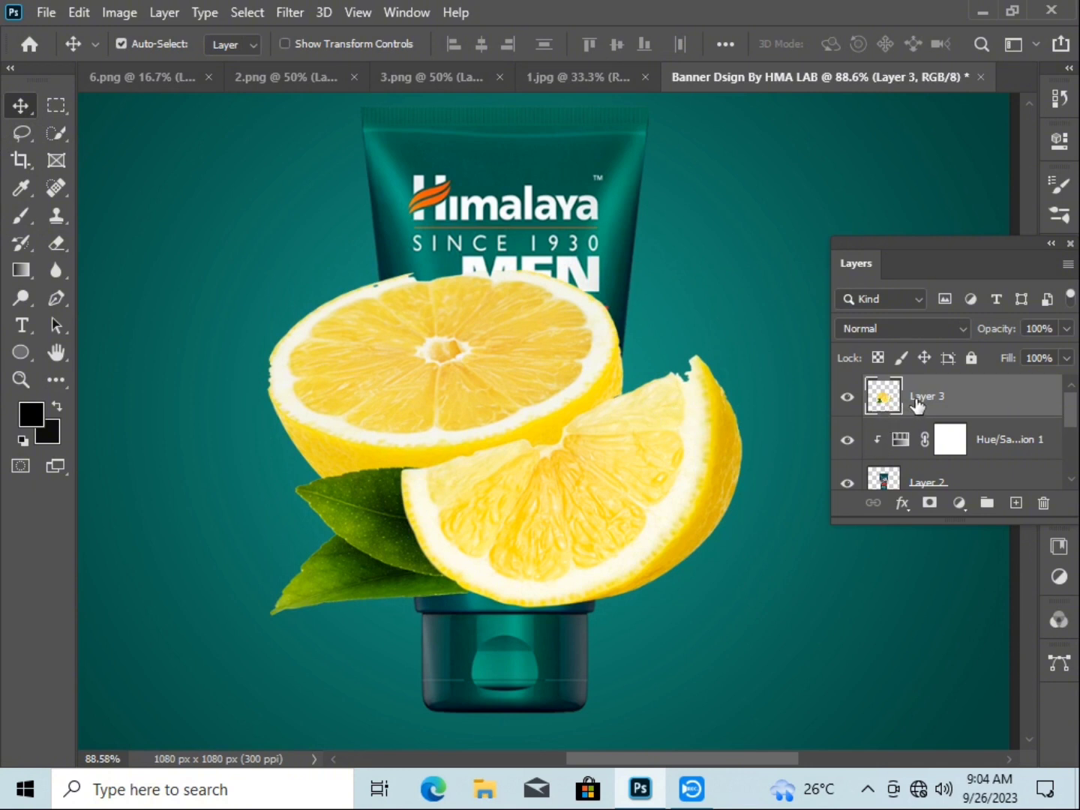
Rebuild the notched upper edge of the front lemon wedge's rind with the Clone Stamp tool, sampling from the nearby white pith
{"action": "left_click", "coordinate": [60, 221]}
{"action": "left_click", "coordinate": [169, 218]}
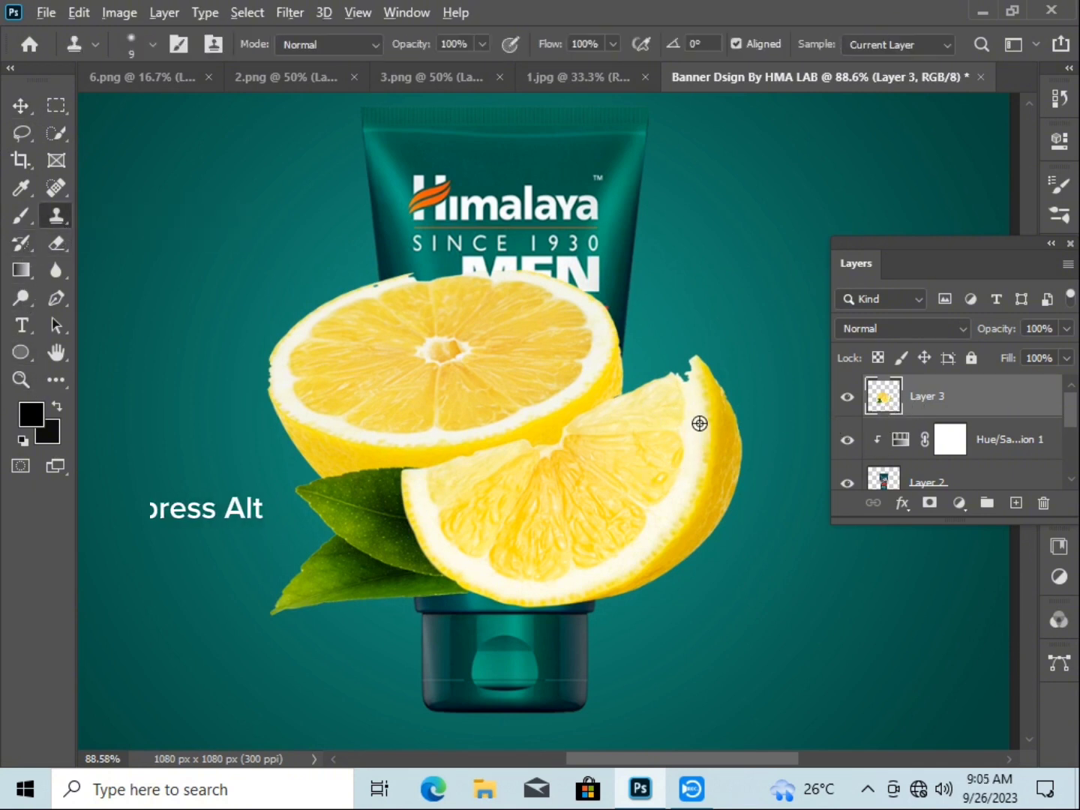
{"action": "scroll", "coordinate": [693, 421], "scroll_direction": "up", "scroll_amount": 5}
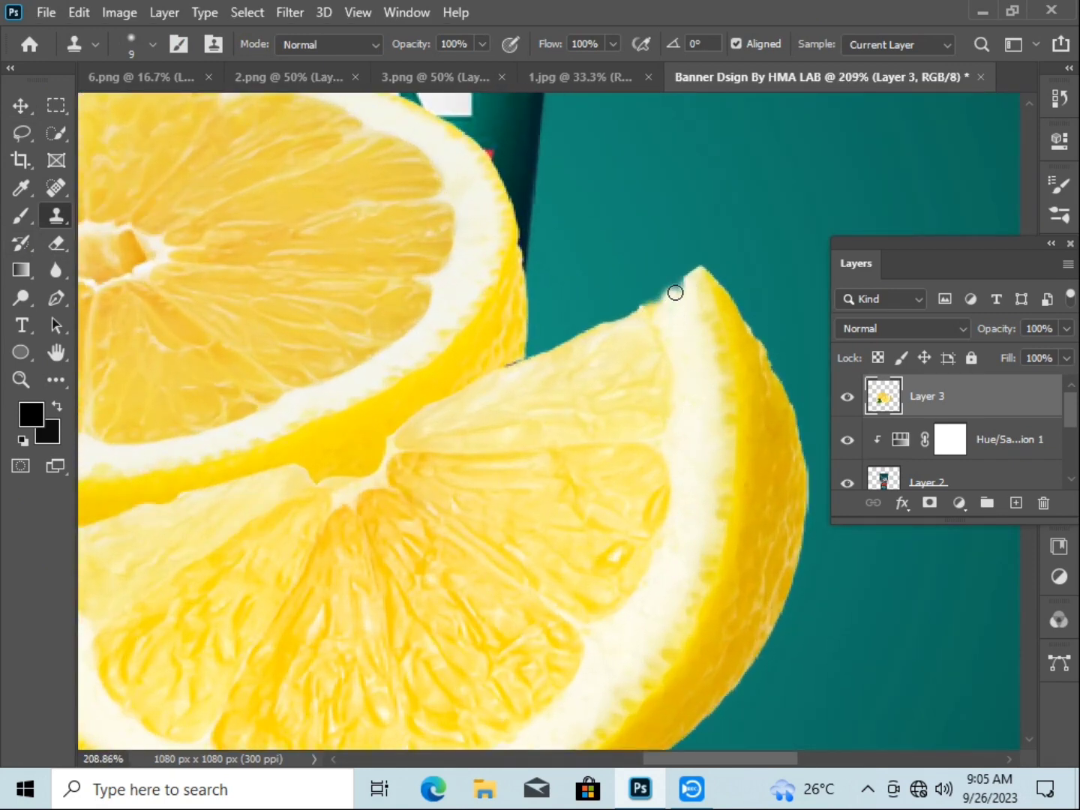
{"action": "scroll", "coordinate": [681, 402], "scroll_direction": "down", "scroll_amount": 5}
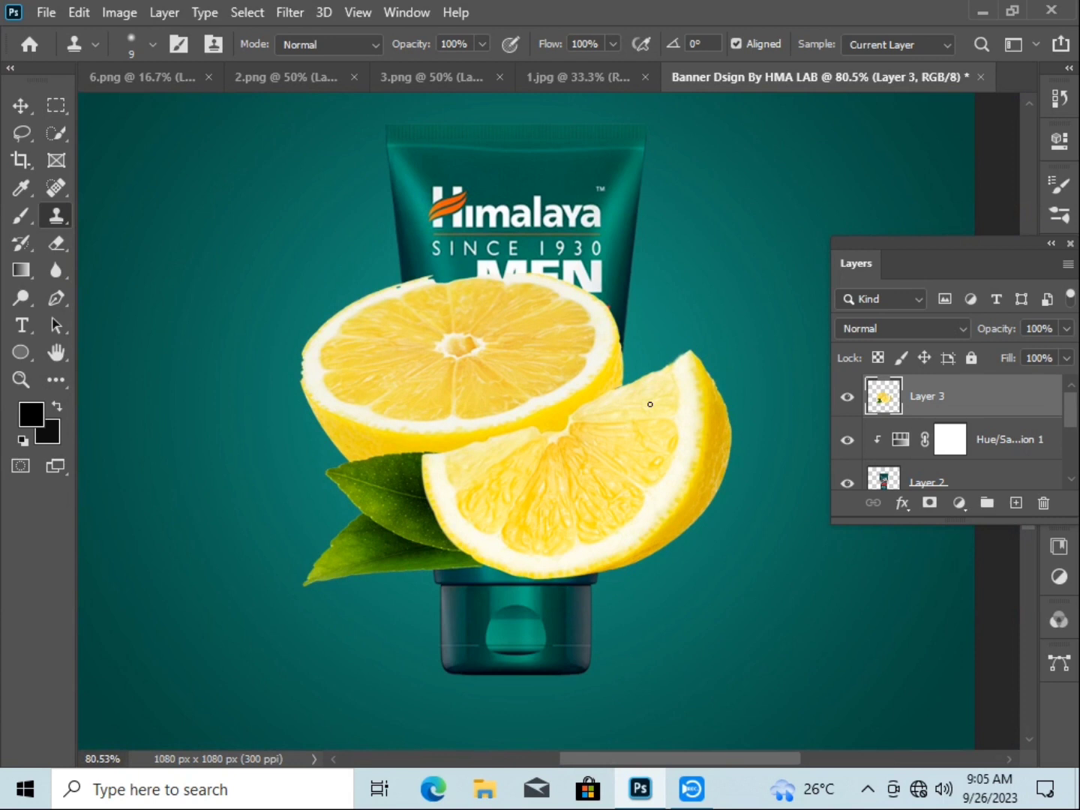
Scale the lemon layer to about 150 by 129 px and place it at the tube cap's lower-left corner, slightly below its base
{"action": "left_click", "coordinate": [23, 111]}
{"action": "key", "text": "ctrl+t"}
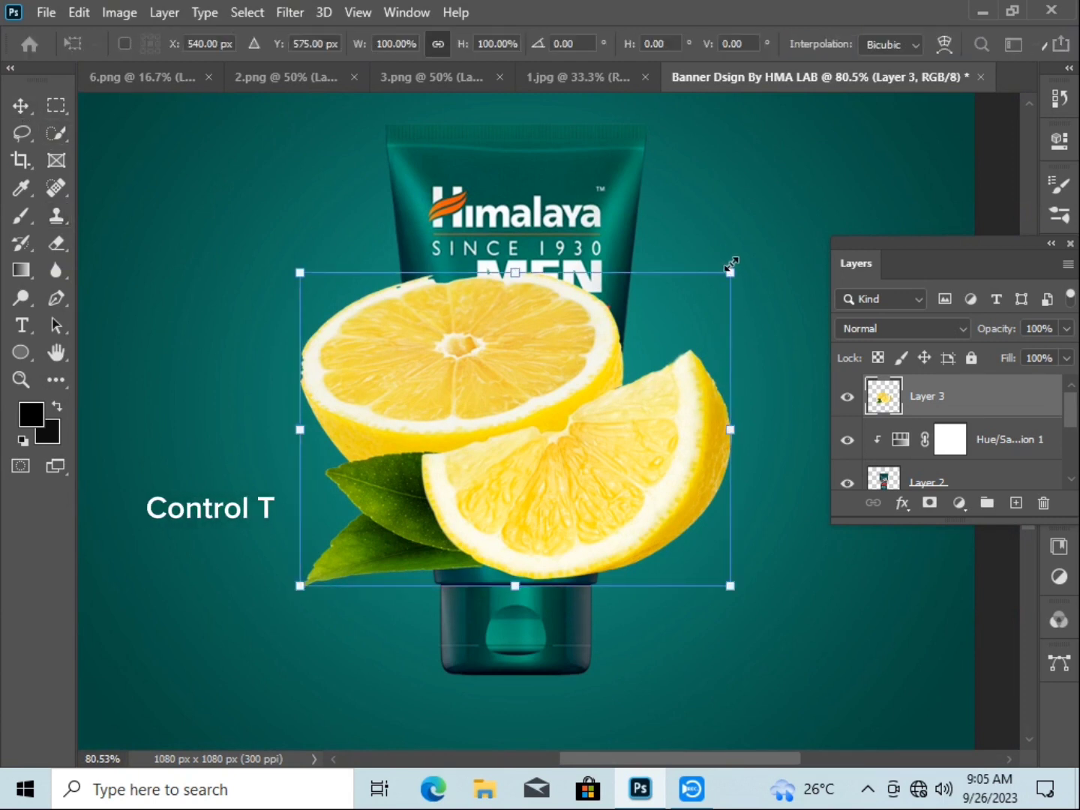
{"action": "left_click_drag", "start_coordinate": [732, 264], "coordinate": [584, 373]}
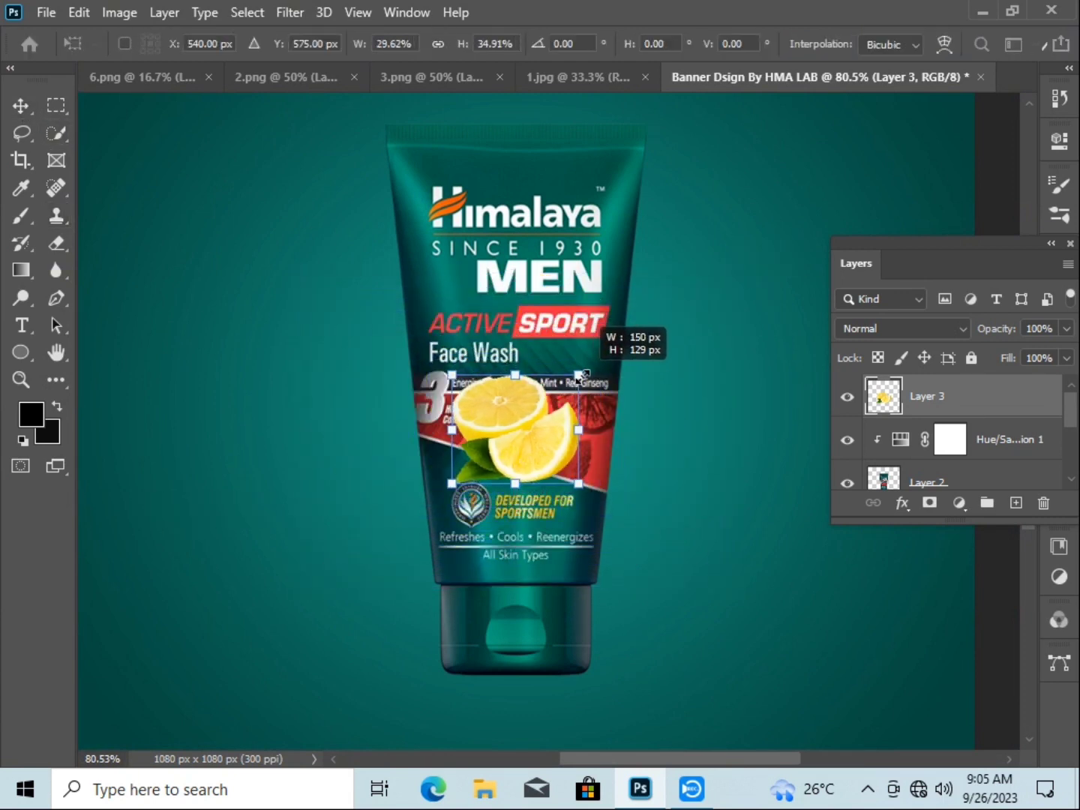
{"action": "left_click_drag", "start_coordinate": [518, 431], "coordinate": [432, 623]}
{"action": "left_click", "coordinate": [22, 105]}
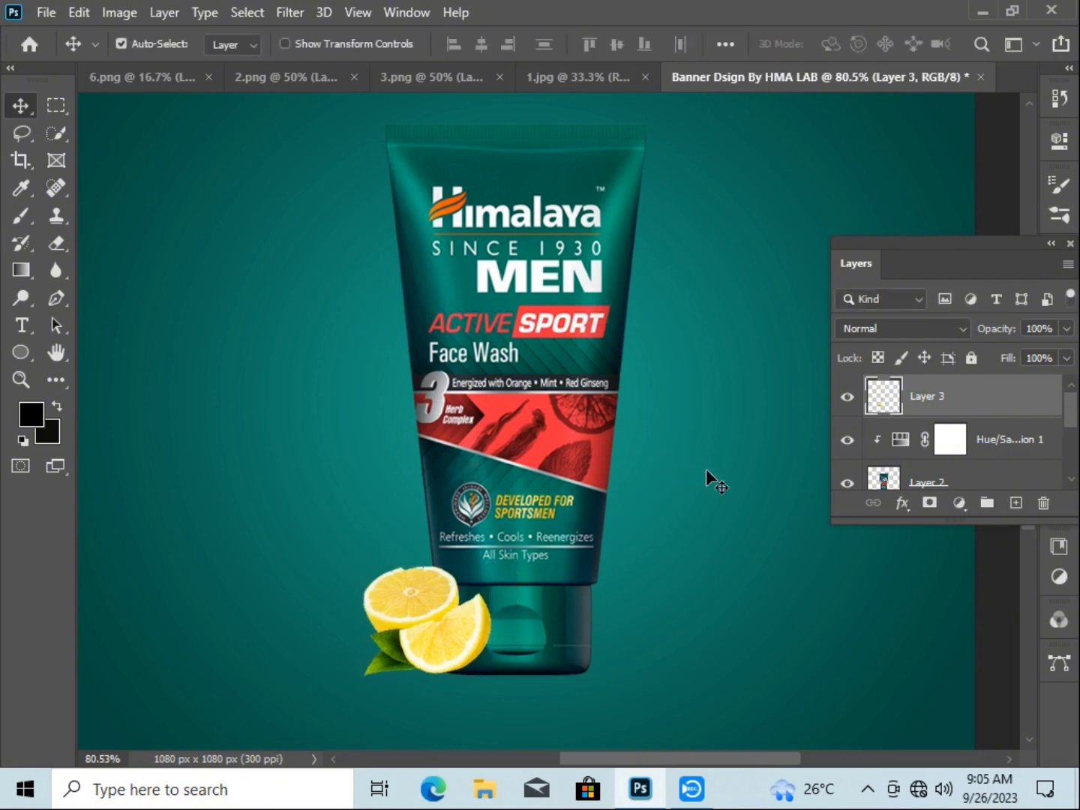
{"action": "key", "text": "ctrl+minus"}
{"action": "key", "text": "ctrl+minus"}
{"action": "left_click_drag", "start_coordinate": [490, 574], "coordinate": [490, 584]}
{"action": "left_click", "coordinate": [683, 577]}
Add a Brightness/Contrast adjustment clipped to the lemon layer and set Brightness to -44
{"action": "scroll", "coordinate": [963, 433], "scroll_direction": "up", "scroll_amount": 3}
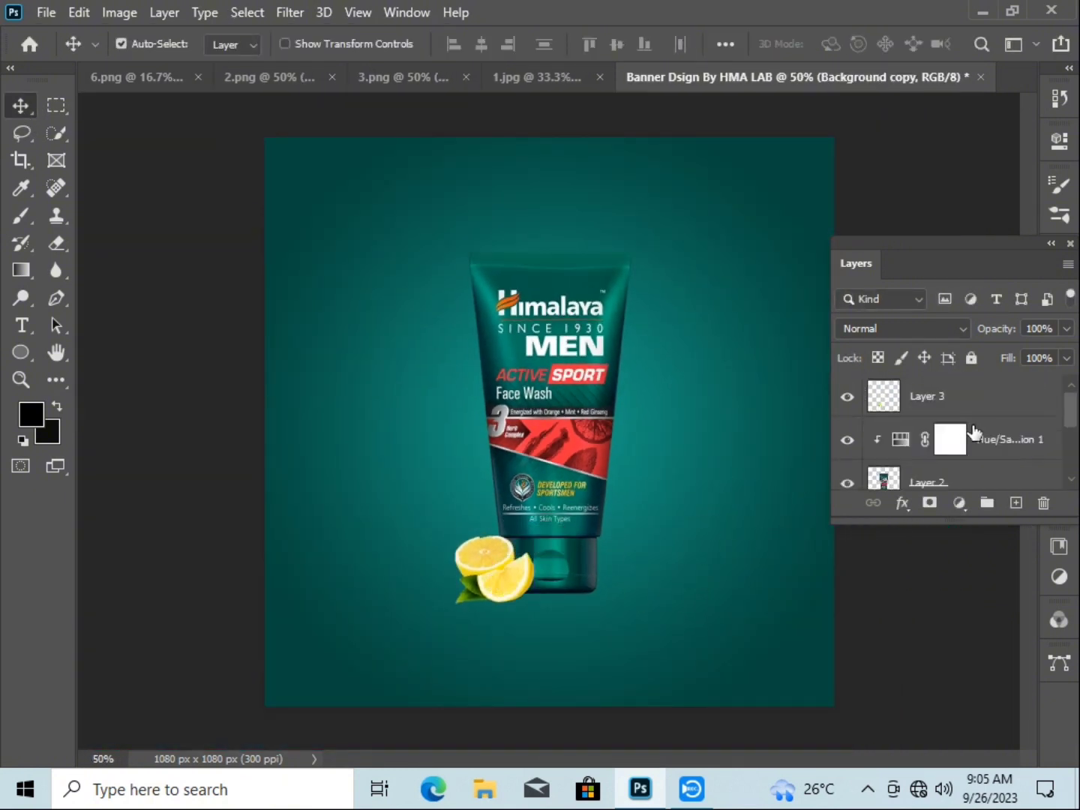
{"action": "left_click", "coordinate": [961, 414]}
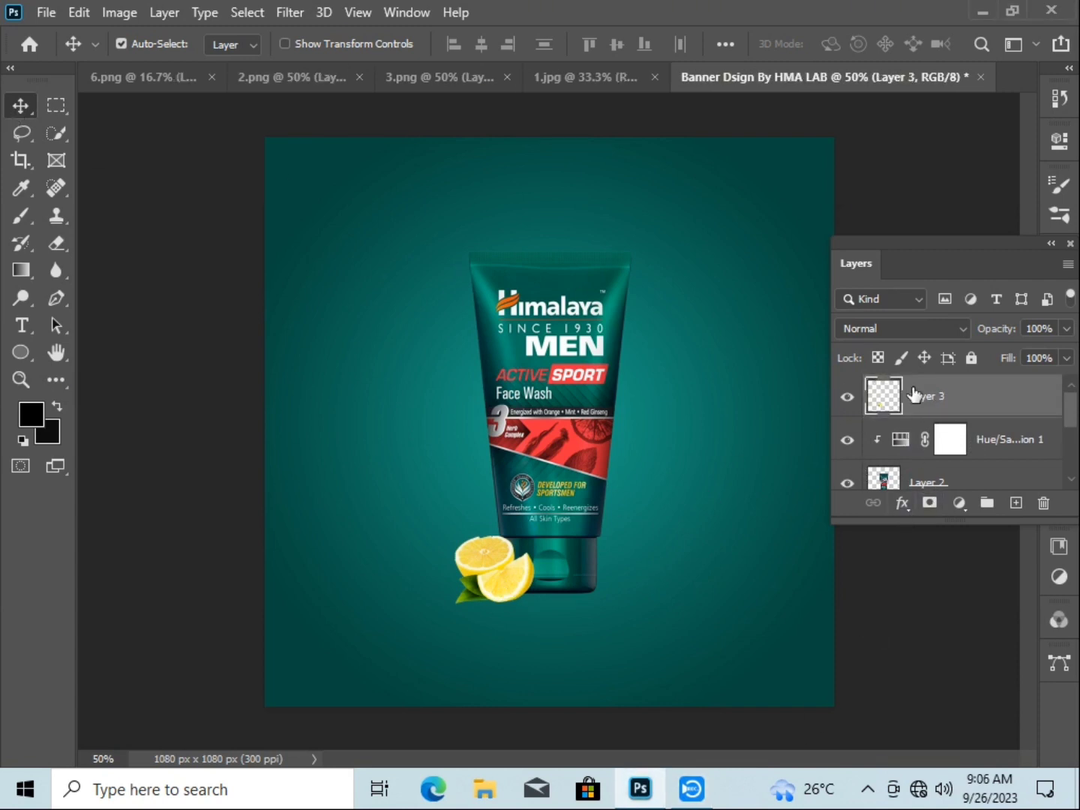
{"action": "left_click", "coordinate": [959, 513]}
{"action": "left_click", "coordinate": [988, 212]}
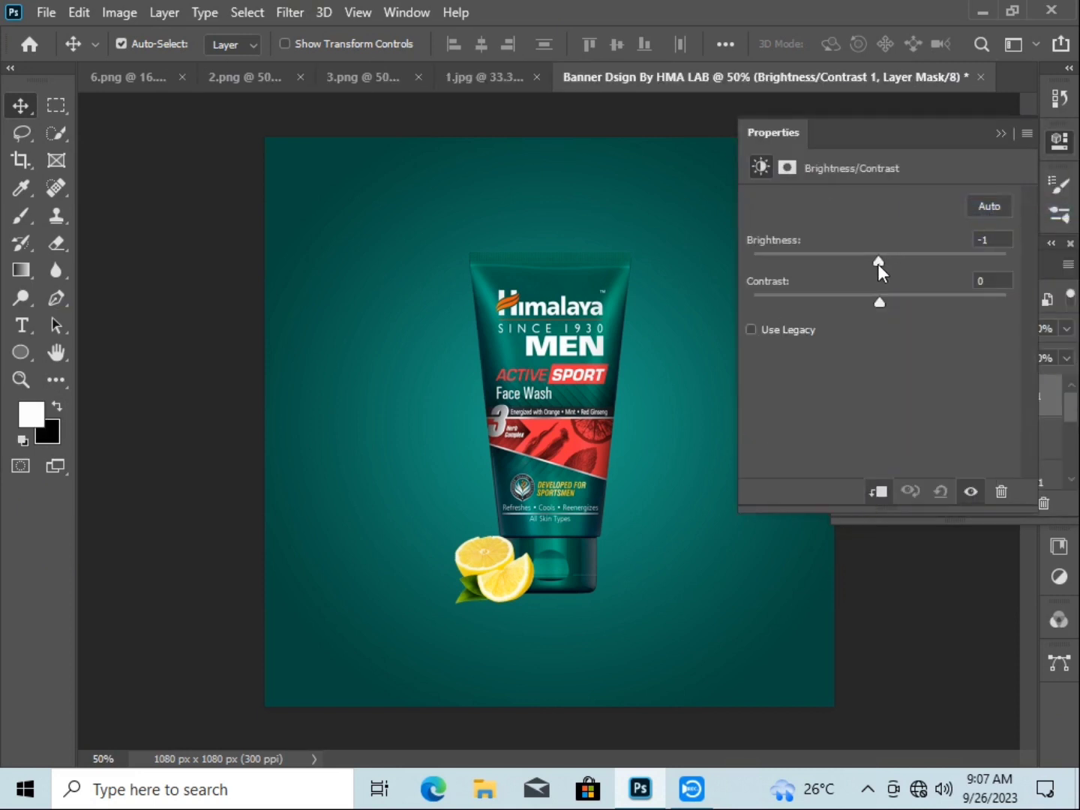
{"action": "left_click_drag", "start_coordinate": [879, 262], "coordinate": [843, 246]}
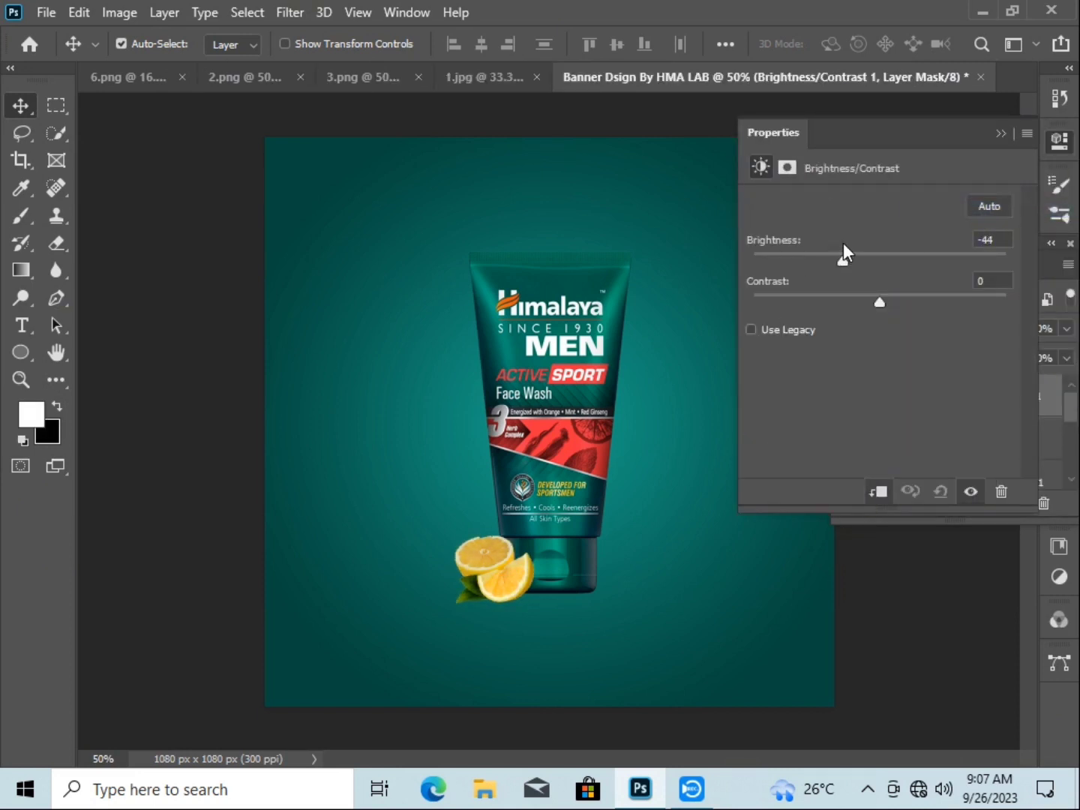
{"action": "left_click", "coordinate": [998, 134]}
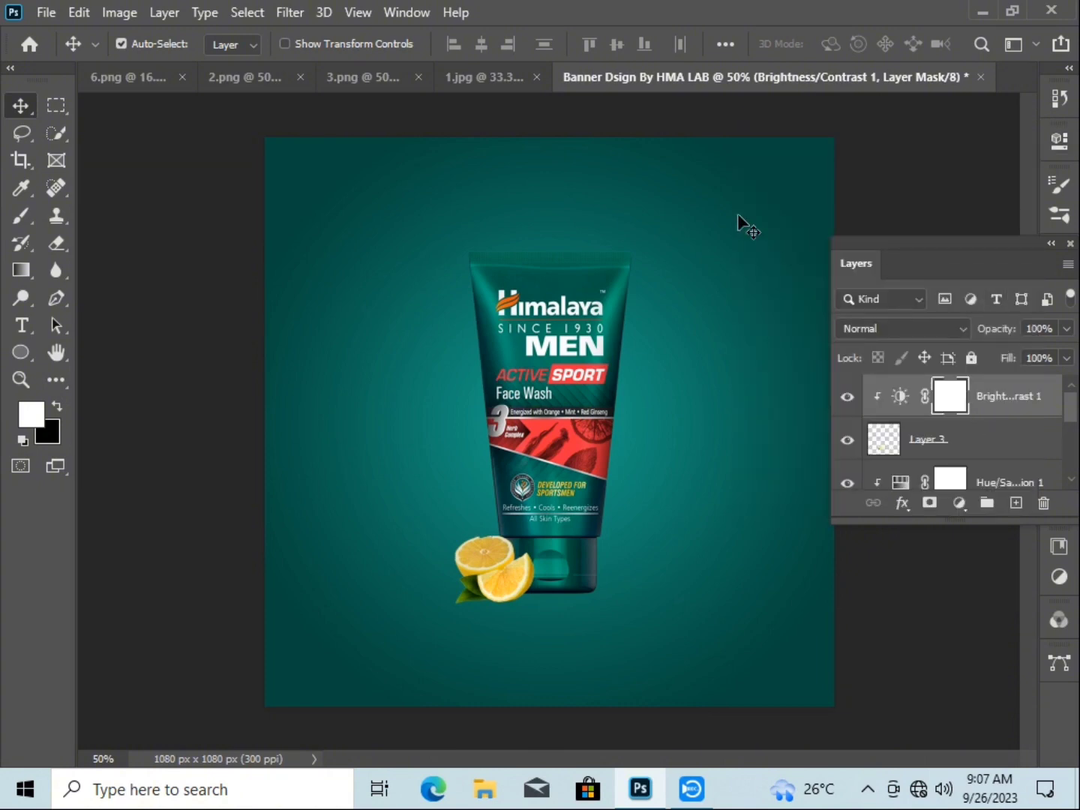
Select the mint leaves in 2.png as the subject and bring them into the banner document
{"action": "left_click", "coordinate": [480, 77]}
{"action": "left_click", "coordinate": [362, 81]}
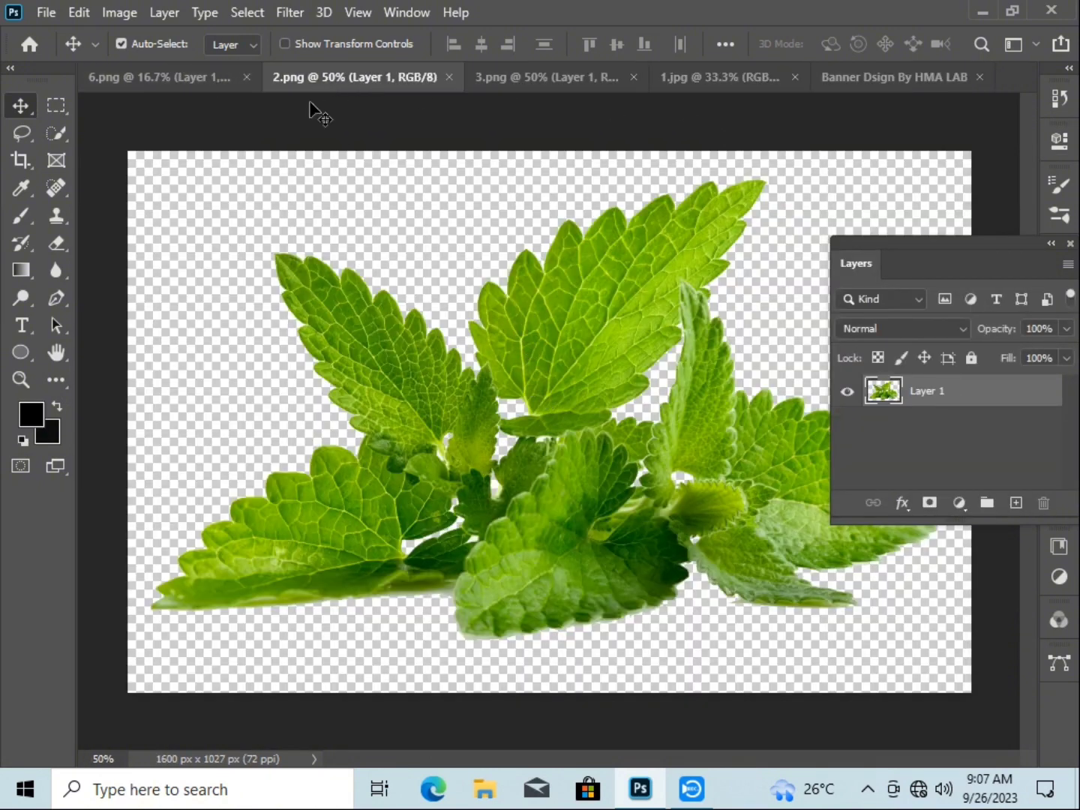
{"action": "left_click", "coordinate": [246, 12]}
{"action": "left_click", "coordinate": [306, 260]}
{"action": "left_click_drag", "start_coordinate": [551, 387], "coordinate": [528, 440]}
Scale the mint layer to about 37% width and 42% height, and position it over the middle of the tube
{"action": "key", "text": "ctrl+t"}
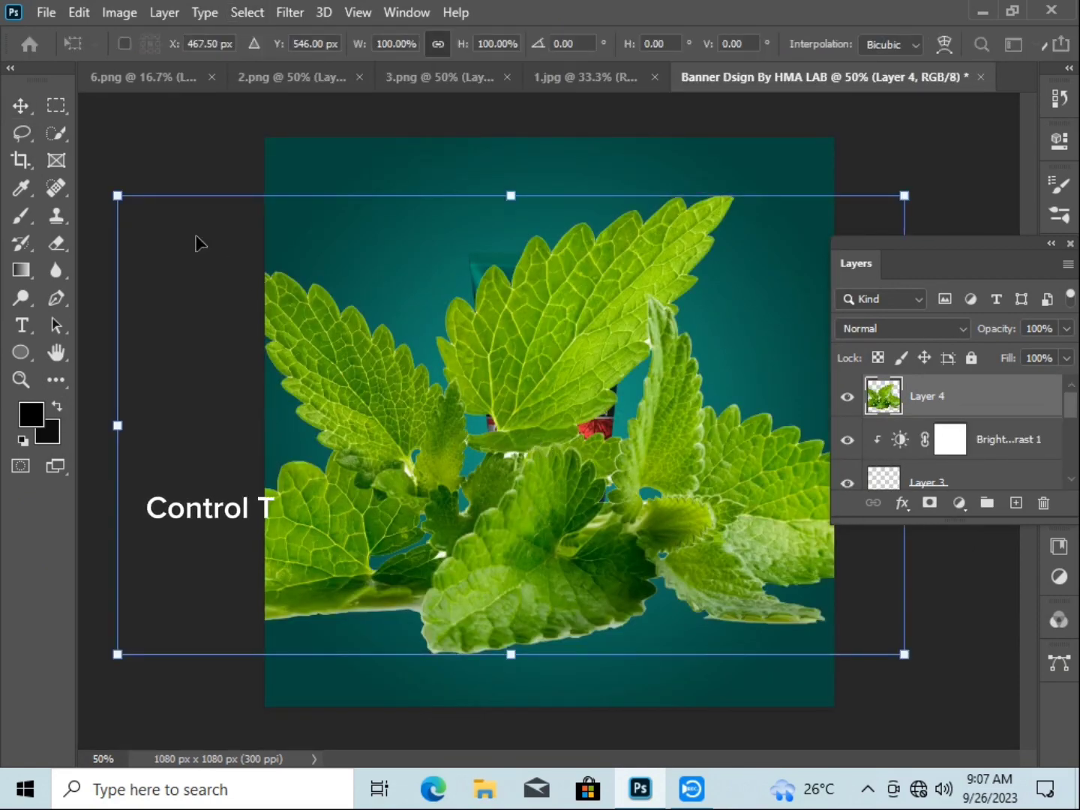
{"action": "left_click_drag", "start_coordinate": [119, 196], "coordinate": [364, 327]}
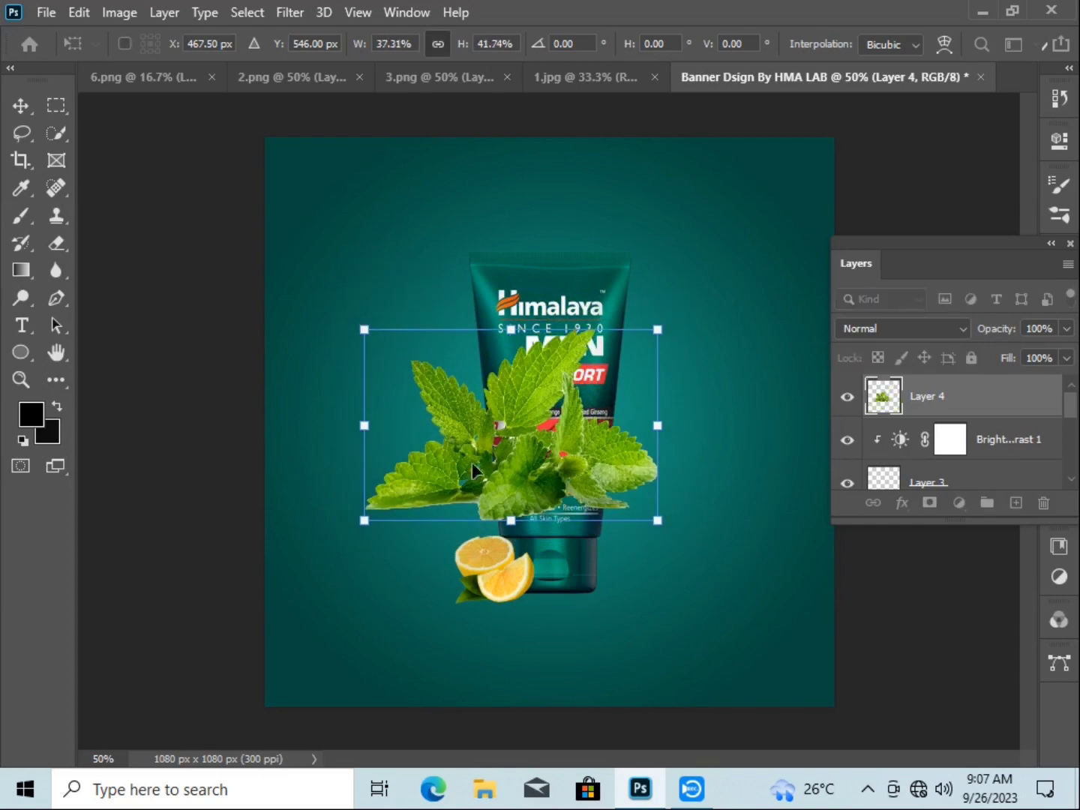
{"action": "left_click_drag", "start_coordinate": [472, 462], "coordinate": [523, 415]}
{"action": "key", "text": "Return"}
Copy the mint to a new layer from a contracted selection of its pixels, and delete the original mint layer
{"action": "scroll", "coordinate": [725, 430], "scroll_direction": "up", "scroll_amount": 9}
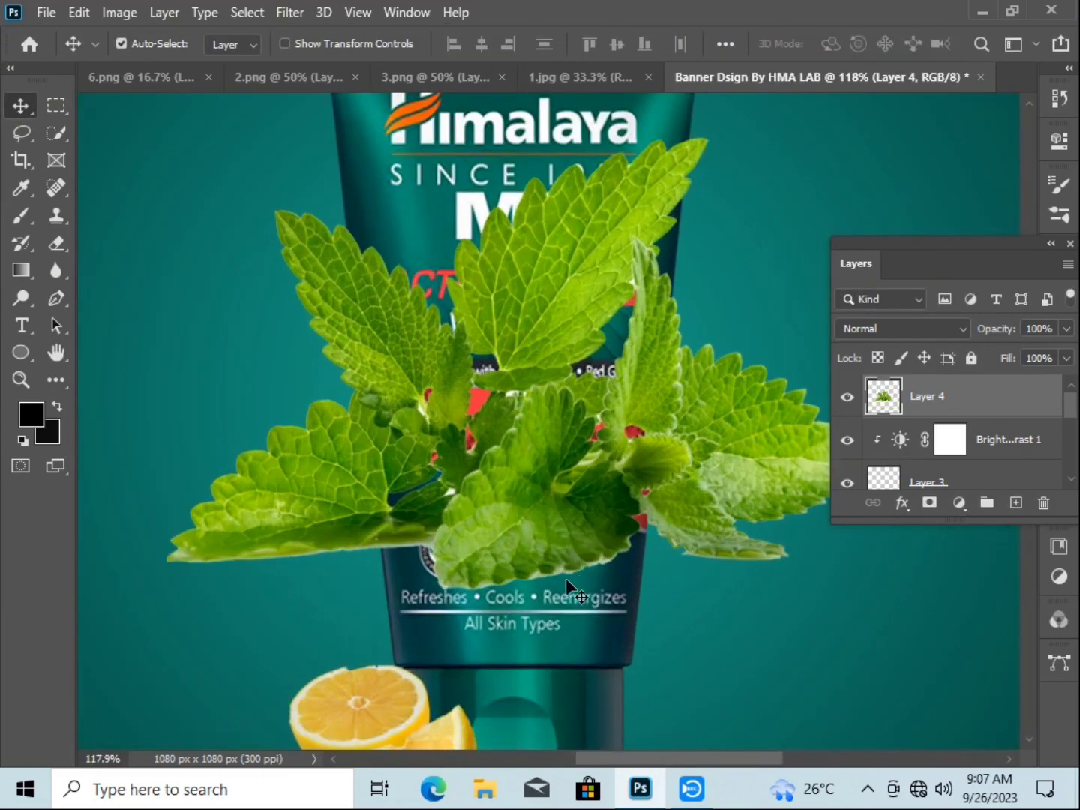
{"action": "right_click", "coordinate": [915, 404]}
{"action": "right_click", "coordinate": [888, 399]}
{"action": "left_click", "coordinate": [751, 406]}
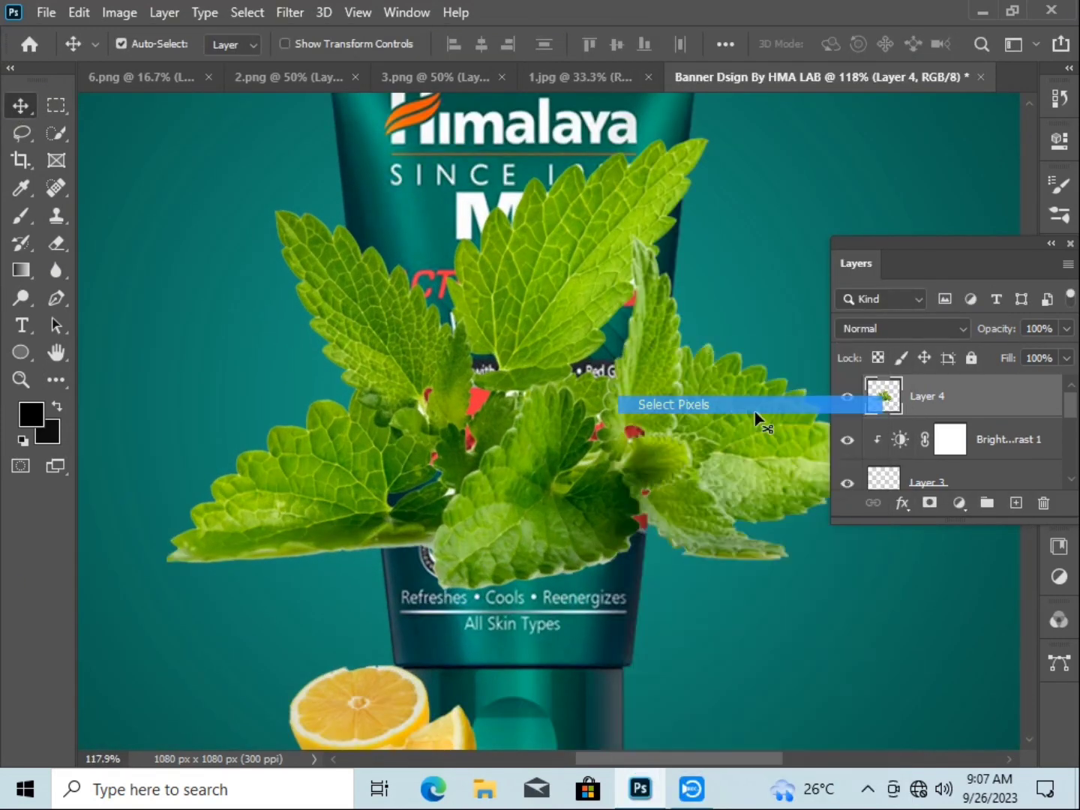
{"action": "left_click", "coordinate": [246, 12]}
{"action": "mouse_move", "coordinate": [315, 314]}
{"action": "left_click", "coordinate": [499, 365]}
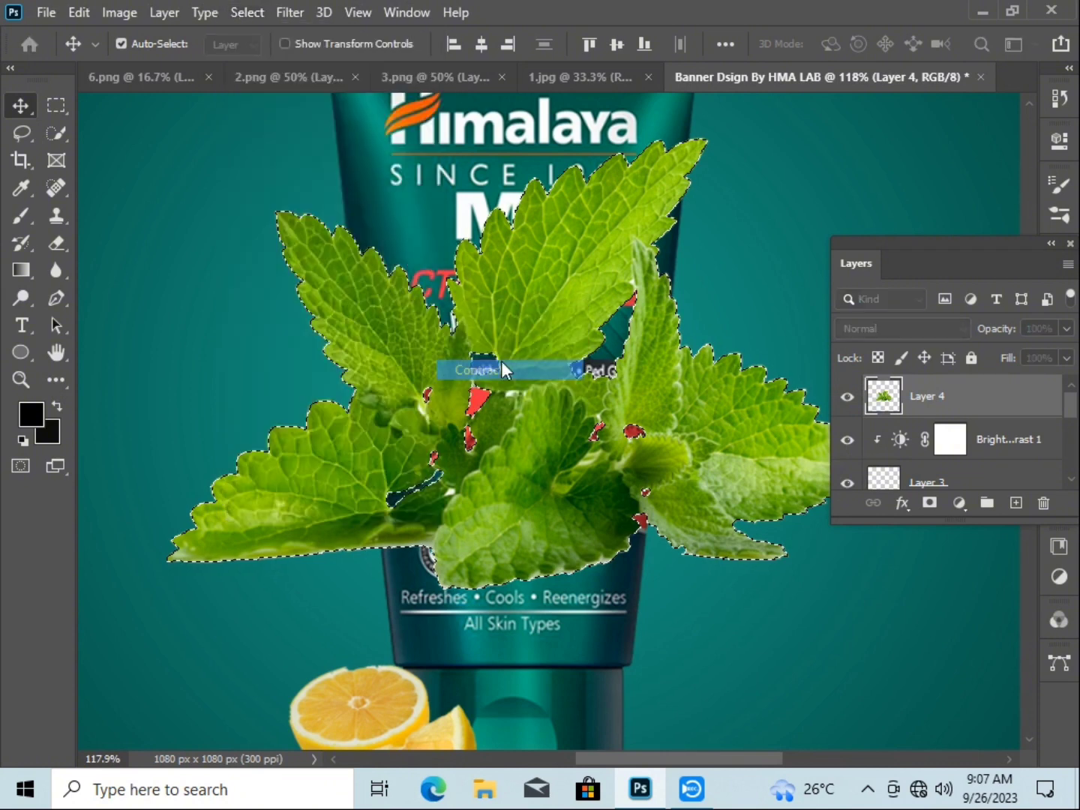
{"action": "left_click", "coordinate": [651, 238]}
{"action": "key", "text": "ctrl+j"}
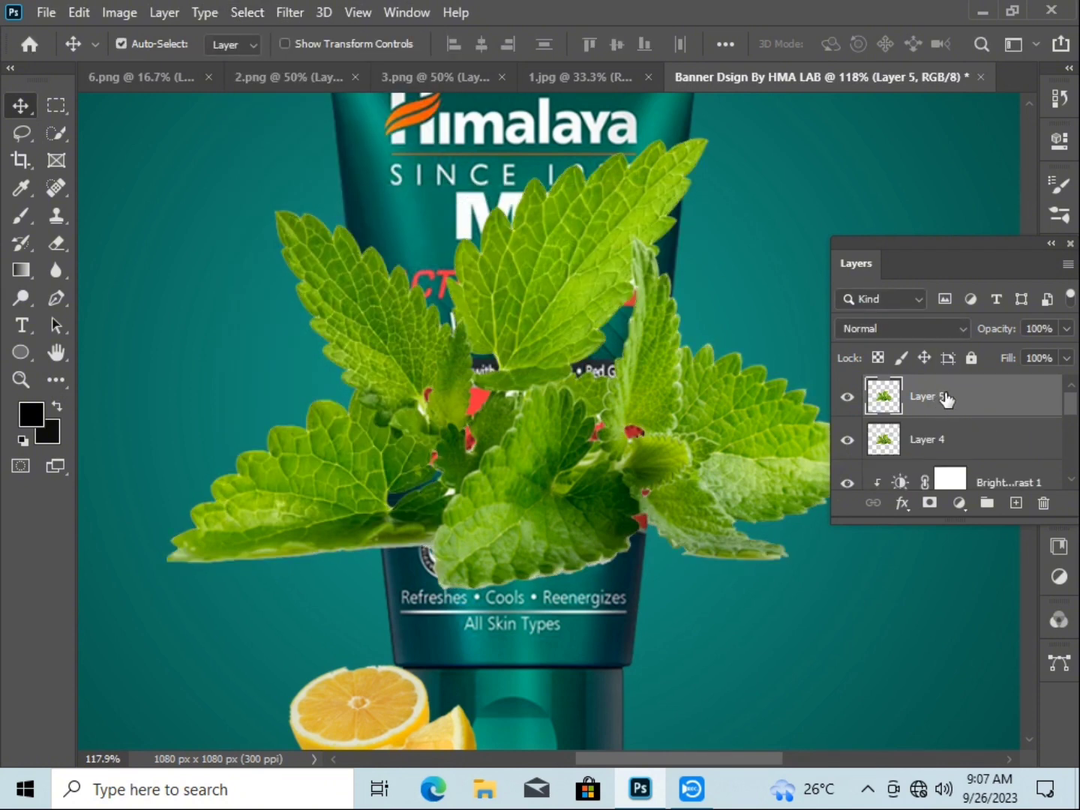
{"action": "left_click_drag", "start_coordinate": [1003, 443], "coordinate": [1043, 503]}
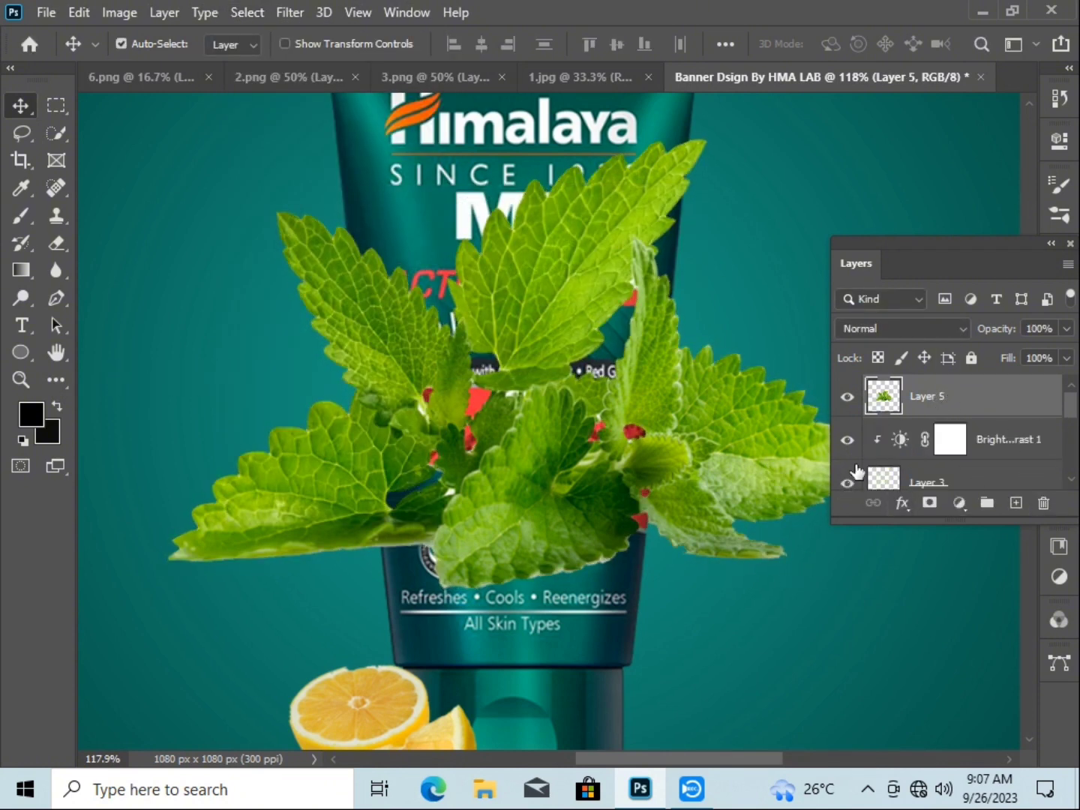
Scale the new mint layer to about 35% width and 38% height, and place it at the tube cap's lower-right side, opposite the lemon
{"action": "left_click", "coordinate": [1051, 245]}
{"action": "left_click", "coordinate": [850, 260]}
{"action": "key", "text": "ctrl+t"}
{"action": "left_click_drag", "start_coordinate": [168, 140], "coordinate": [459, 322]}
{"action": "scroll", "coordinate": [517, 395], "scroll_direction": "down", "scroll_amount": 3}
{"action": "left_click_drag", "start_coordinate": [533, 391], "coordinate": [642, 535]}
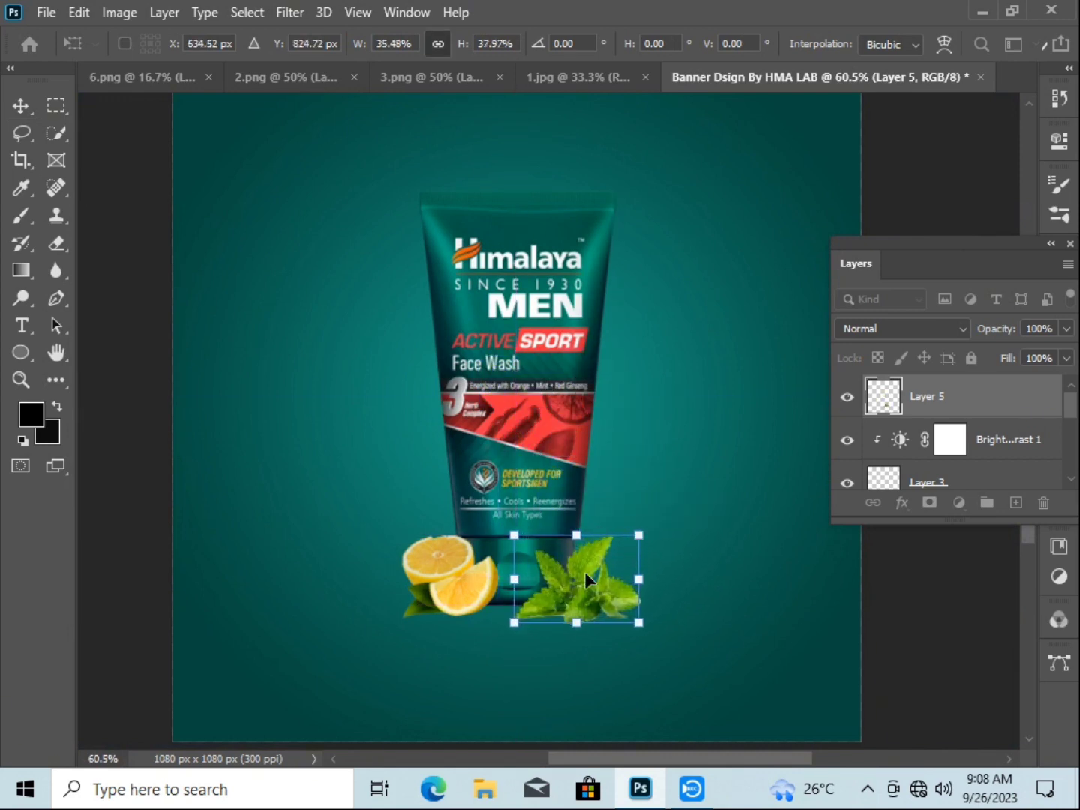
{"action": "left_click_drag", "start_coordinate": [583, 571], "coordinate": [586, 565]}
{"action": "left_click", "coordinate": [22, 108]}
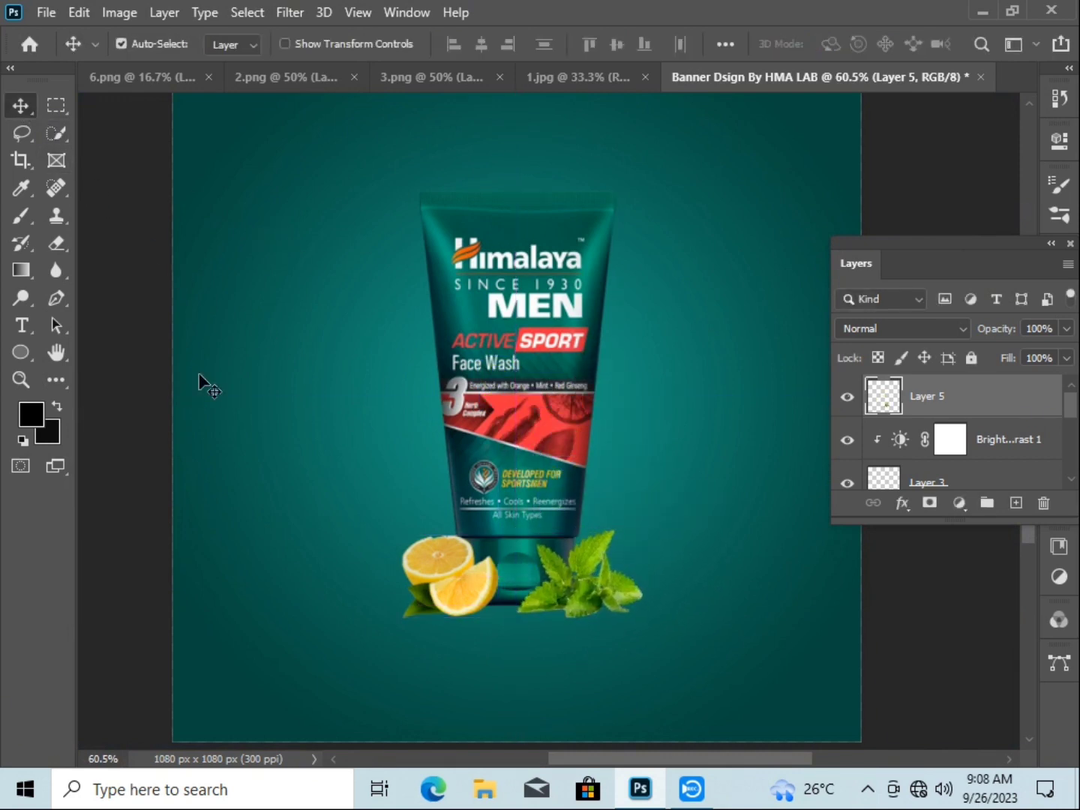
Bring the wood sticks from 3.png into the banner document and scale them down around their centre over the tube
{"action": "left_click", "coordinate": [438, 80]}
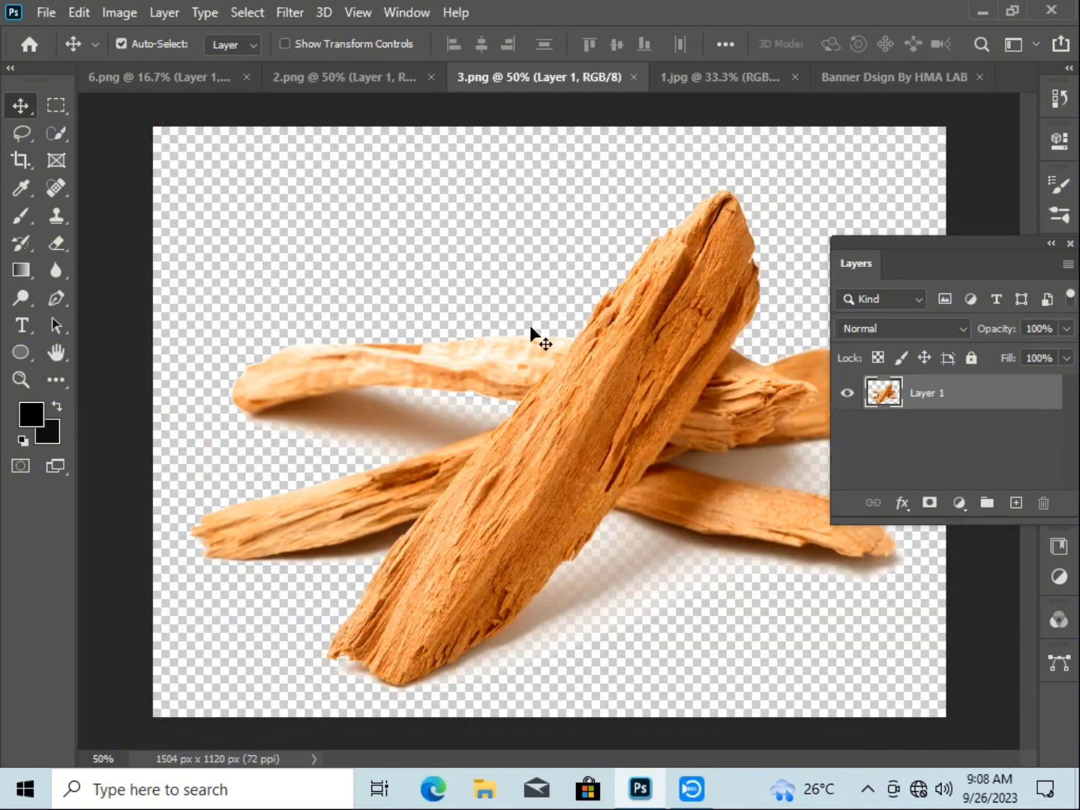
{"action": "left_click", "coordinate": [246, 12]}
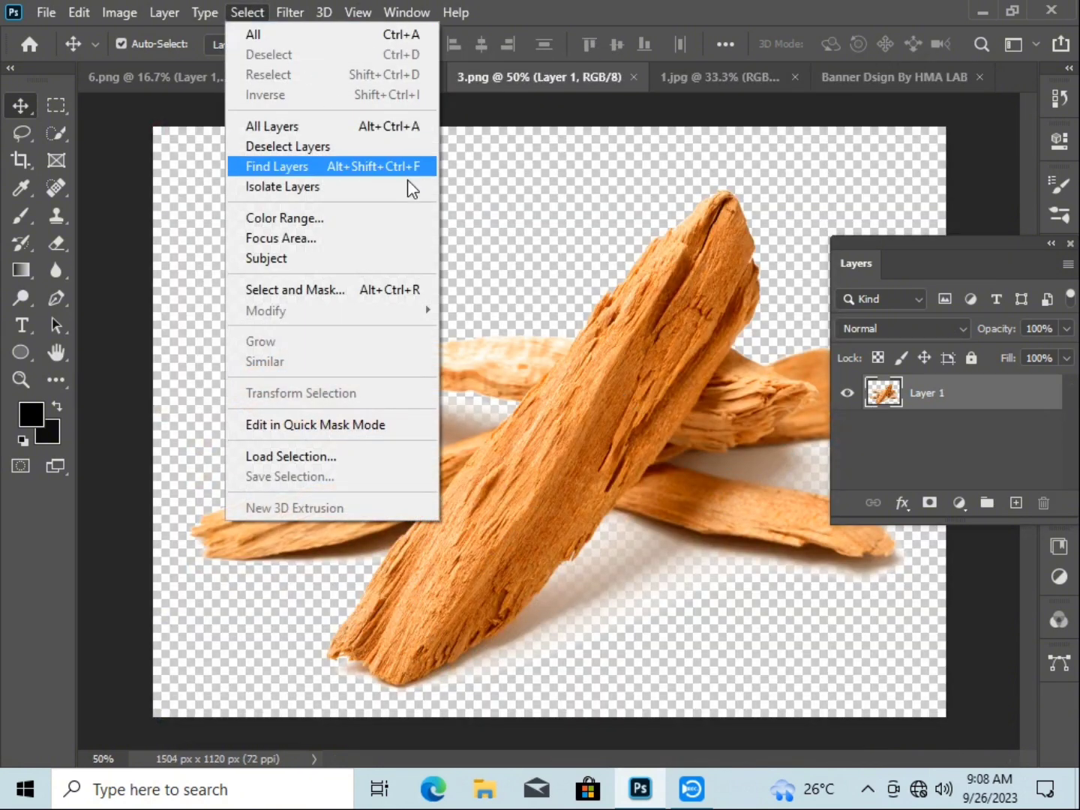
{"action": "left_click", "coordinate": [560, 205]}
{"action": "left_click_drag", "start_coordinate": [560, 204], "coordinate": [524, 436]}
{"action": "key", "text": "ctrl+t"}
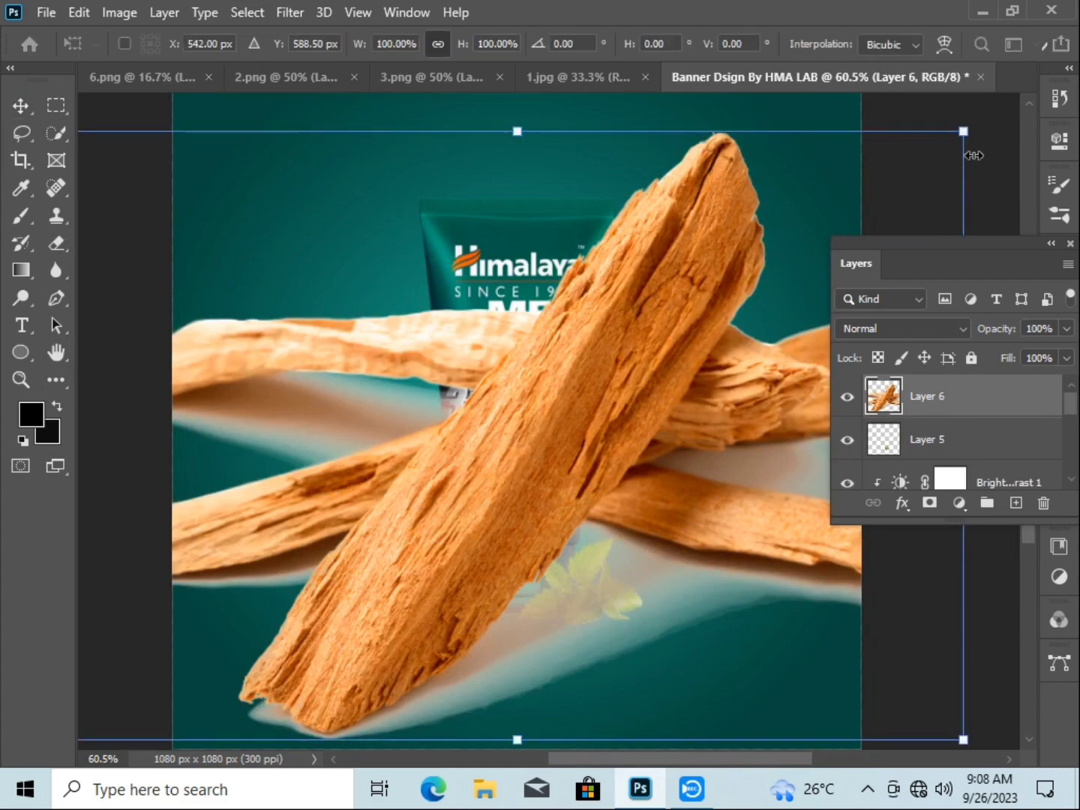
{"action": "left_click_drag", "start_coordinate": [965, 131], "coordinate": [813, 222]}
{"action": "left_click", "coordinate": [20, 107]}
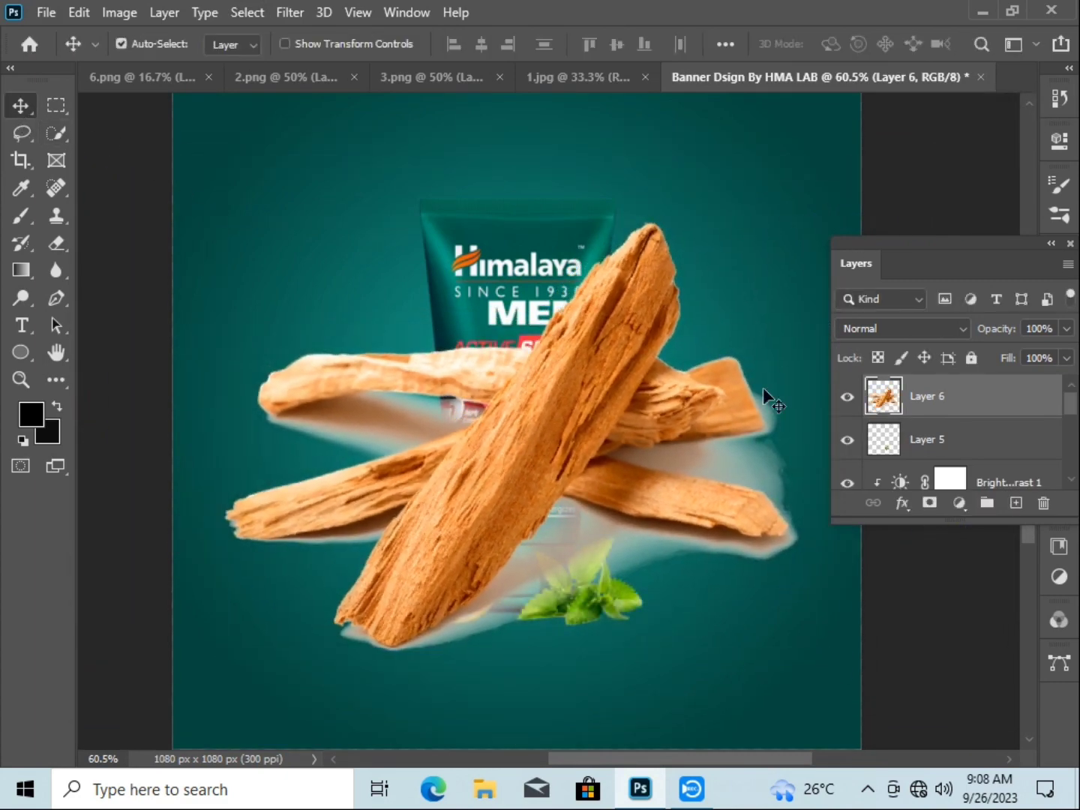
Add a black layer mask to the wood layer and reveal the sticks by painting white on it with the Brush
{"action": "left_click", "coordinate": [933, 515], "text": "alt"}
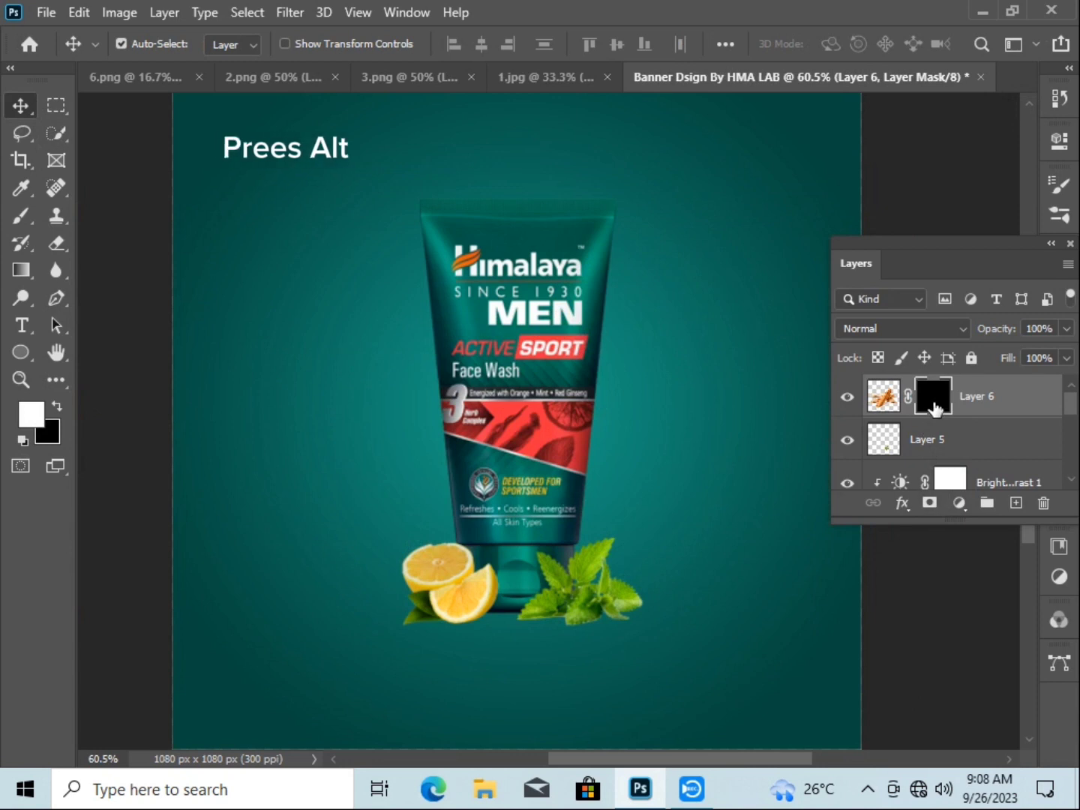
{"action": "key", "text": "b"}
{"action": "mouse_move", "coordinate": [624, 259]}
{"action": "left_mouse_down"}
{"action": "mouse_move", "coordinate": [703, 426]}
{"action": "mouse_move", "coordinate": [615, 442]}
{"action": "mouse_move", "coordinate": [750, 488]}
{"action": "mouse_move", "coordinate": [699, 618]}
{"action": "mouse_move", "coordinate": [657, 516]}
{"action": "mouse_move", "coordinate": [589, 458]}
{"action": "mouse_move", "coordinate": [608, 289]}
{"action": "mouse_move", "coordinate": [721, 289]}
{"action": "mouse_move", "coordinate": [443, 543]}
{"action": "mouse_move", "coordinate": [526, 361]}
{"action": "mouse_move", "coordinate": [536, 429]}
{"action": "mouse_move", "coordinate": [248, 516]}
{"action": "mouse_move", "coordinate": [327, 453]}
{"action": "mouse_move", "coordinate": [253, 321]}
{"action": "mouse_move", "coordinate": [468, 371]}
{"action": "mouse_move", "coordinate": [268, 386]}
{"action": "mouse_move", "coordinate": [472, 466]}
{"action": "mouse_move", "coordinate": [374, 591]}
{"action": "mouse_move", "coordinate": [397, 634]}
{"action": "mouse_move", "coordinate": [488, 525]}
{"action": "mouse_move", "coordinate": [582, 592]}
{"action": "mouse_move", "coordinate": [812, 586]}
{"action": "mouse_move", "coordinate": [782, 355]}
{"action": "mouse_move", "coordinate": [788, 524]}
{"action": "left_mouse_up"}
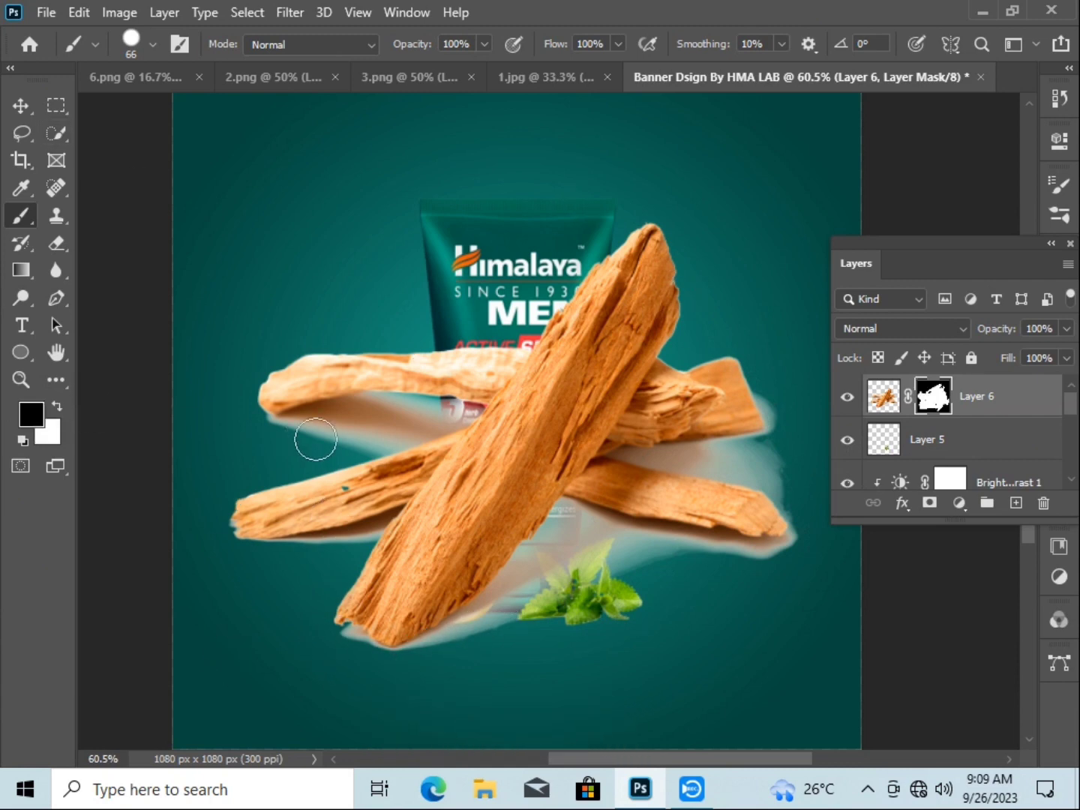
Paint black on the wood layer's mask with a 66 px brush to hide the sticks and shadows right of the large diagonal stick
{"action": "mouse_move", "coordinate": [678, 368]}
{"action": "left_mouse_down"}
{"action": "mouse_move", "coordinate": [629, 442]}
{"action": "mouse_move", "coordinate": [674, 307]}
{"action": "mouse_move", "coordinate": [701, 332]}
{"action": "mouse_move", "coordinate": [643, 430]}
{"action": "mouse_move", "coordinate": [533, 561]}
{"action": "left_mouse_up"}
{"action": "scroll", "coordinate": [630, 436], "scroll_direction": "up", "scroll_amount": 2}
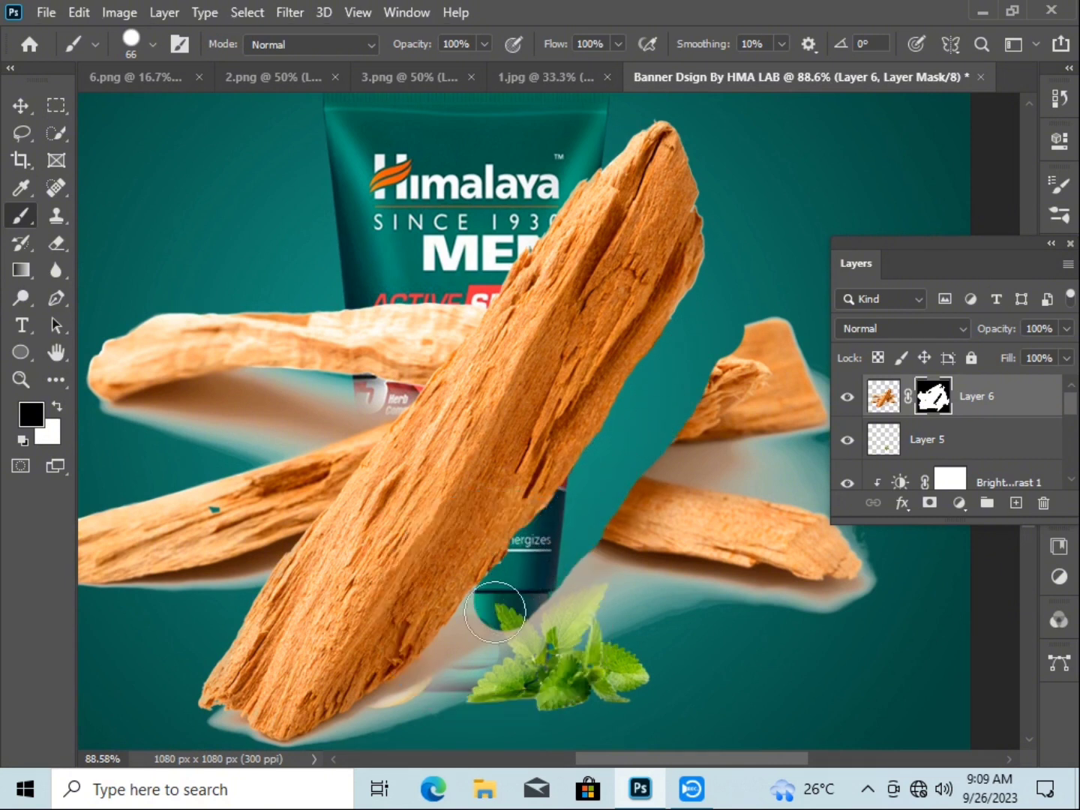
{"action": "mouse_move", "coordinate": [498, 604]}
{"action": "left_mouse_down"}
{"action": "mouse_move", "coordinate": [408, 699]}
{"action": "mouse_move", "coordinate": [318, 748]}
{"action": "left_mouse_up"}
{"action": "mouse_move", "coordinate": [525, 686]}
{"action": "left_mouse_down"}
{"action": "mouse_move", "coordinate": [577, 667]}
{"action": "mouse_move", "coordinate": [780, 344]}
{"action": "mouse_move", "coordinate": [760, 302]}
{"action": "mouse_move", "coordinate": [551, 600]}
{"action": "left_mouse_up"}
{"action": "mouse_move", "coordinate": [690, 634]}
{"action": "left_mouse_down"}
{"action": "mouse_move", "coordinate": [841, 477]}
{"action": "mouse_move", "coordinate": [836, 359]}
{"action": "mouse_move", "coordinate": [893, 603]}
{"action": "mouse_move", "coordinate": [797, 327]}
{"action": "mouse_move", "coordinate": [813, 617]}
{"action": "mouse_move", "coordinate": [651, 610]}
{"action": "mouse_move", "coordinate": [412, 664]}
{"action": "mouse_move", "coordinate": [480, 698]}
{"action": "left_mouse_up"}
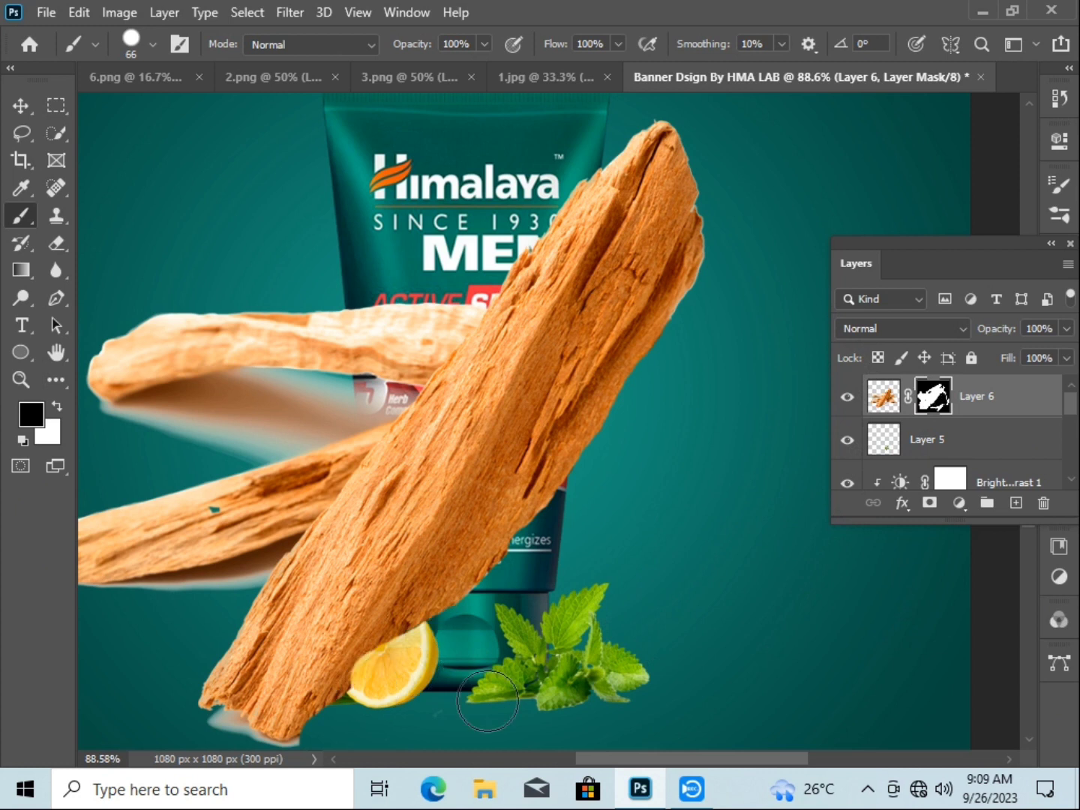
{"action": "key", "text": "ctrl+z"}
{"action": "mouse_move", "coordinate": [764, 335]}
{"action": "left_mouse_down"}
{"action": "mouse_move", "coordinate": [617, 527]}
{"action": "mouse_move", "coordinate": [449, 703]}
{"action": "mouse_move", "coordinate": [613, 617]}
{"action": "mouse_move", "coordinate": [794, 330]}
{"action": "mouse_move", "coordinate": [861, 592]}
{"action": "mouse_move", "coordinate": [813, 634]}
{"action": "mouse_move", "coordinate": [813, 467]}
{"action": "mouse_move", "coordinate": [788, 508]}
{"action": "mouse_move", "coordinate": [689, 491]}
{"action": "mouse_move", "coordinate": [669, 573]}
{"action": "mouse_move", "coordinate": [805, 594]}
{"action": "left_mouse_up"}
Mask out the shadow under the diagonal stick's lower end and the two sticks on its left side with black brush strokes
{"action": "mouse_move", "coordinate": [489, 692]}
{"action": "left_mouse_down"}
{"action": "mouse_move", "coordinate": [712, 483]}
{"action": "mouse_move", "coordinate": [836, 308]}
{"action": "left_mouse_up"}
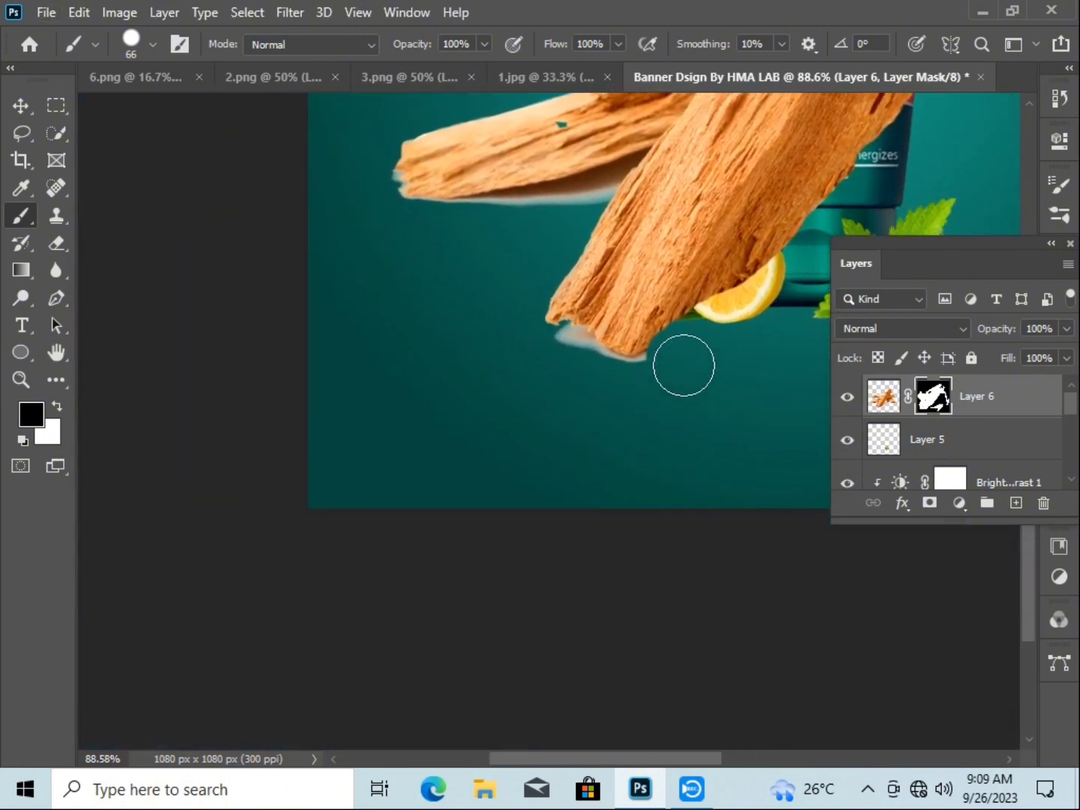
{"action": "left_click_drag", "start_coordinate": [679, 366], "coordinate": [607, 480]}
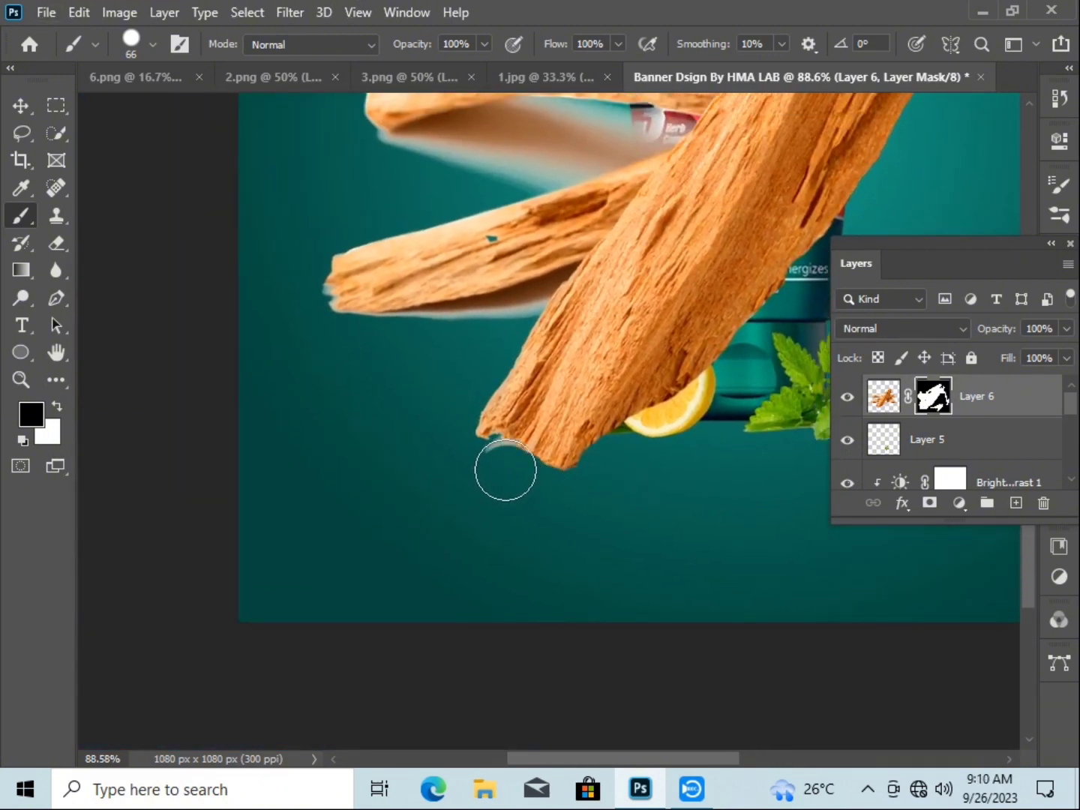
{"action": "mouse_move", "coordinate": [566, 312]}
{"action": "left_mouse_down"}
{"action": "mouse_move", "coordinate": [556, 473]}
{"action": "mouse_move", "coordinate": [496, 597]}
{"action": "left_mouse_up"}
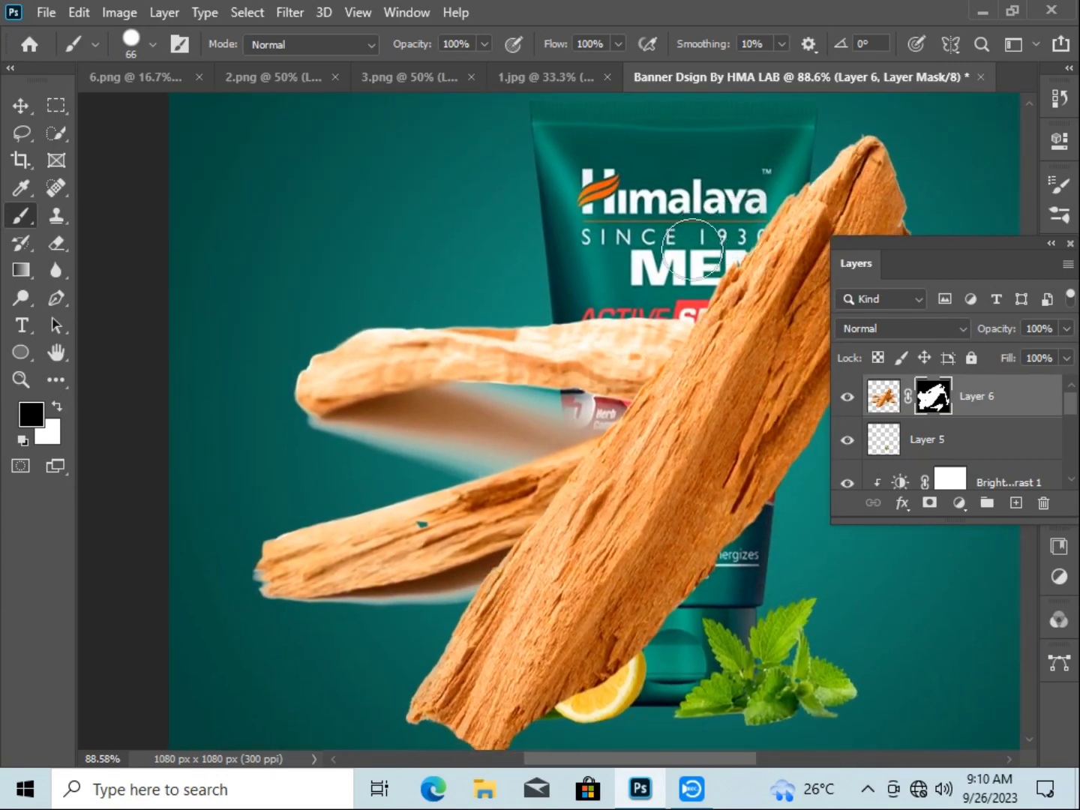
{"action": "mouse_move", "coordinate": [693, 248]}
{"action": "left_mouse_down"}
{"action": "mouse_move", "coordinate": [652, 328]}
{"action": "mouse_move", "coordinate": [493, 527]}
{"action": "mouse_move", "coordinate": [447, 583]}
{"action": "mouse_move", "coordinate": [415, 594]}
{"action": "mouse_move", "coordinate": [458, 497]}
{"action": "mouse_move", "coordinate": [636, 363]}
{"action": "mouse_move", "coordinate": [635, 313]}
{"action": "mouse_move", "coordinate": [593, 397]}
{"action": "mouse_move", "coordinate": [607, 381]}
{"action": "mouse_move", "coordinate": [528, 366]}
{"action": "mouse_move", "coordinate": [355, 355]}
{"action": "mouse_move", "coordinate": [294, 369]}
{"action": "mouse_move", "coordinate": [524, 392]}
{"action": "mouse_move", "coordinate": [450, 438]}
{"action": "mouse_move", "coordinate": [320, 436]}
{"action": "mouse_move", "coordinate": [478, 362]}
{"action": "mouse_move", "coordinate": [329, 587]}
{"action": "mouse_move", "coordinate": [364, 566]}
{"action": "mouse_move", "coordinate": [266, 566]}
{"action": "mouse_move", "coordinate": [317, 580]}
{"action": "left_mouse_up"}
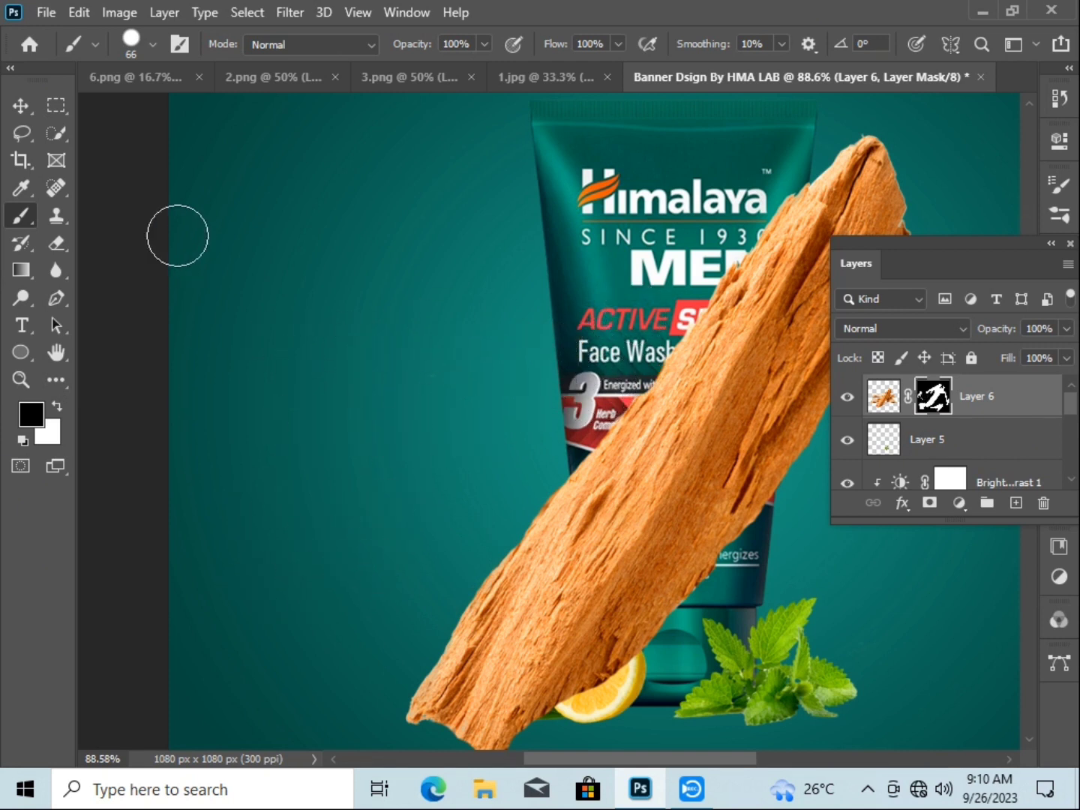
Apply the layer mask permanently to the wood layer
{"action": "key", "text": "v"}
{"action": "right_click", "coordinate": [906, 405]}
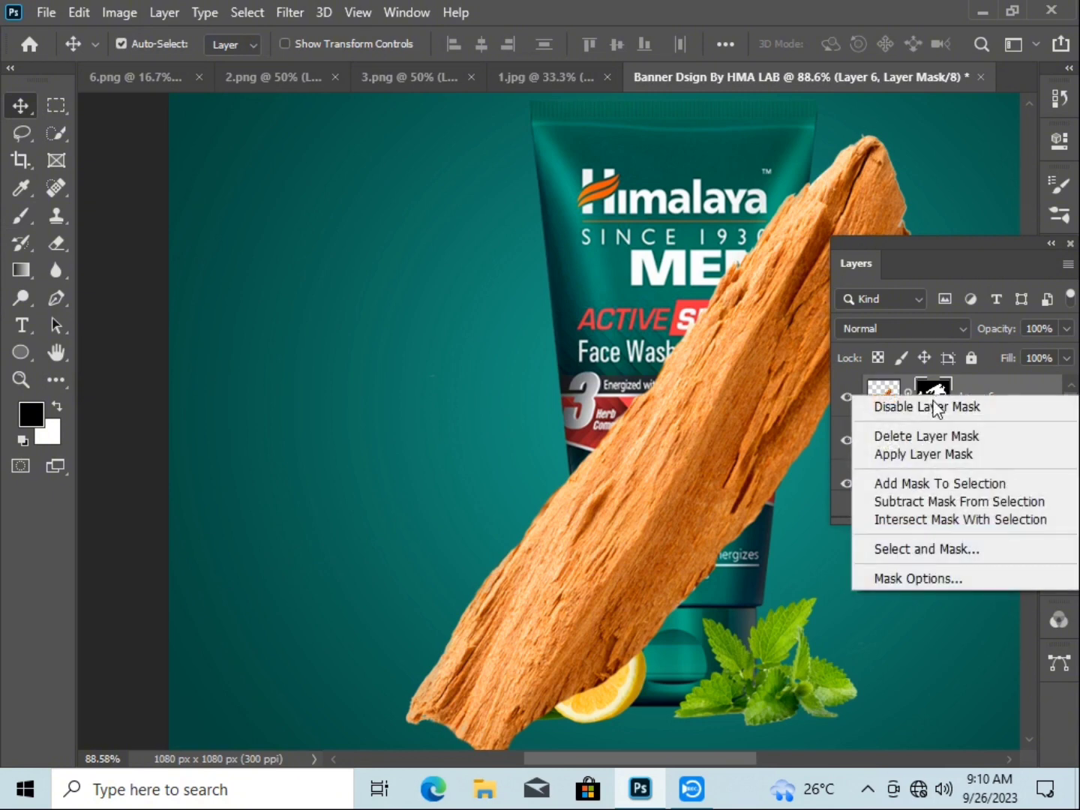
{"action": "left_click", "coordinate": [940, 455]}
{"action": "scroll", "coordinate": [709, 382], "scroll_direction": "down", "scroll_amount": 1}
{"action": "scroll", "coordinate": [776, 510], "scroll_direction": "right", "scroll_amount": 3}
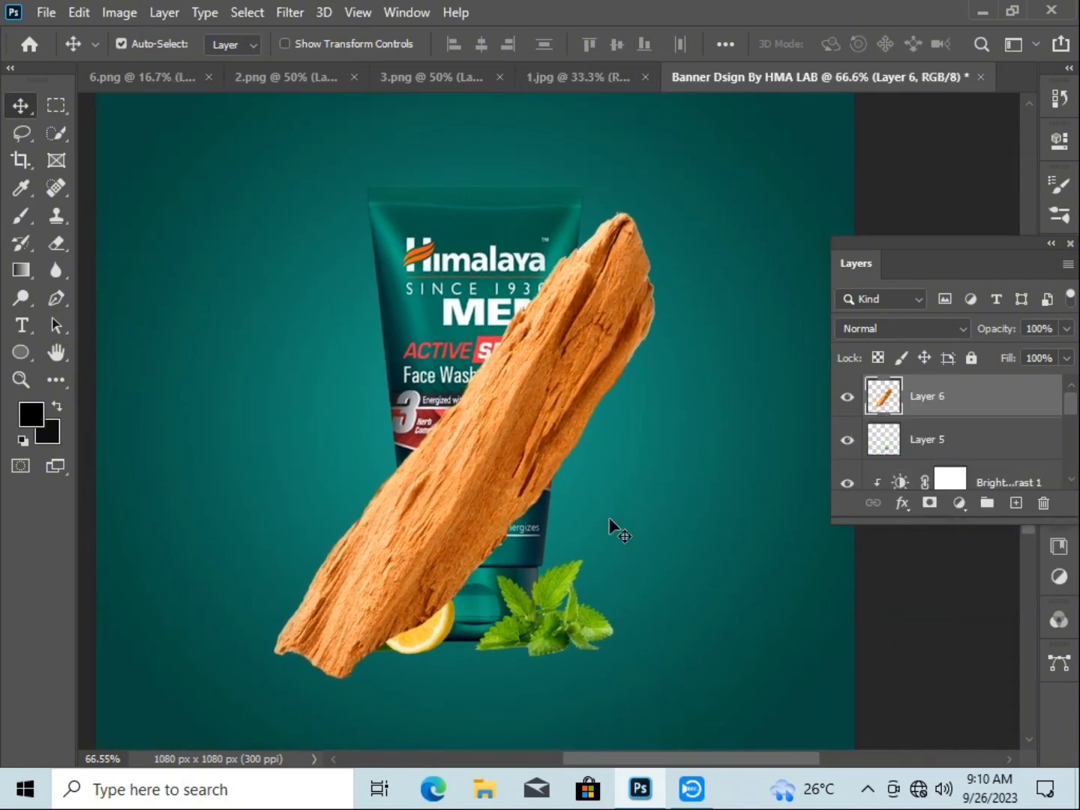
Rotate the wood about 51° to lie horizontally, scale it down, and place it by the tube's cap behind the mint
{"action": "key", "text": "ctrl+t"}
{"action": "left_click_drag", "start_coordinate": [819, 204], "coordinate": [878, 462]}
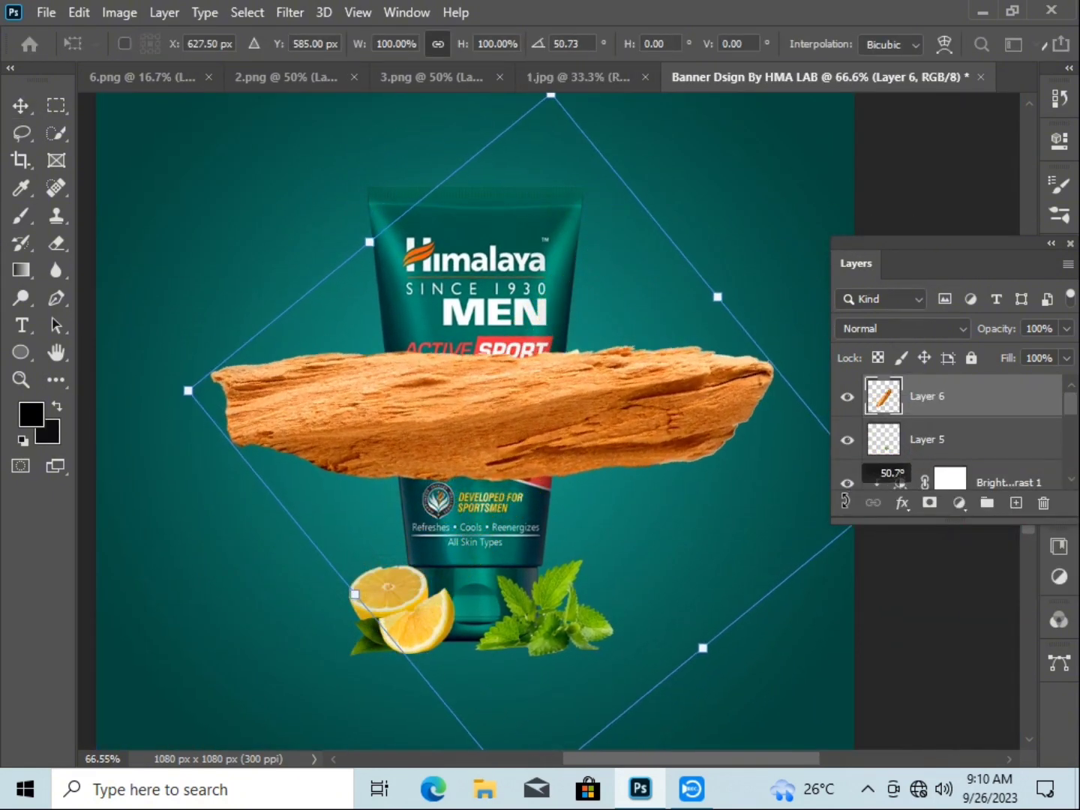
{"action": "left_click_drag", "start_coordinate": [570, 409], "coordinate": [528, 418]}
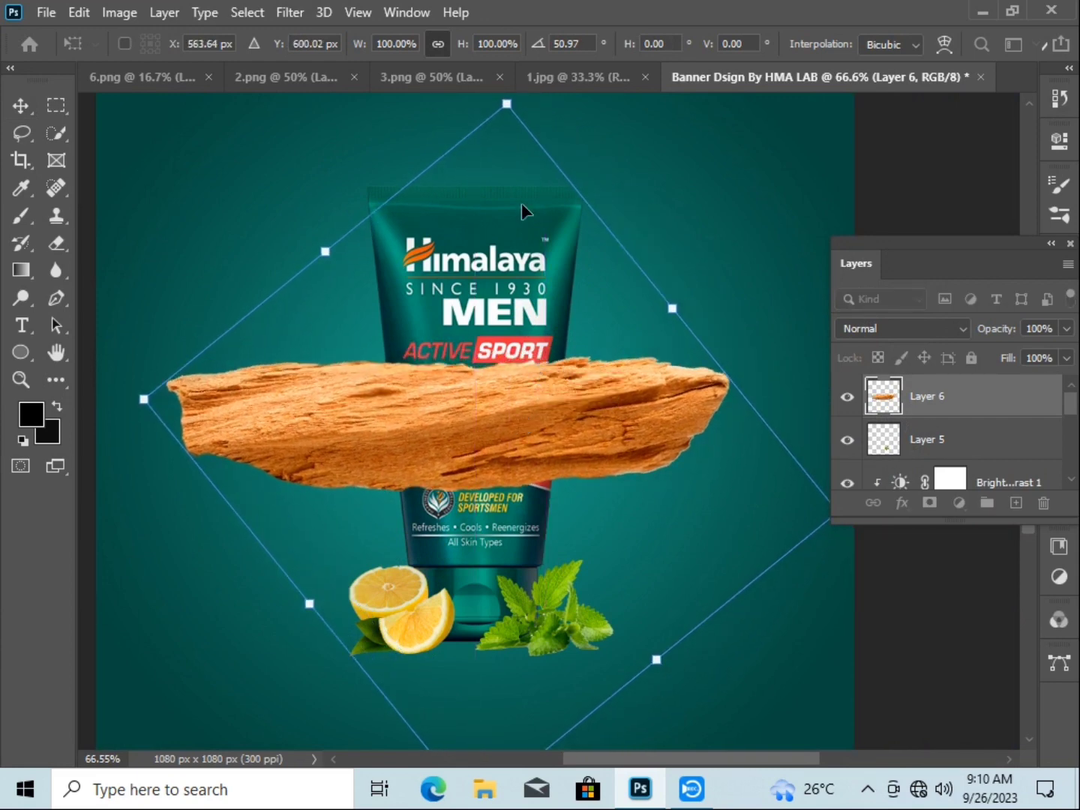
{"action": "left_click_drag", "start_coordinate": [505, 96], "coordinate": [489, 328]}
{"action": "left_click_drag", "start_coordinate": [509, 497], "coordinate": [569, 622]}
Reorder the wood layer to sit beneath the tube layer, directly above Background copy
{"action": "left_click_drag", "start_coordinate": [914, 410], "coordinate": [939, 460]}
{"action": "scroll", "coordinate": [945, 438], "scroll_direction": "down", "scroll_amount": 2}
{"action": "left_click_drag", "start_coordinate": [1000, 519], "coordinate": [1002, 747]}
{"action": "left_click_drag", "start_coordinate": [928, 252], "coordinate": [916, 106]}
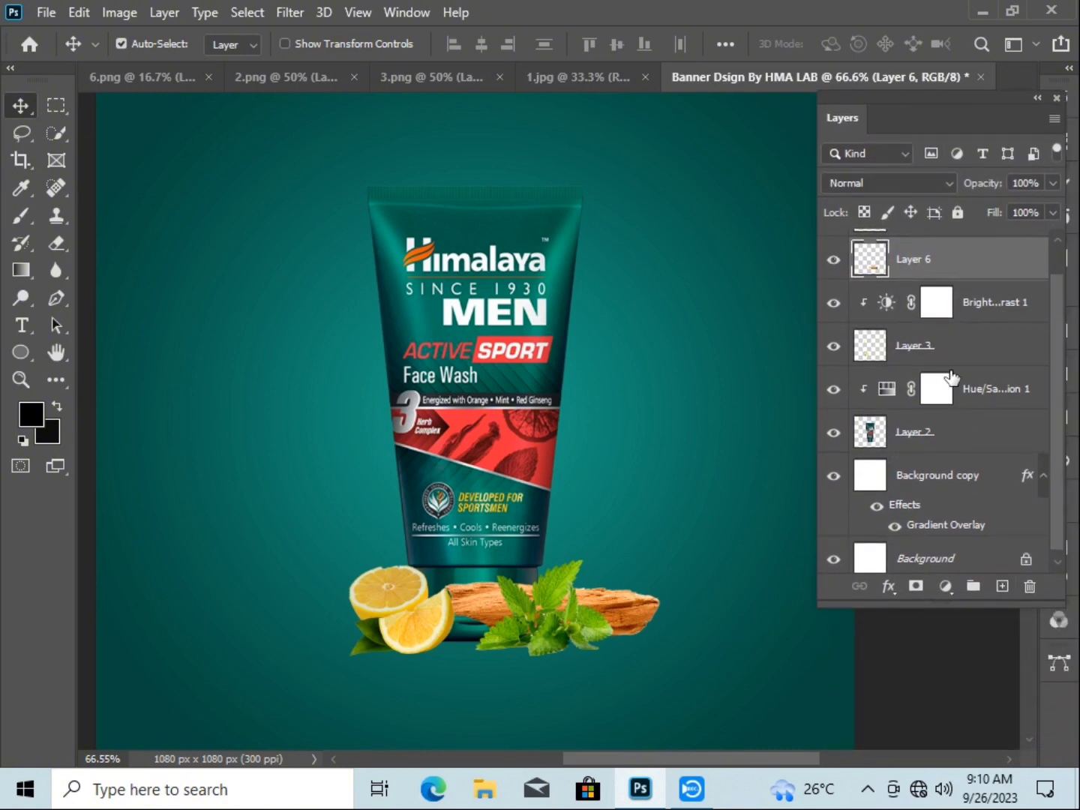
{"action": "left_click_drag", "start_coordinate": [954, 276], "coordinate": [969, 484]}
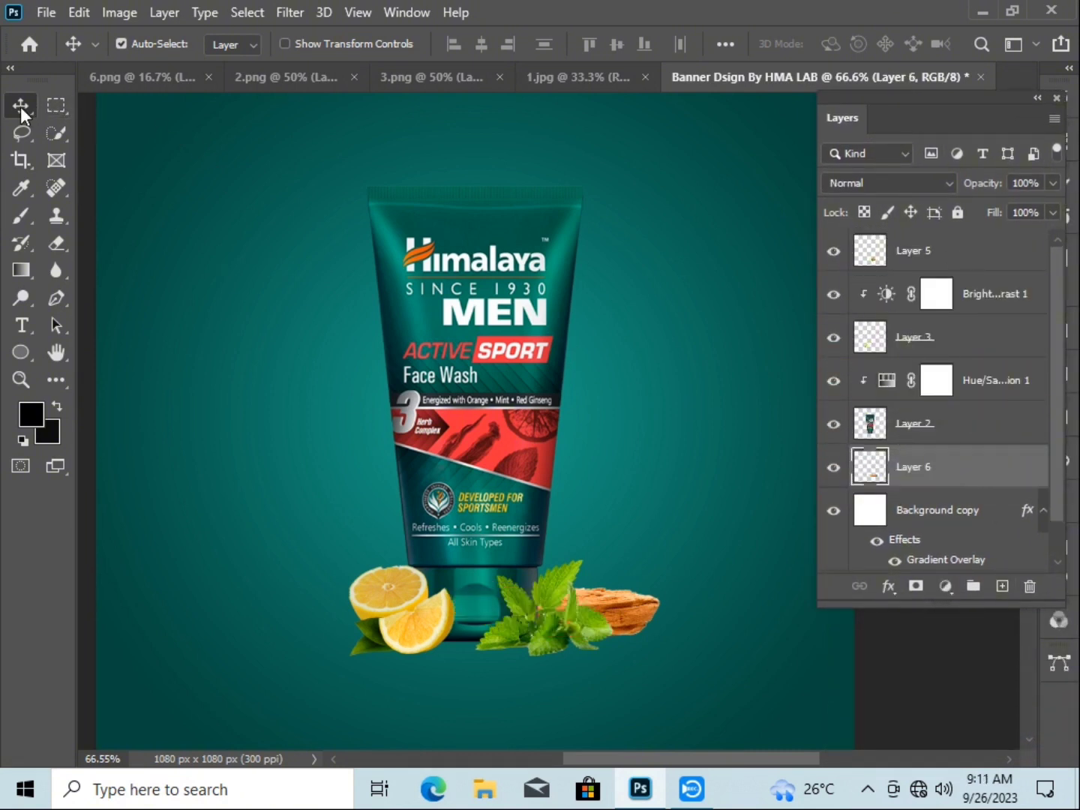
{"action": "left_click", "coordinate": [1037, 97]}
{"action": "left_click_drag", "start_coordinate": [834, 105], "coordinate": [944, 279]}
{"action": "left_click", "coordinate": [939, 272]}
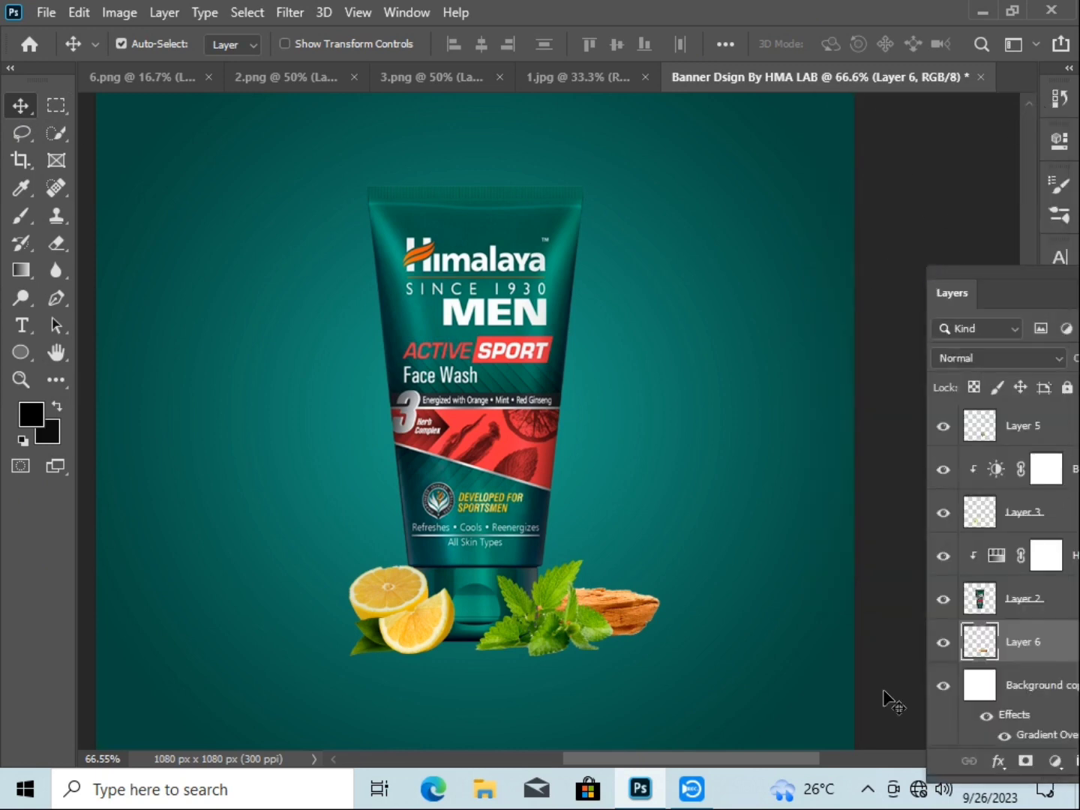
{"action": "scroll", "coordinate": [718, 597], "scroll_direction": "down", "scroll_amount": 3}
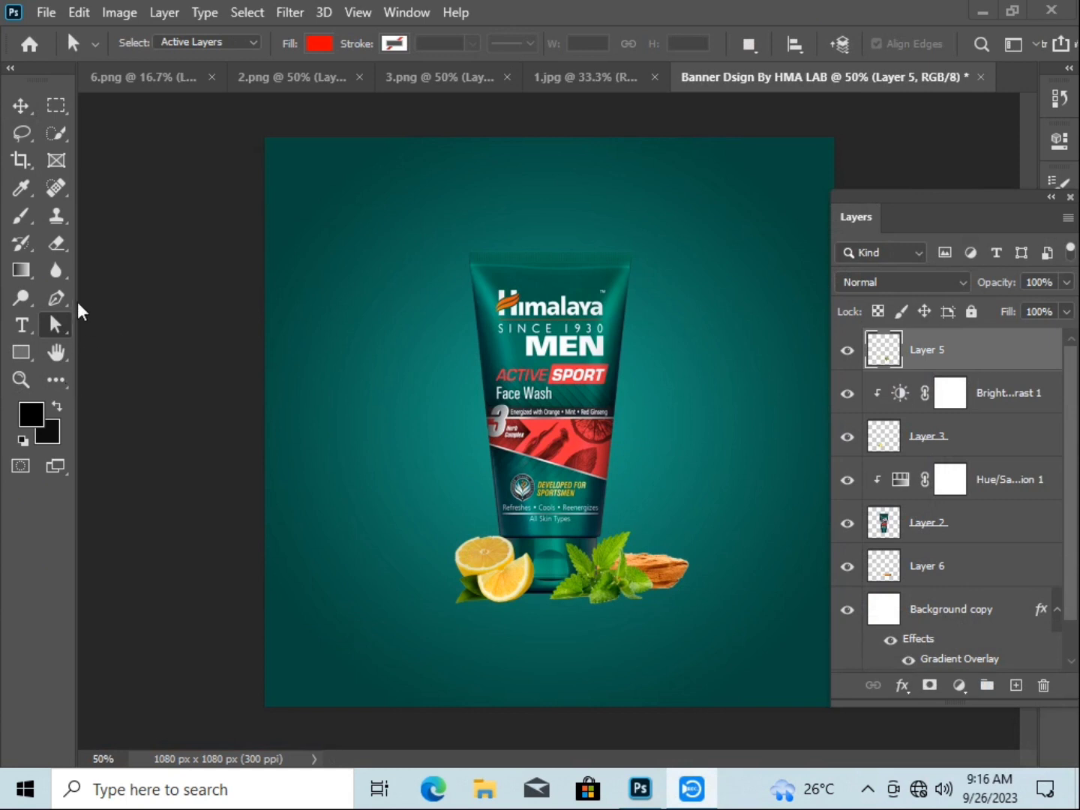
Draw a rectangle about 286 by 82 px at the tube's upper right and fill it with dark red
{"action": "left_click", "coordinate": [21, 353]}
{"action": "left_click", "coordinate": [112, 353]}
{"action": "left_click_drag", "start_coordinate": [612, 280], "coordinate": [763, 323]}
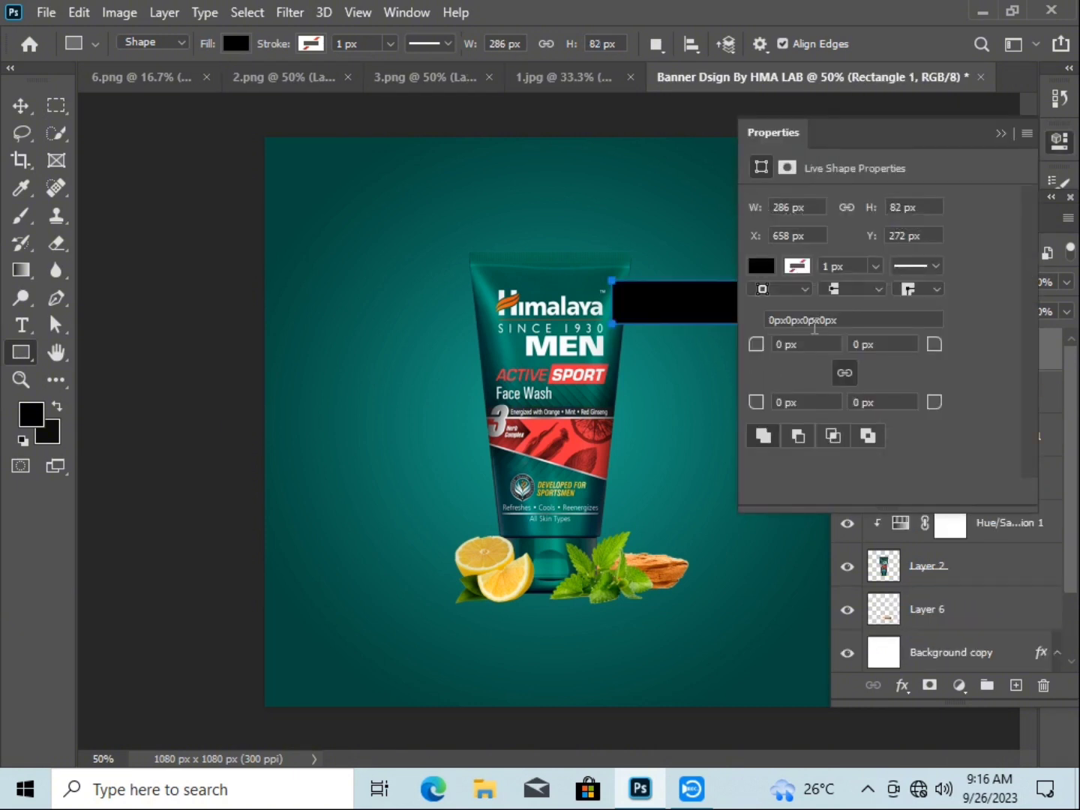
{"action": "left_click", "coordinate": [236, 44]}
{"action": "left_click", "coordinate": [106, 159]}
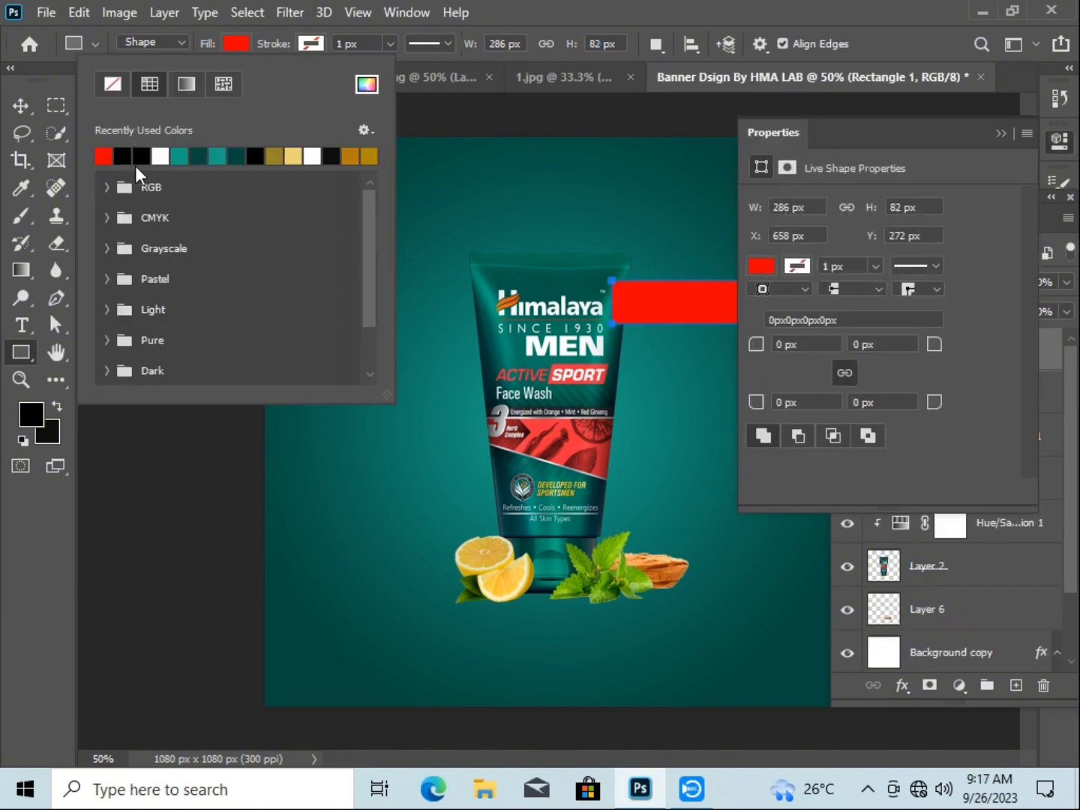
{"action": "left_click", "coordinate": [365, 84]}
{"action": "left_click", "coordinate": [510, 284]}
{"action": "left_click", "coordinate": [712, 137]}
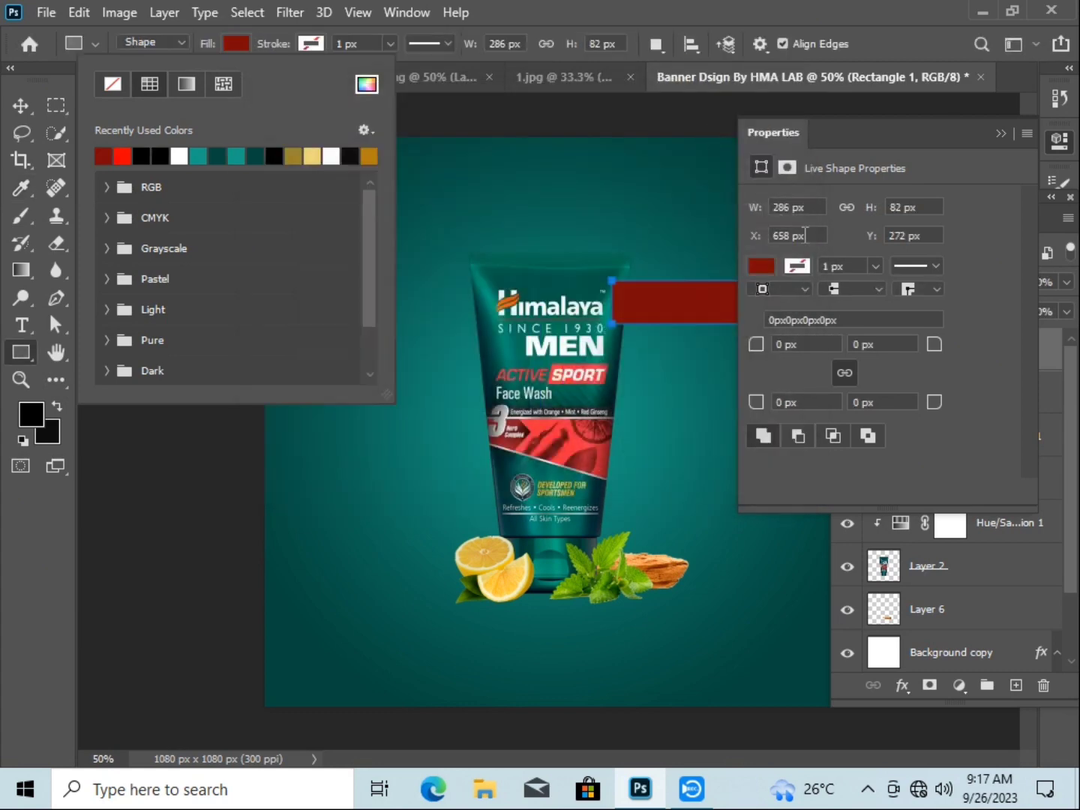
Reorder the red rectangle's layer to sit beneath the wood layer, directly above Background copy
{"action": "left_click", "coordinate": [21, 105]}
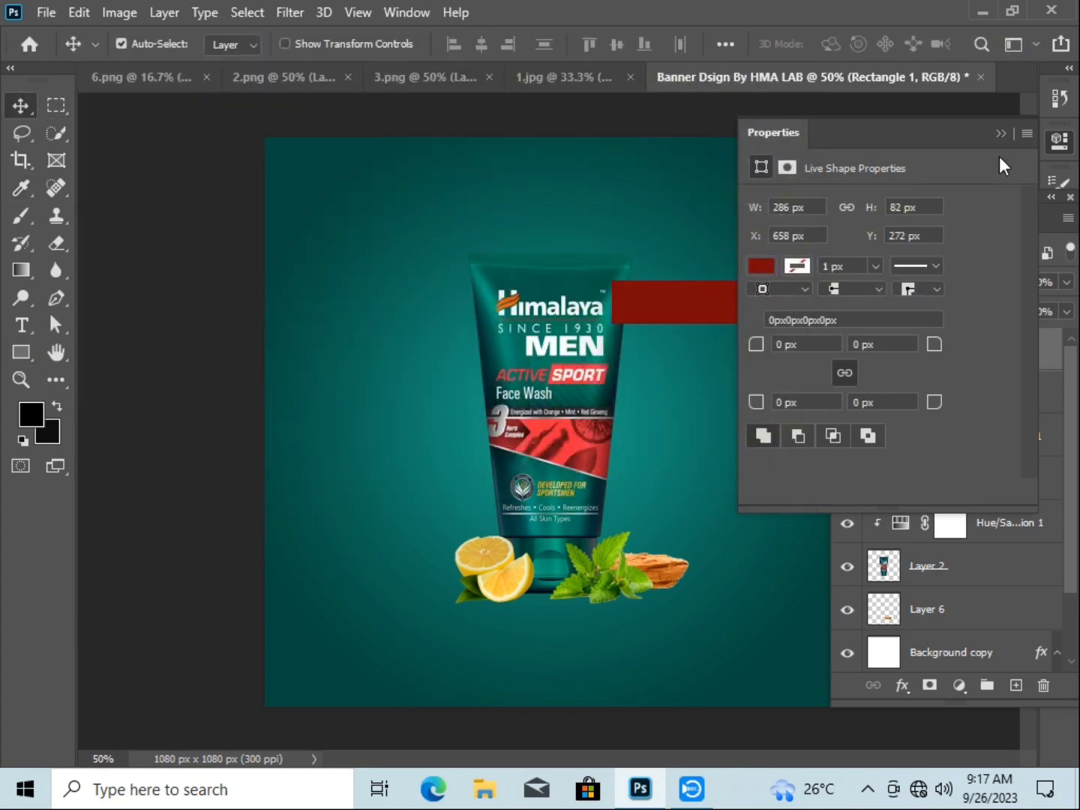
{"action": "left_click", "coordinate": [1002, 135]}
{"action": "left_click_drag", "start_coordinate": [979, 353], "coordinate": [999, 629]}
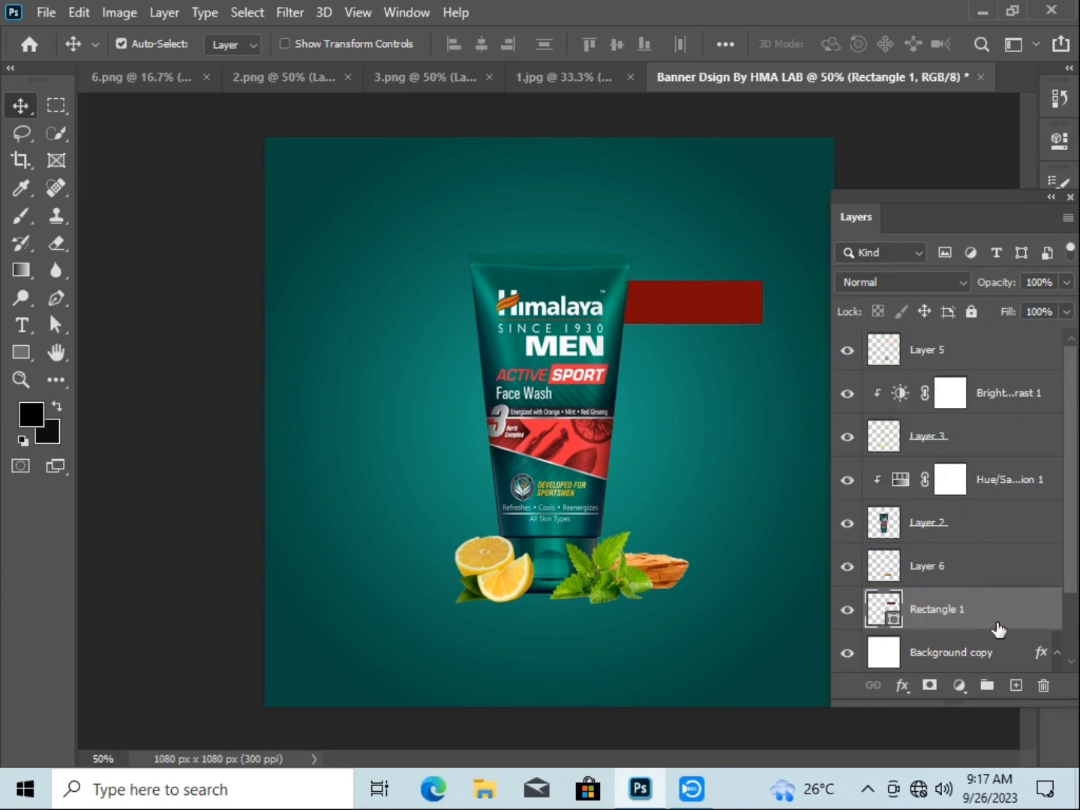
{"action": "left_click", "coordinate": [1050, 198]}
{"action": "left_click", "coordinate": [844, 212]}
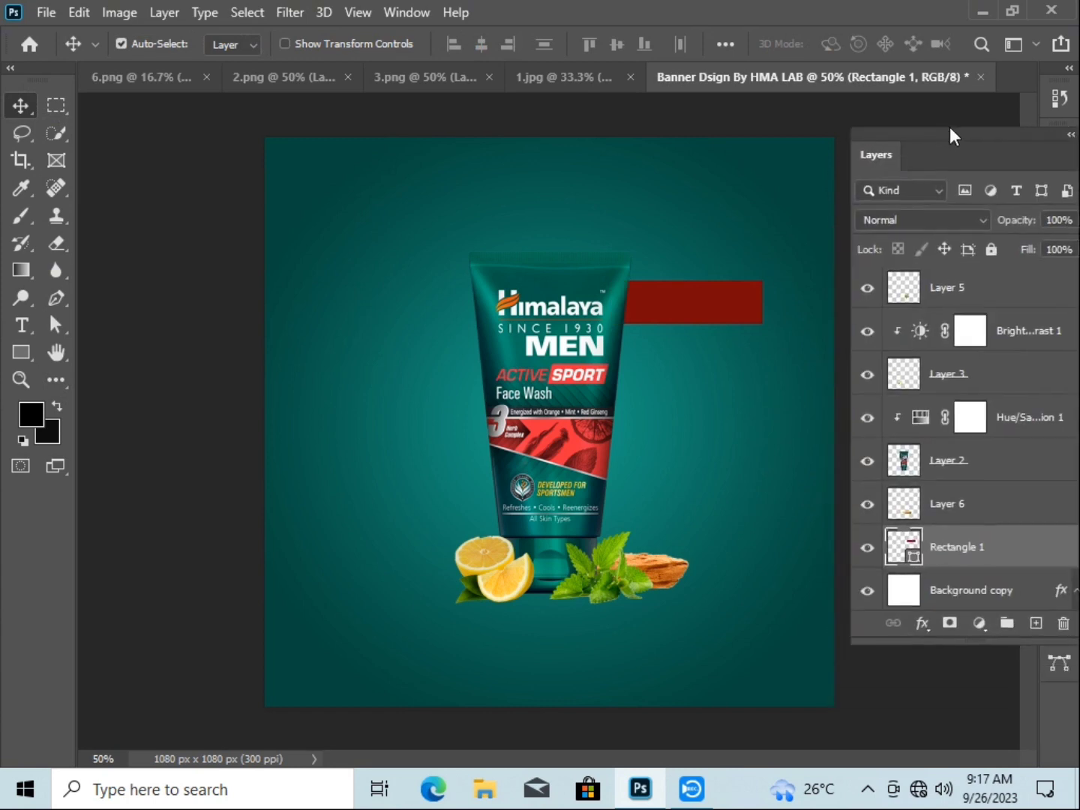
{"action": "left_click_drag", "start_coordinate": [950, 127], "coordinate": [960, 105]}
Slant the red rectangle's right end by nudging its lower-right anchor point about 50 px to the left
{"action": "left_click_drag", "start_coordinate": [55, 325], "coordinate": [125, 349]}
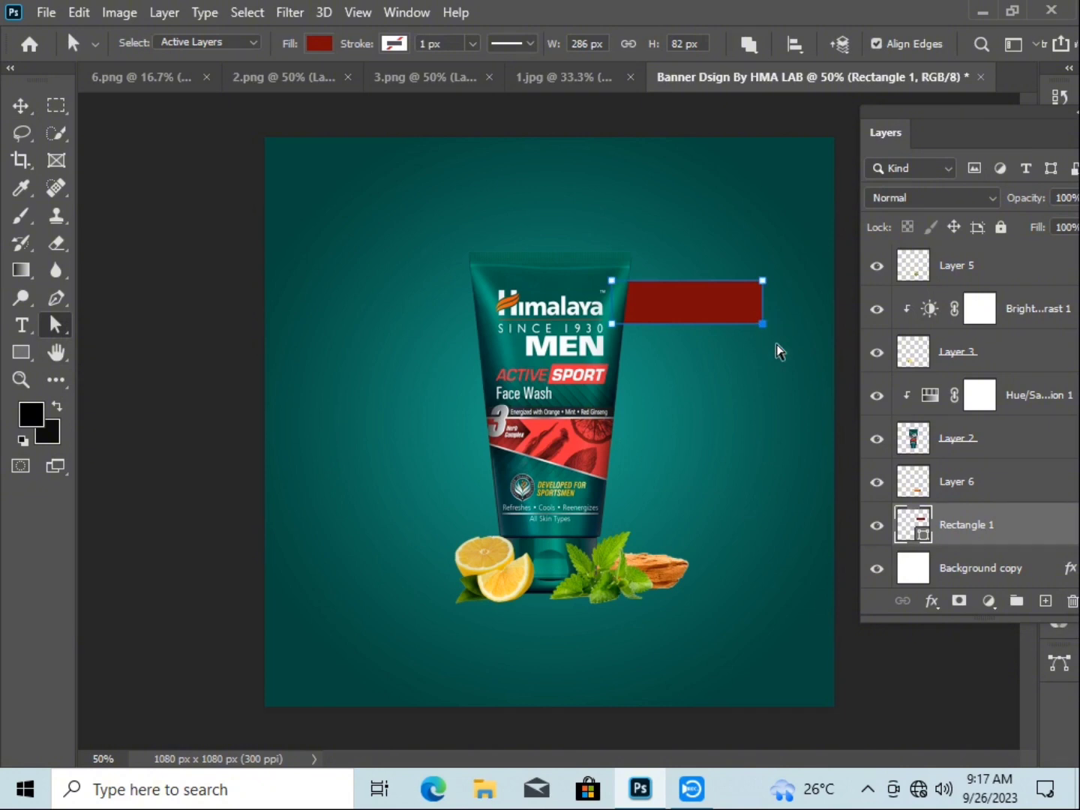
{"action": "key", "text": "shift+Left"}
{"action": "left_click", "coordinate": [488, 308]}
{"action": "key", "text": "shift+Left"}
{"action": "key", "text": "shift+Left"}
{"action": "key", "text": "shift+Left"}
{"action": "key", "text": "shift+Left"}
{"action": "key", "text": "shift+Left"}
{"action": "key", "text": "shift+Left"}
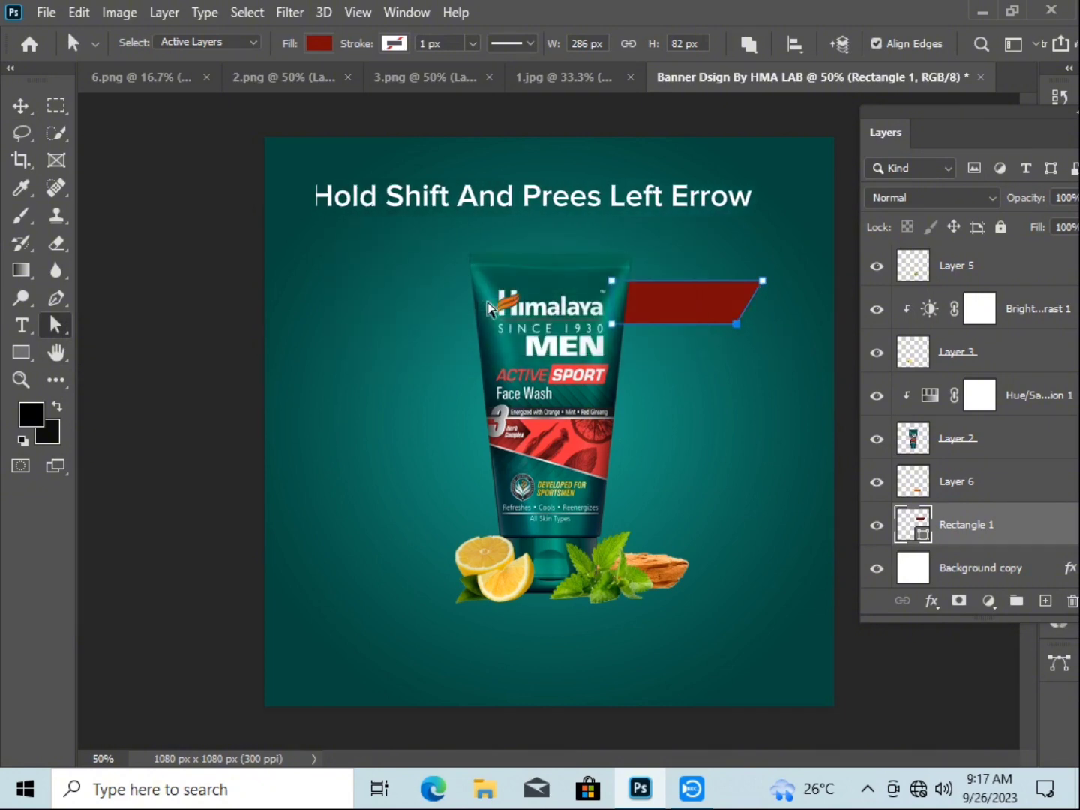
{"action": "key", "text": "v"}
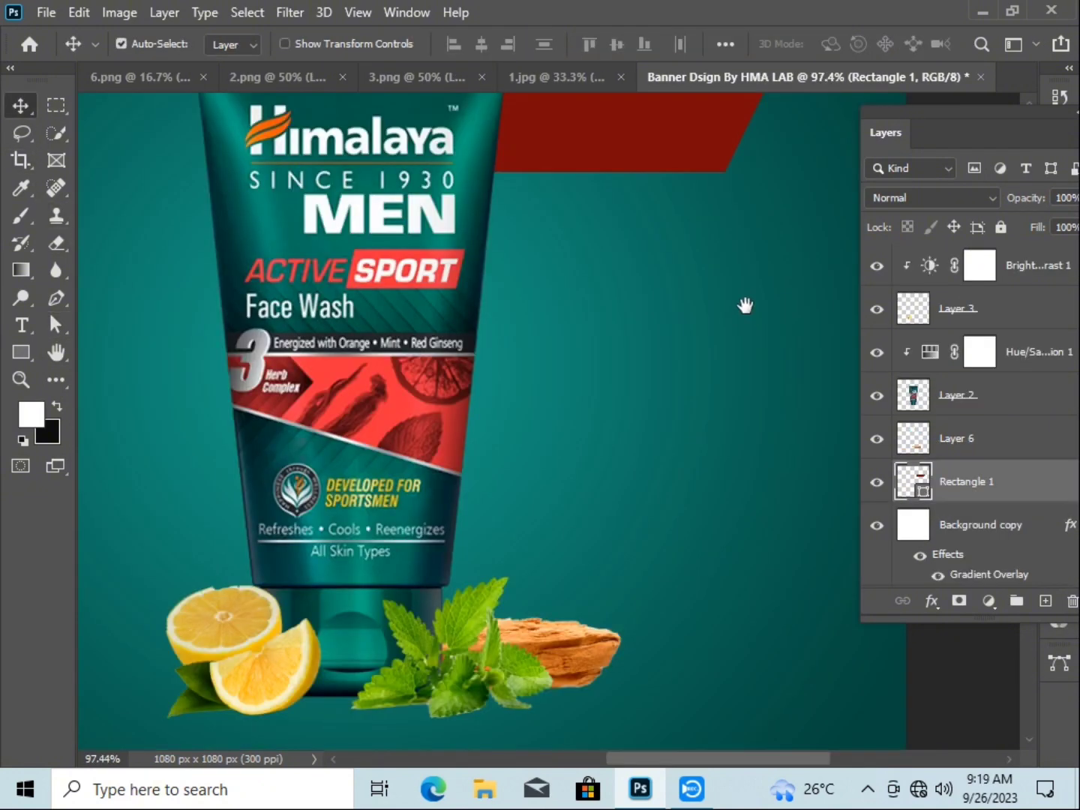
Place a duplicate of the slanted red bar below the original, on the right side of the tube
{"action": "left_click_drag", "start_coordinate": [745, 306], "coordinate": [584, 571]}
{"action": "left_click_drag", "start_coordinate": [56, 298], "coordinate": [132, 296]}
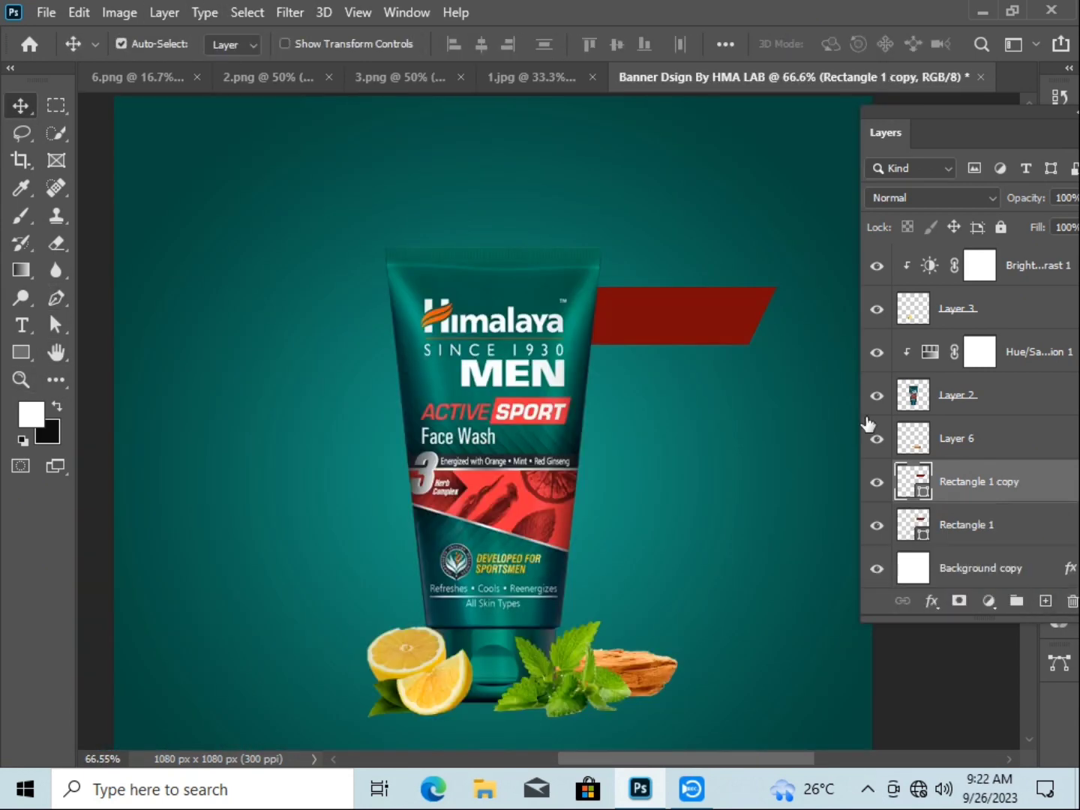
{"action": "left_click_drag", "start_coordinate": [694, 319], "coordinate": [665, 508]}
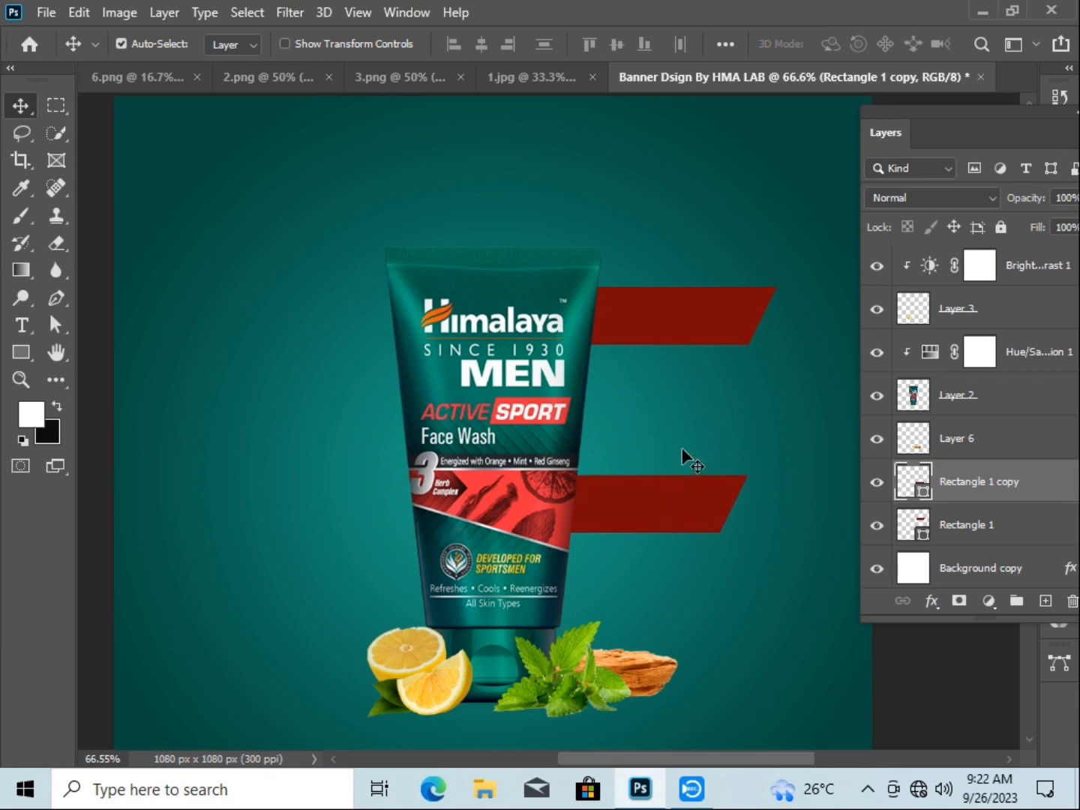
{"action": "left_click_drag", "start_coordinate": [664, 513], "coordinate": [662, 470]}
Duplicate the lower red bar and move the copy to the left side of the tube for transforming
{"action": "left_click_drag", "start_coordinate": [974, 487], "coordinate": [1047, 601]}
{"action": "left_click_drag", "start_coordinate": [624, 462], "coordinate": [239, 336]}
{"action": "key", "text": "ctrl+t"}
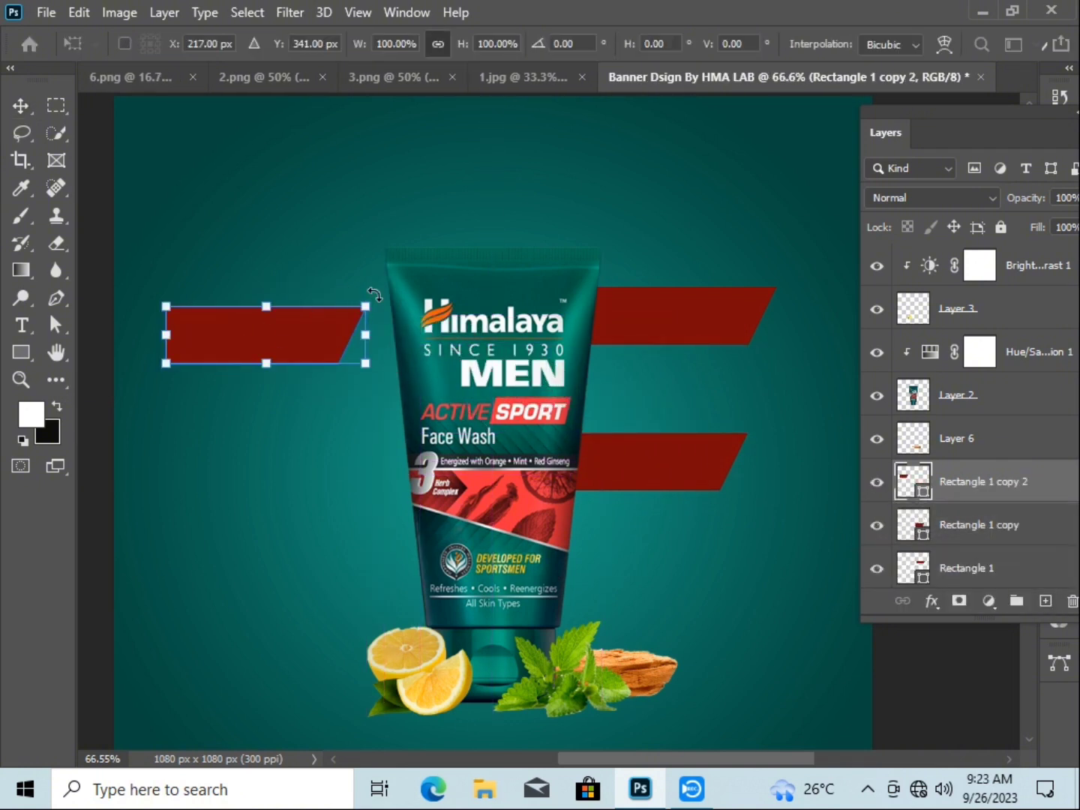
{"action": "left_click_drag", "start_coordinate": [373, 294], "coordinate": [91, 409]}
{"action": "left_click_drag", "start_coordinate": [271, 361], "coordinate": [292, 234]}
{"action": "key", "text": "ctrl+z"}
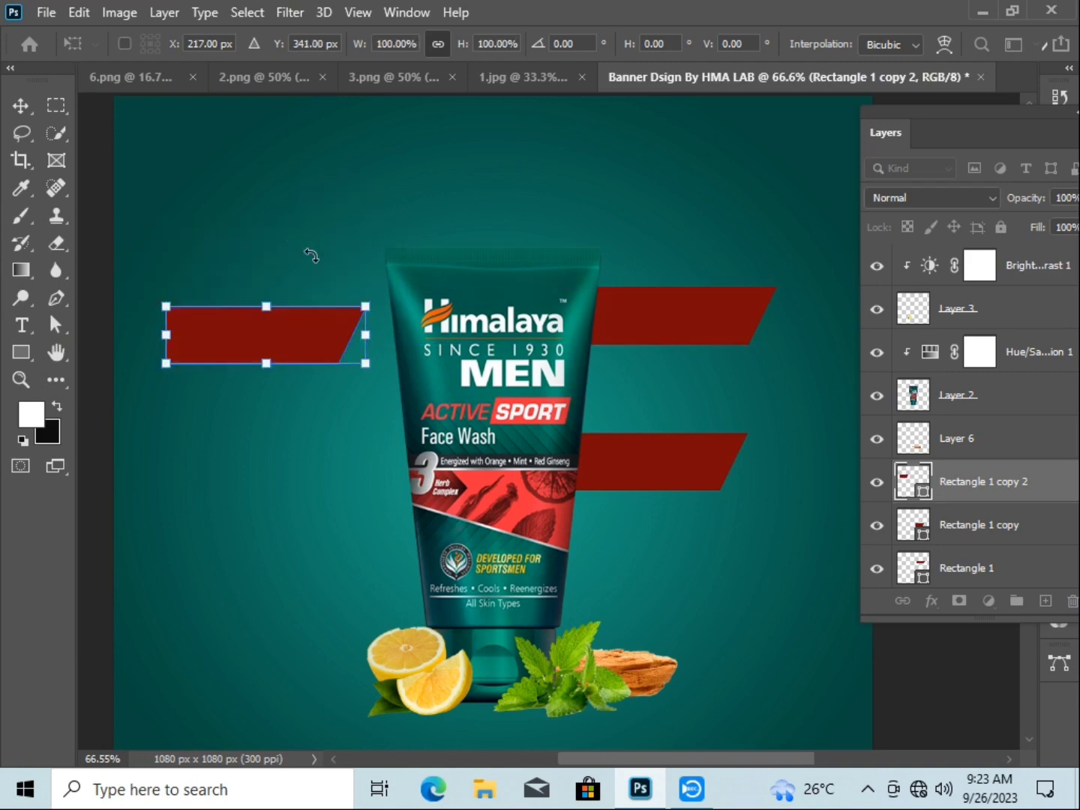
Flip the left red bar horizontally and place it against the tube's lower left side
{"action": "right_click", "coordinate": [331, 347]}
{"action": "left_click", "coordinate": [380, 695]}
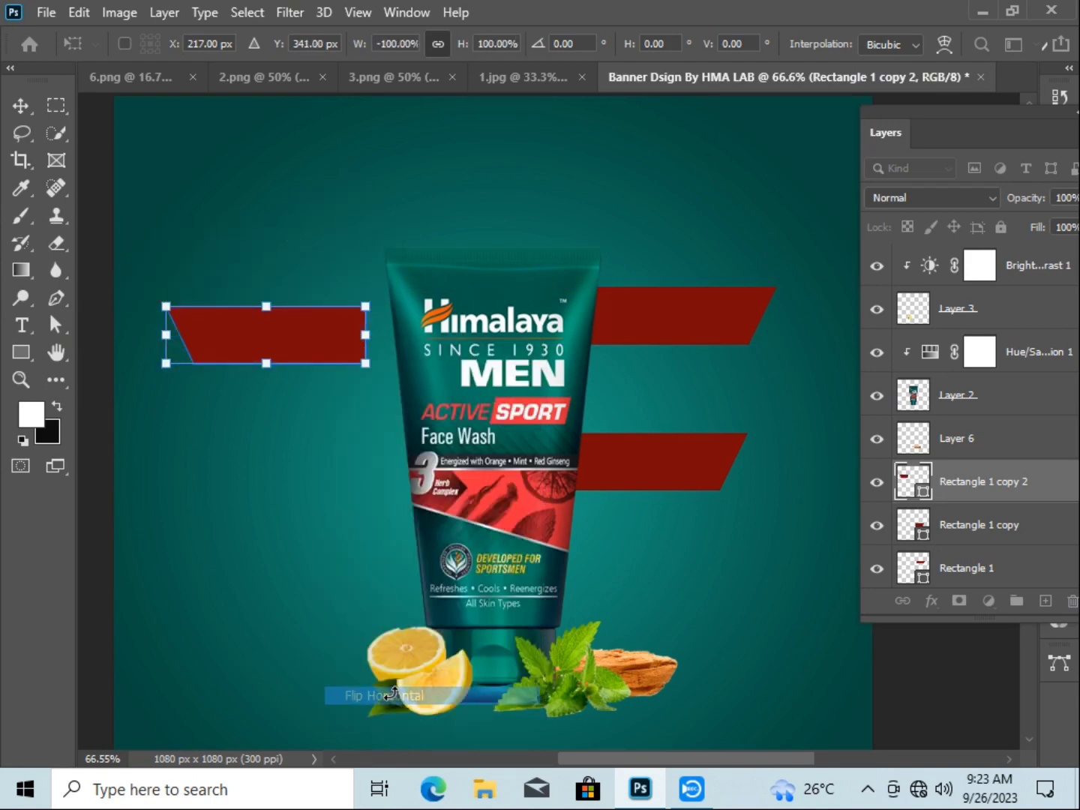
{"action": "left_click_drag", "start_coordinate": [277, 335], "coordinate": [360, 534]}
{"action": "key", "text": "Return"}
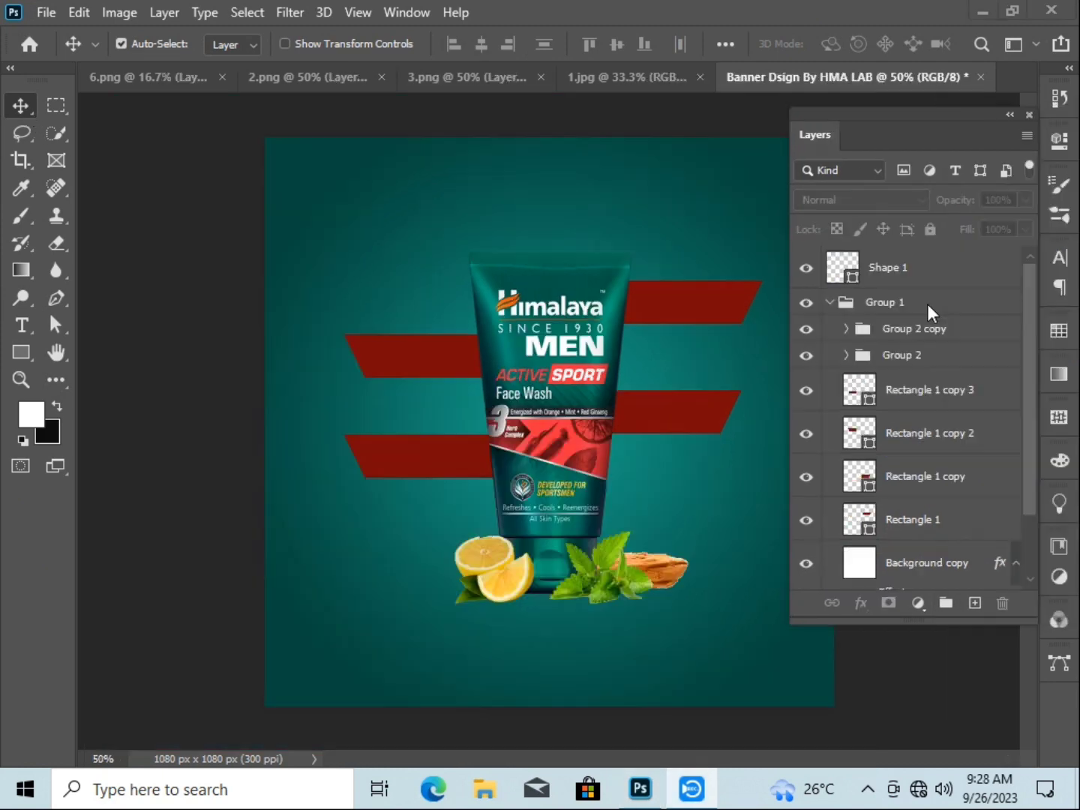
Flip Group 2 copy vertically and move it down below the products as their mirrored reflection
{"action": "left_click", "coordinate": [935, 339]}
{"action": "key", "text": "ctrl+t"}
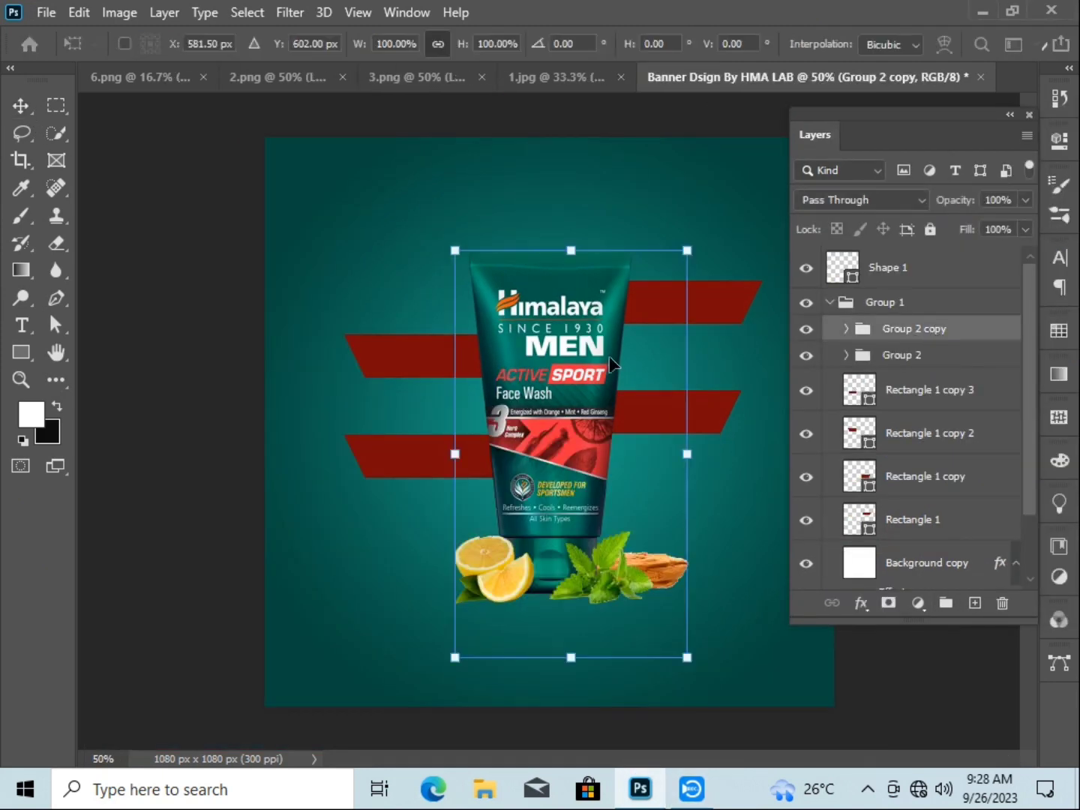
{"action": "right_click", "coordinate": [590, 384]}
{"action": "left_click", "coordinate": [644, 756]}
{"action": "left_click_drag", "start_coordinate": [564, 493], "coordinate": [558, 773]}
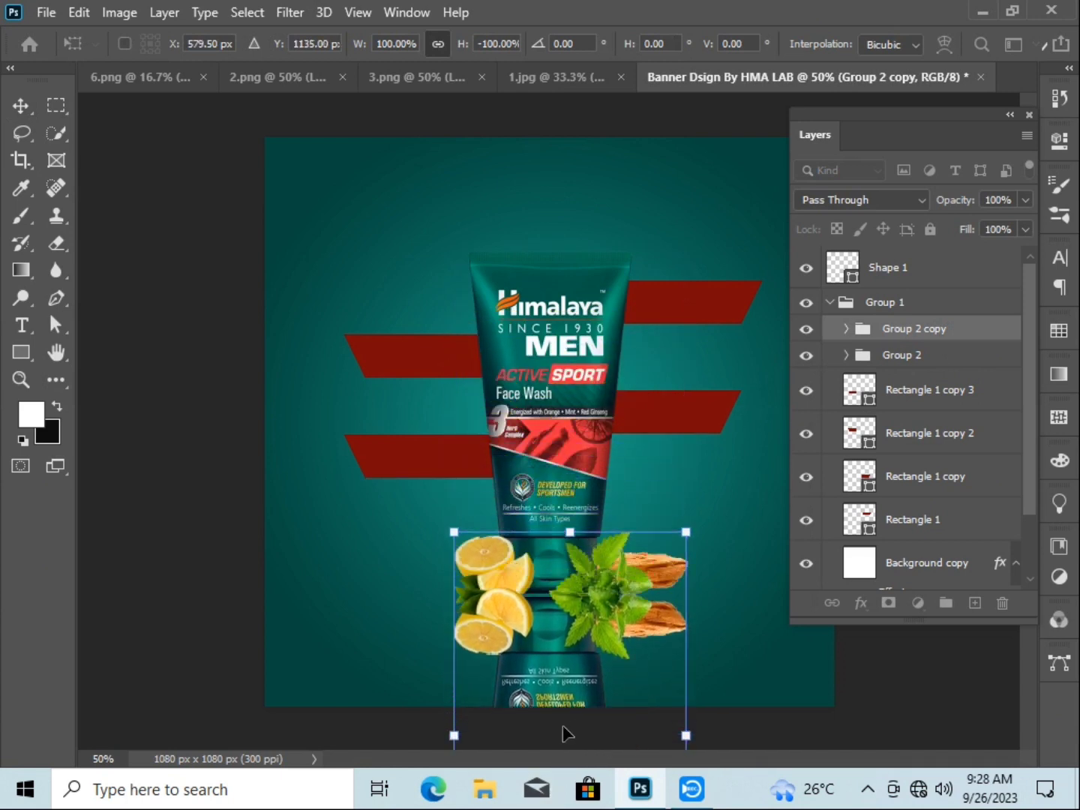
Lower the mirrored group's opacity to 11% and apply its transformation
{"action": "key", "text": "Down"}
{"action": "key", "text": "Down"}
{"action": "key", "text": "Down"}
{"action": "key", "text": "Down"}
{"action": "key", "text": "Down"}
{"action": "key", "text": "Down"}
{"action": "key", "text": "Down"}
{"action": "key", "text": "Down"}
{"action": "key", "text": "Down"}
{"action": "key", "text": "Down"}
{"action": "key", "text": "Down"}
{"action": "key", "text": "Down"}
{"action": "key", "text": "Down"}
{"action": "key", "text": "Down"}
{"action": "key", "text": "Down"}
{"action": "key", "text": "Down"}
{"action": "key", "text": "Down"}
{"action": "key", "text": "Down"}
{"action": "key", "text": "Down"}
{"action": "key", "text": "Down"}
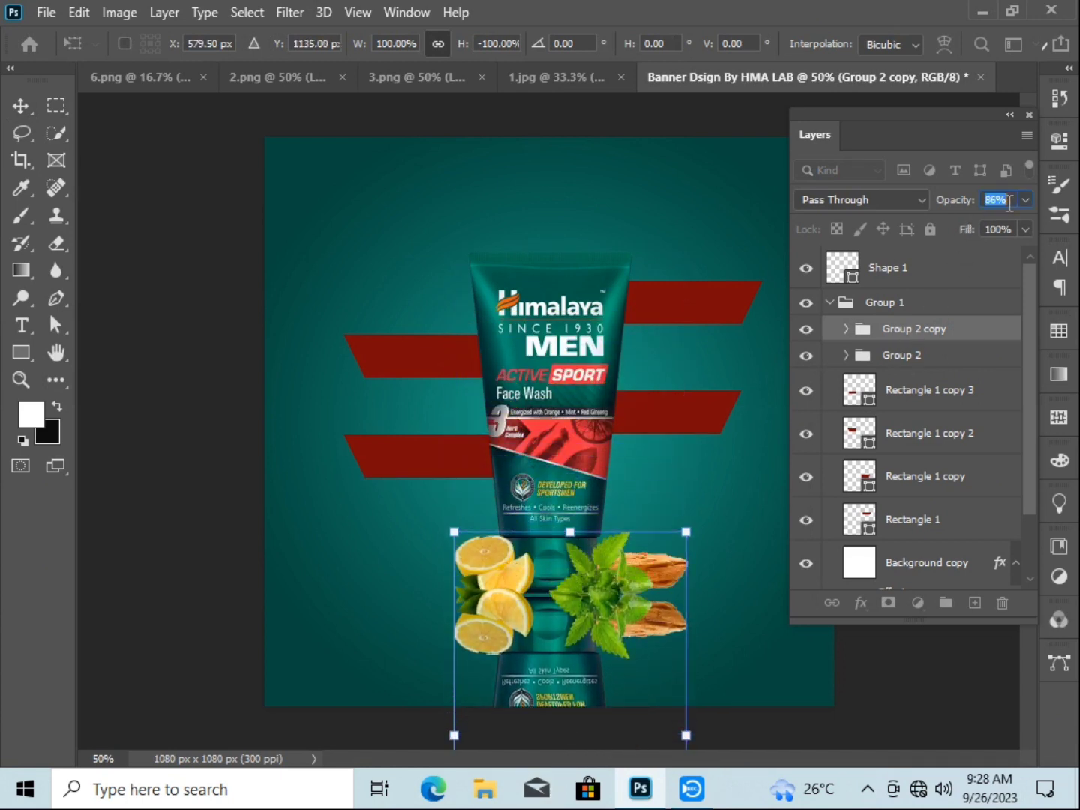
{"action": "key", "text": "Down"}
{"action": "key", "text": "Down"}
{"action": "key", "text": "Down"}
{"action": "key", "text": "Down"}
{"action": "key", "text": "Down"}
{"action": "key", "text": "Down"}
{"action": "key", "text": "Down"}
{"action": "key", "text": "Down"}
{"action": "key", "text": "Down"}
{"action": "key", "text": "Down"}
{"action": "key", "text": "Down"}
{"action": "key", "text": "Down"}
{"action": "key", "text": "Down"}
{"action": "key", "text": "Down"}
{"action": "key", "text": "Down"}
{"action": "key", "text": "Down"}
{"action": "key", "text": "Down"}
{"action": "key", "text": "Down"}
{"action": "key", "text": "Down"}
{"action": "key", "text": "Down"}
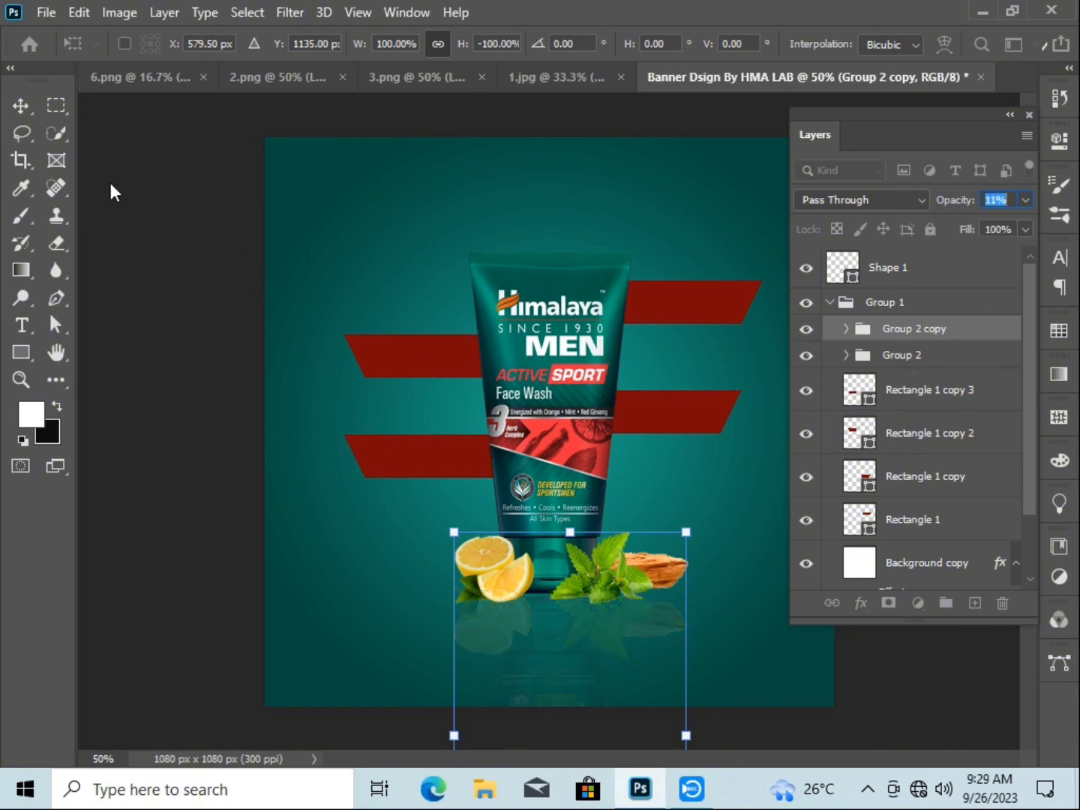
{"action": "left_click", "coordinate": [27, 111]}
{"action": "left_click", "coordinate": [142, 159]}
{"action": "left_click", "coordinate": [1010, 115]}
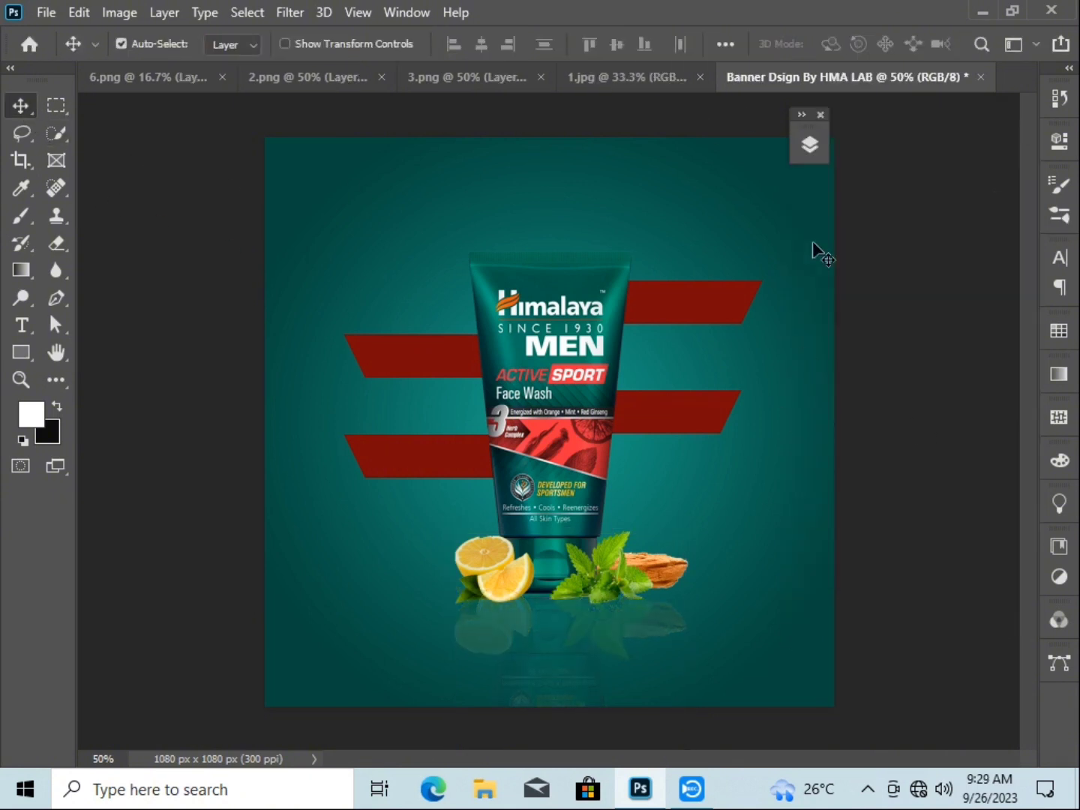
{"action": "left_click", "coordinate": [810, 145]}
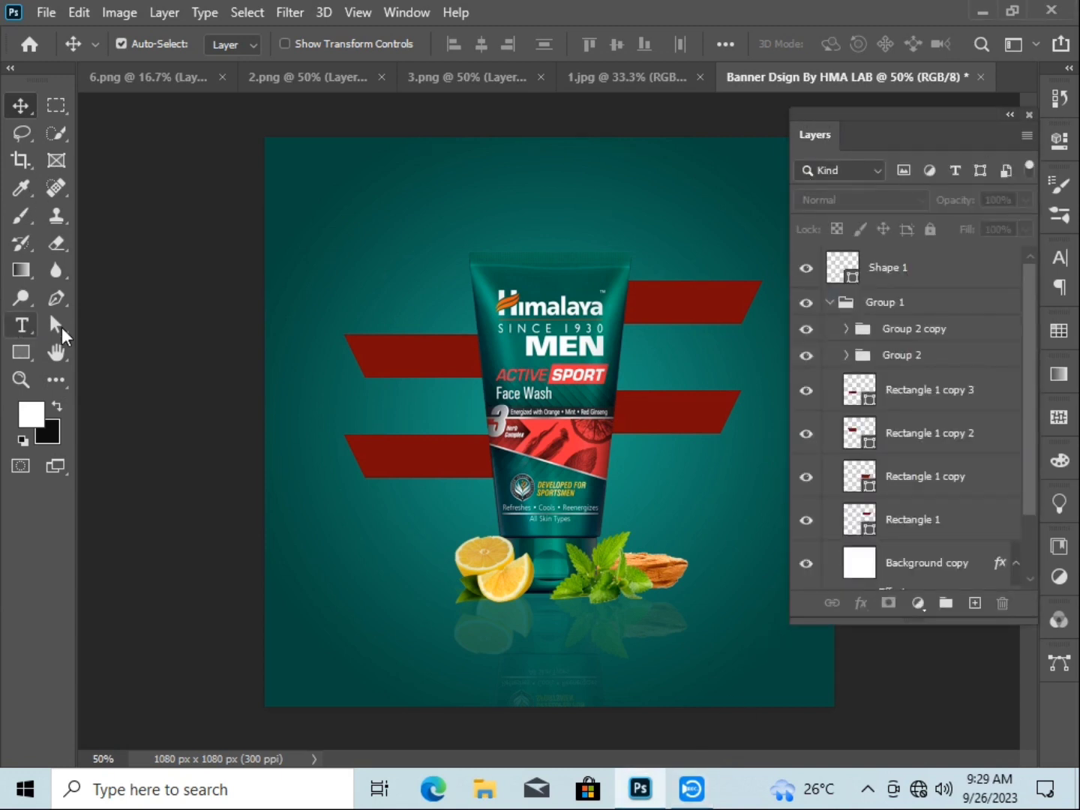
{"action": "left_click", "coordinate": [378, 292]}
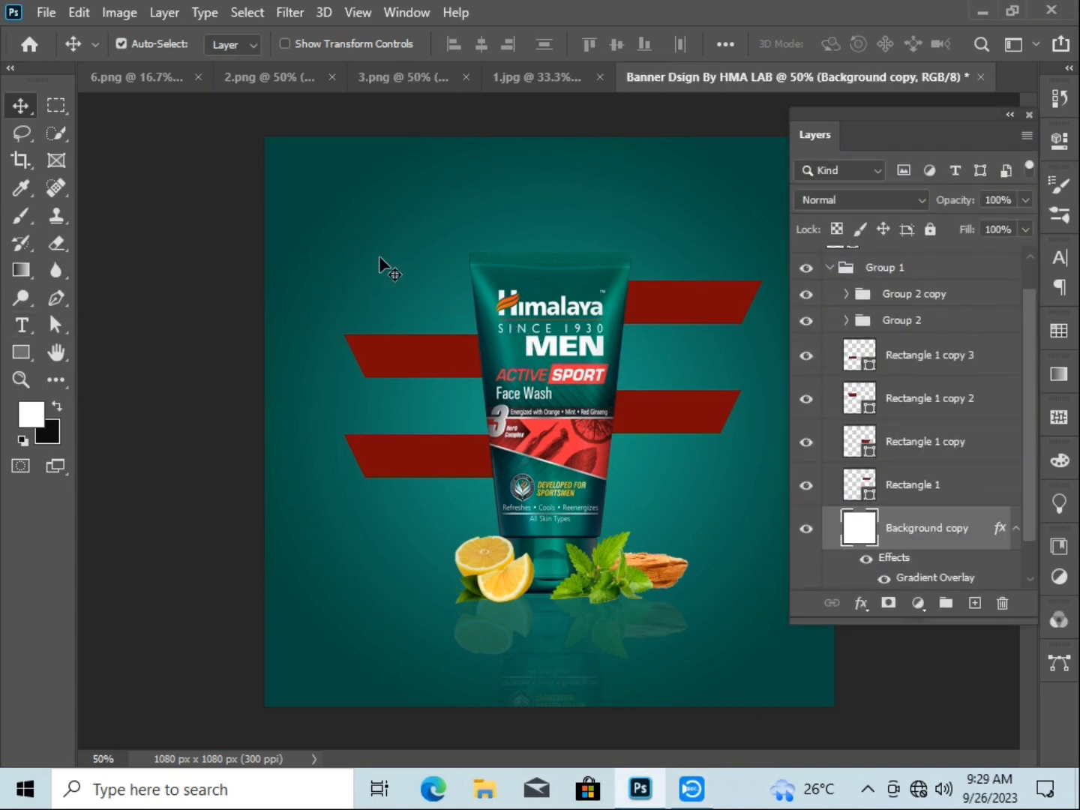
{"action": "scroll", "coordinate": [911, 518], "scroll_direction": "up", "scroll_amount": 2}
{"action": "scroll", "coordinate": [923, 456], "scroll_direction": "down", "scroll_amount": 3}
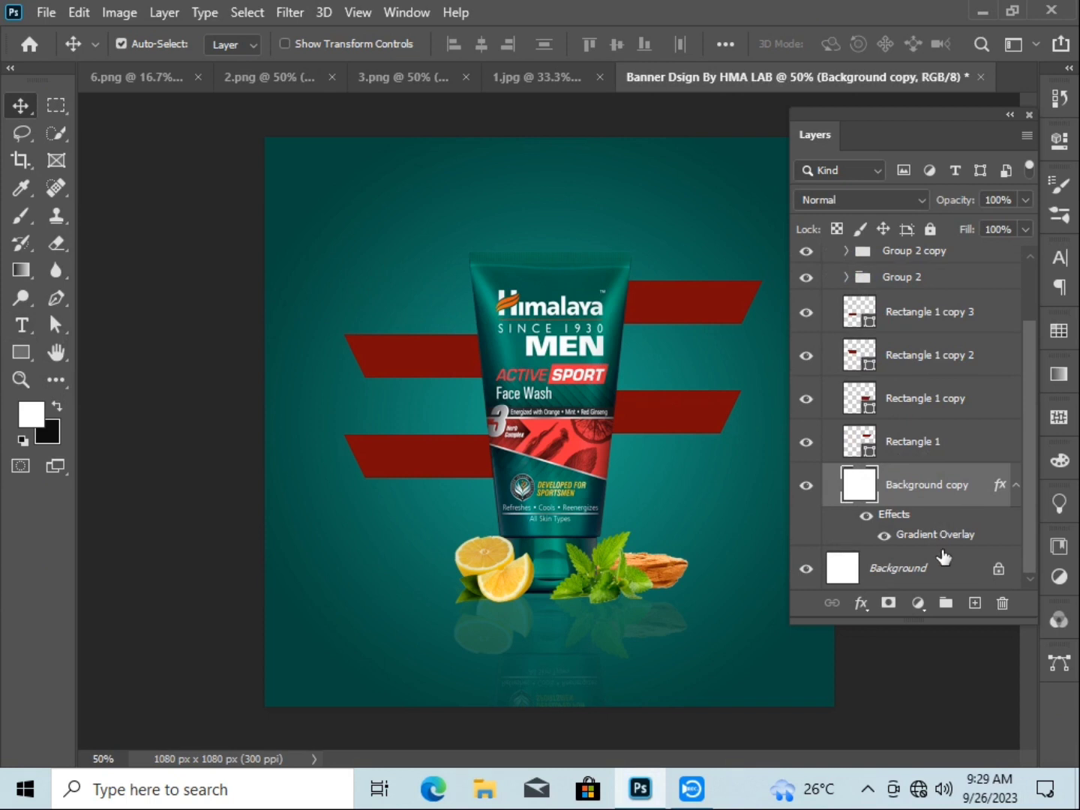
{"action": "scroll", "coordinate": [944, 556], "scroll_direction": "up", "scroll_amount": 2}
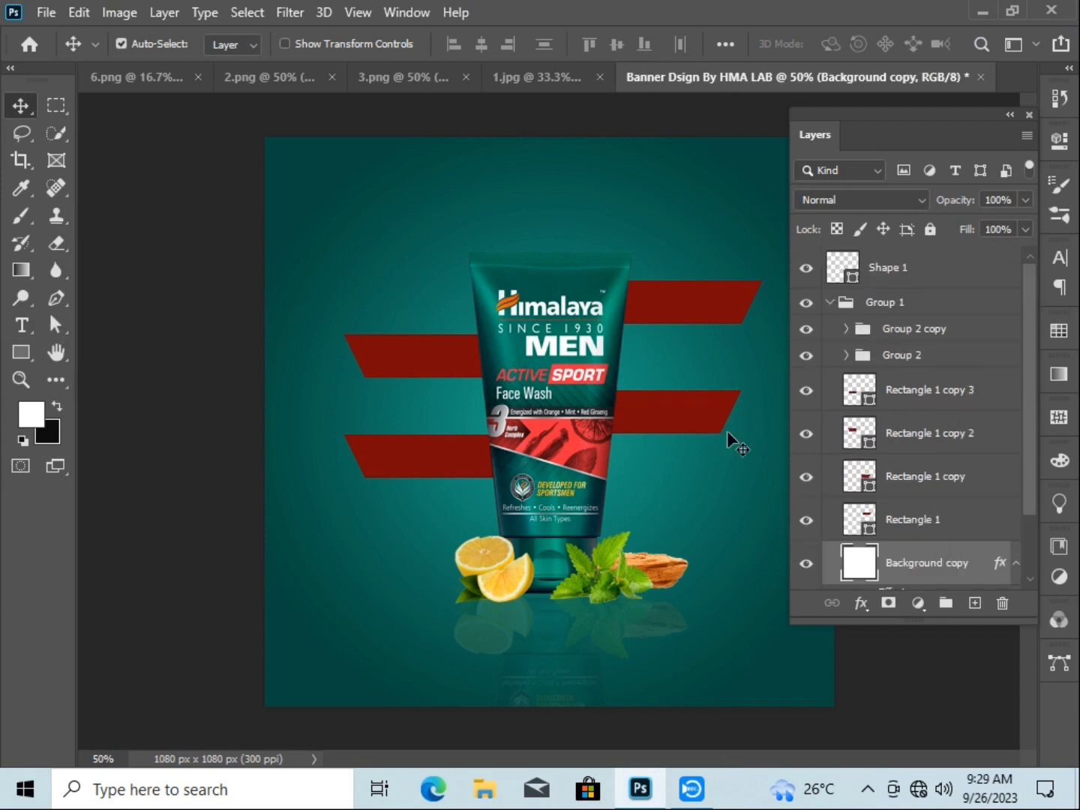
Add the white Arial Black text "Oil and Dirt Removeal" and move it down across the middle of the banner
{"action": "left_click", "coordinate": [21, 325]}
{"action": "left_click", "coordinate": [391, 223]}
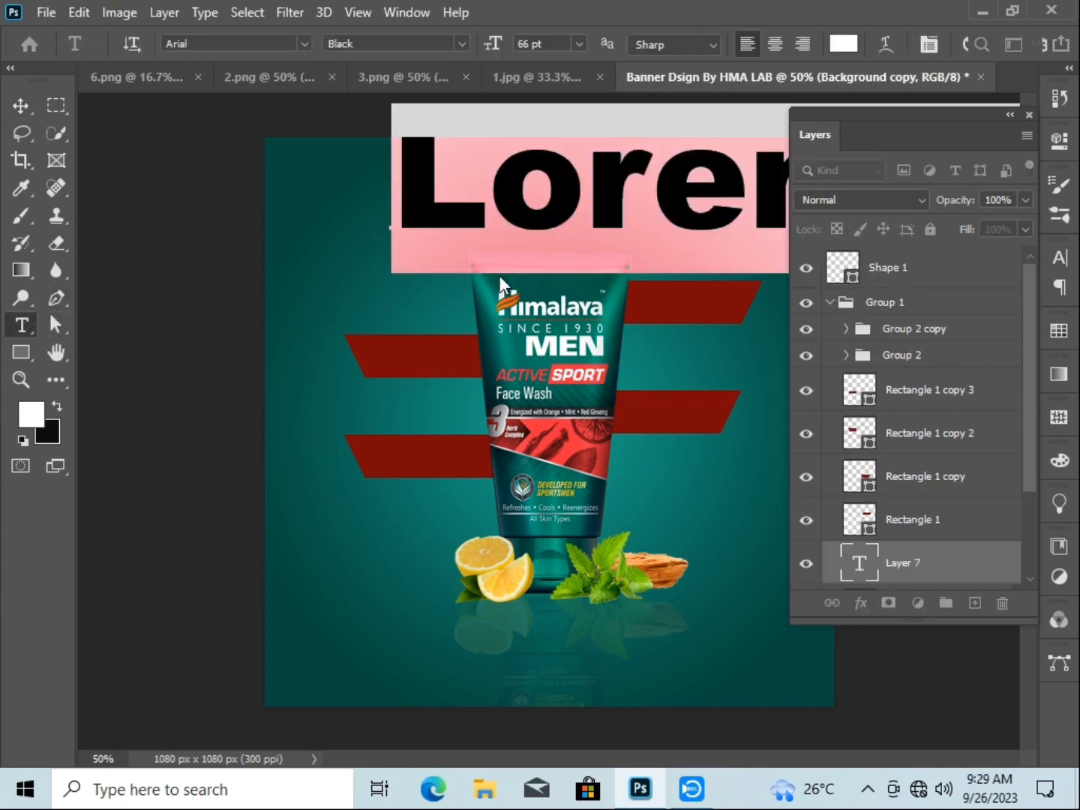
{"action": "key", "text": "BackSpace"}
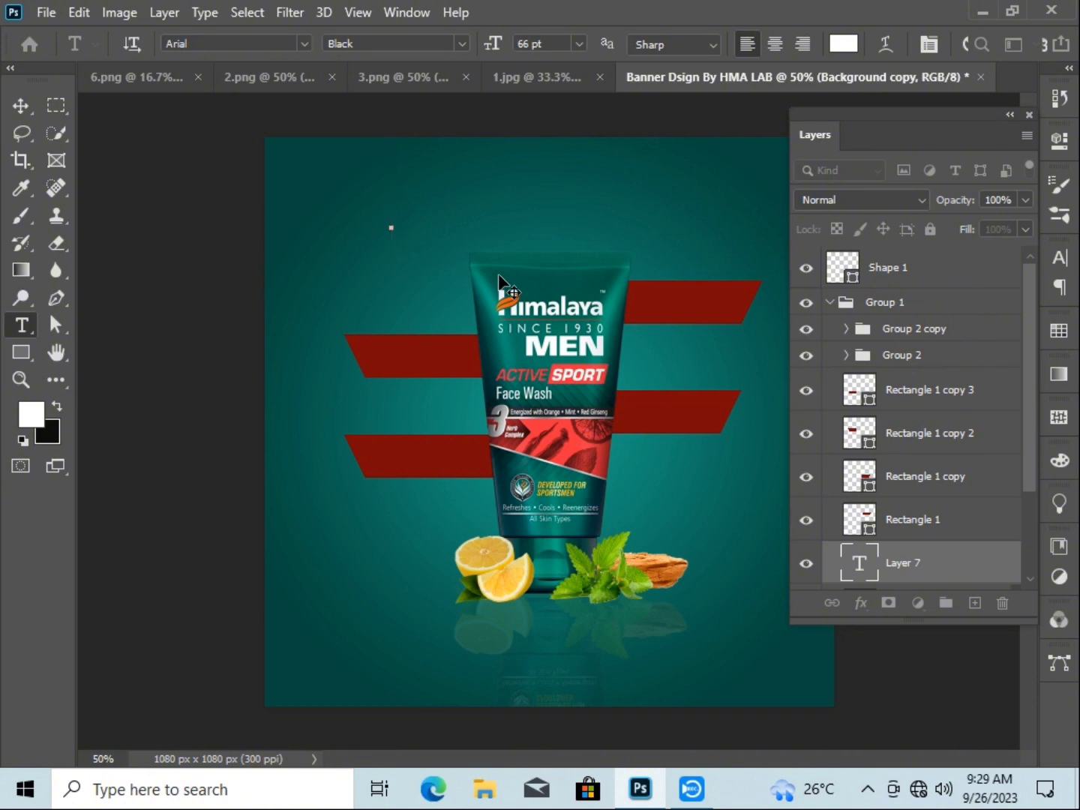
{"action": "type", "text": "Oil an"}
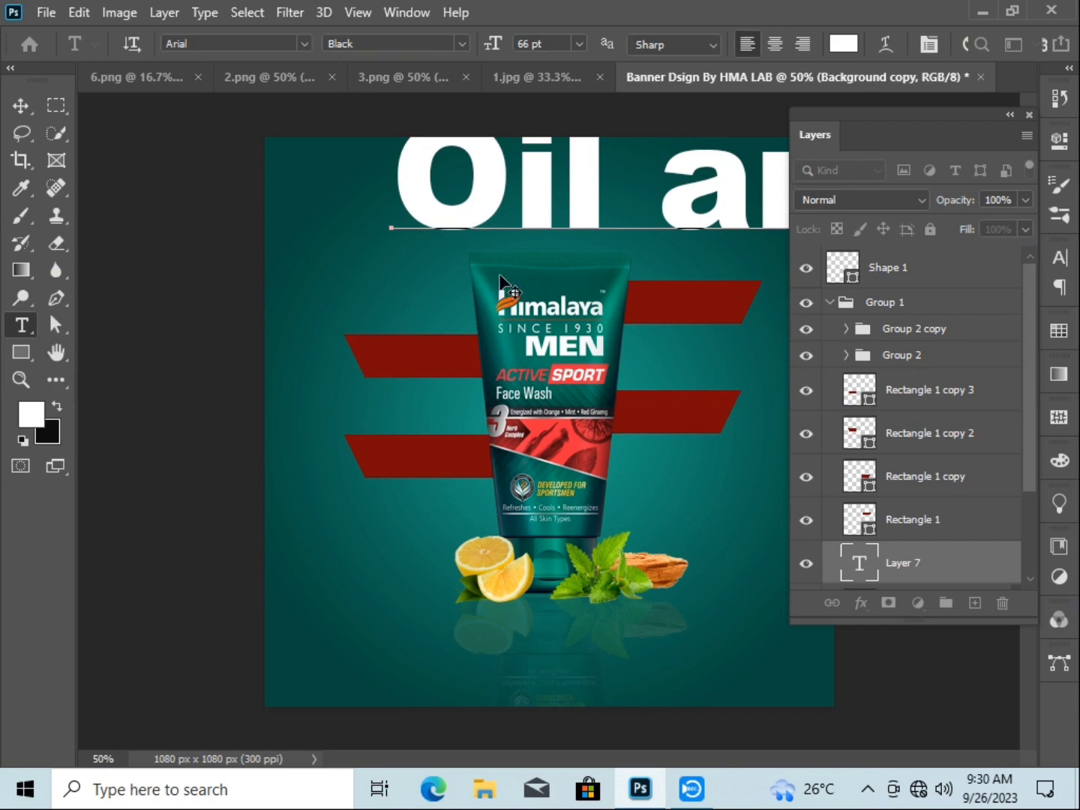
{"action": "key", "text": "ctrl+t"}
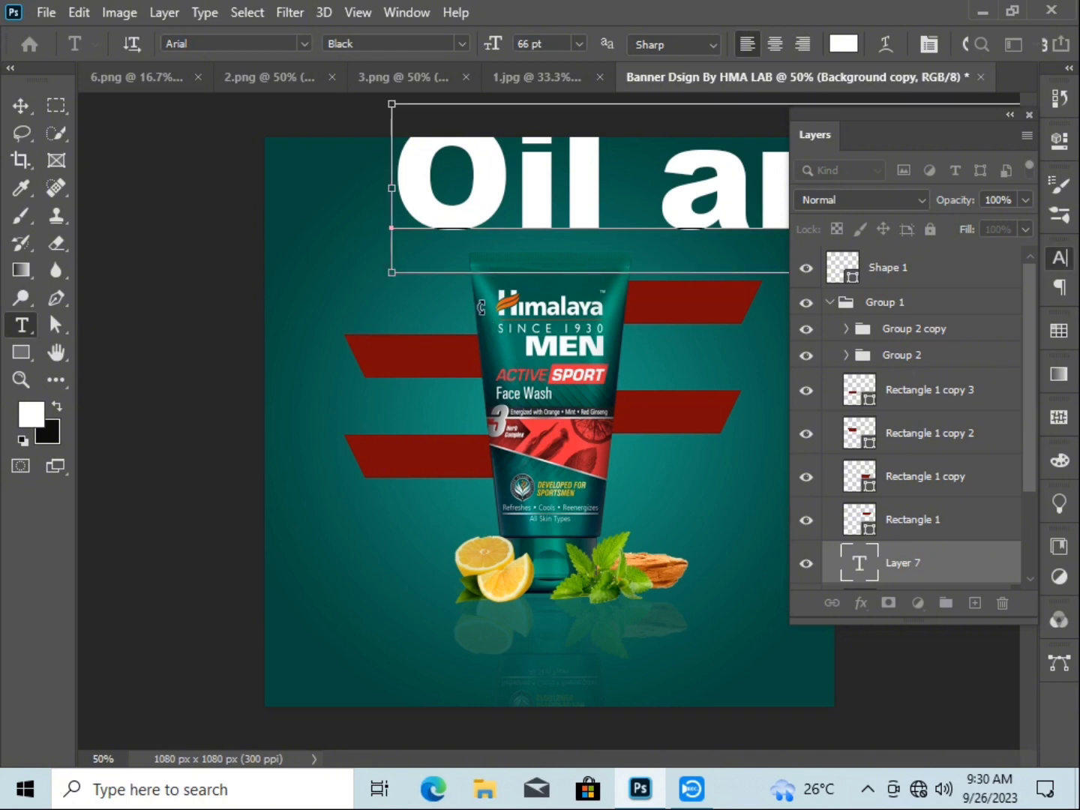
{"action": "scroll", "coordinate": [692, 366], "scroll_direction": "down", "scroll_amount": 6}
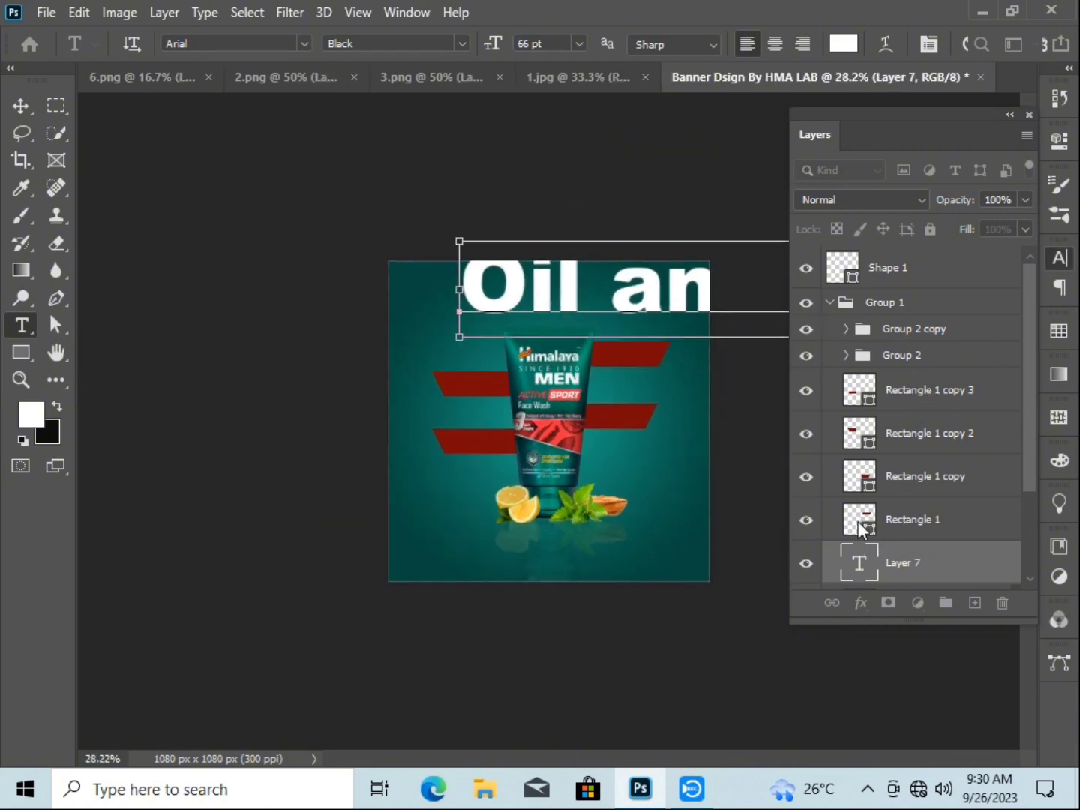
{"action": "left_click_drag", "start_coordinate": [546, 302], "coordinate": [447, 455]}
Reduce the "Oil and Dirt Removeal" text to 10 pt and place it between the two left red bars
{"action": "key", "text": "ctrl+a"}
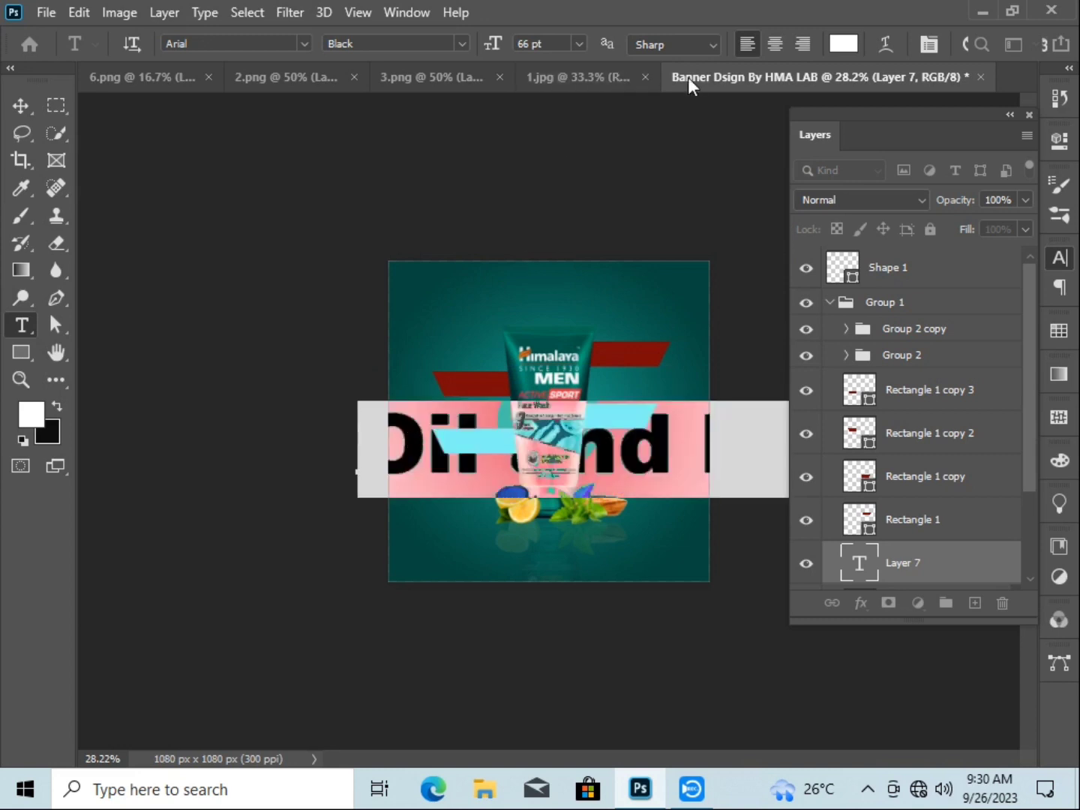
{"action": "left_click", "coordinate": [577, 43]}
{"action": "left_click", "coordinate": [561, 90]}
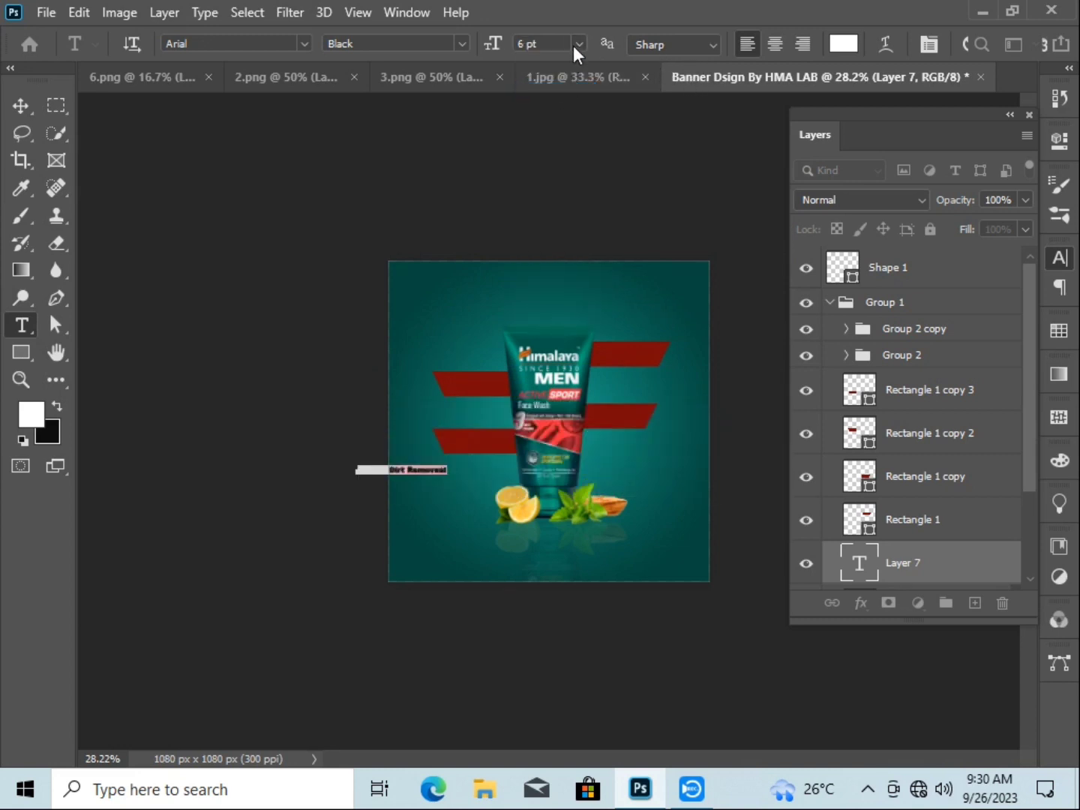
{"action": "left_click", "coordinate": [577, 43]}
{"action": "left_click", "coordinate": [556, 120]}
{"action": "left_click", "coordinate": [578, 43]}
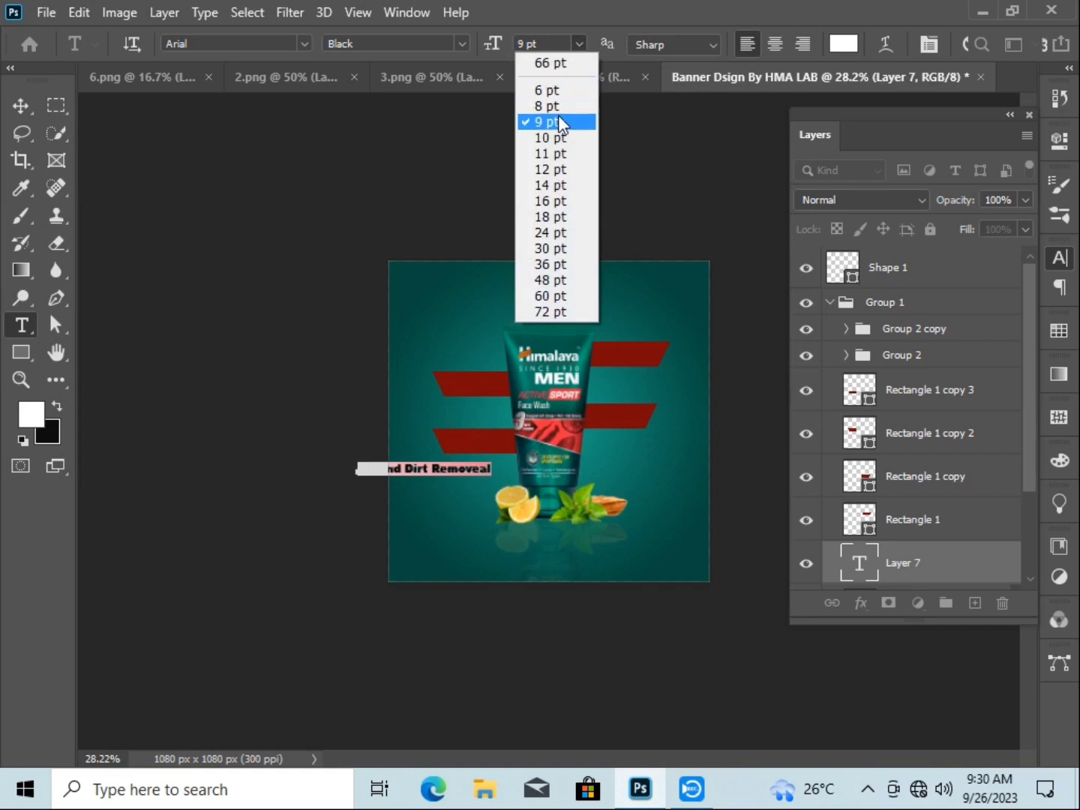
{"action": "left_click", "coordinate": [561, 137]}
{"action": "left_click", "coordinate": [33, 105]}
{"action": "left_click_drag", "start_coordinate": [442, 474], "coordinate": [472, 417]}
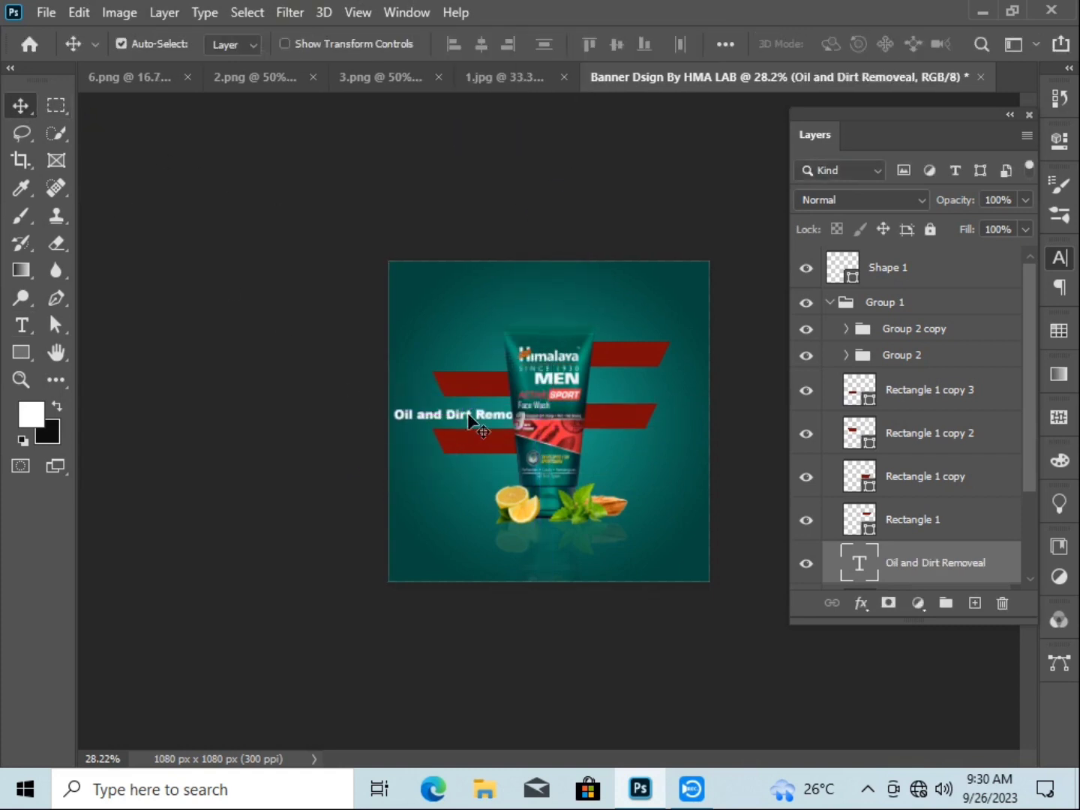
Set the "Oil and Dirt Removeal" text size to 6 pt
{"action": "double_click", "coordinate": [474, 415]}
{"action": "left_click", "coordinate": [578, 44]}
{"action": "left_click", "coordinate": [555, 105]}
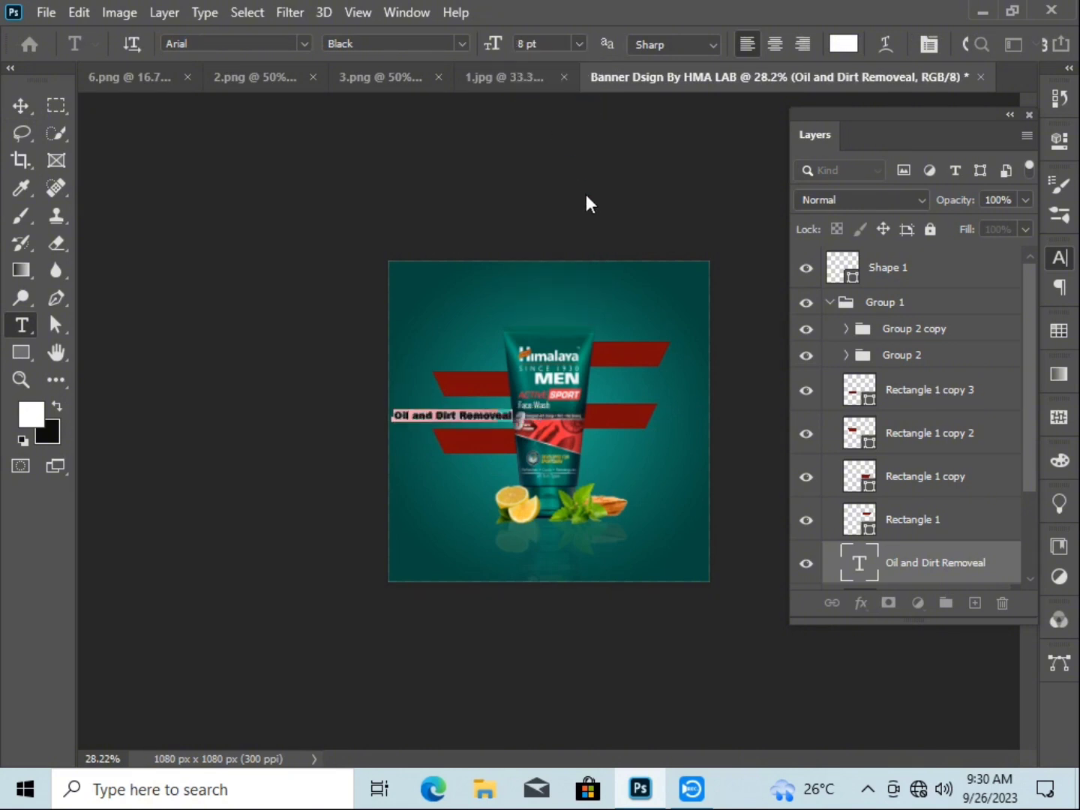
{"action": "key", "text": "ctrl+minus"}
{"action": "key", "text": "ctrl+plus"}
{"action": "key", "text": "ctrl+plus"}
{"action": "scroll", "coordinate": [587, 241], "scroll_direction": "up", "scroll_amount": 1}
{"action": "left_click", "coordinate": [578, 44]}
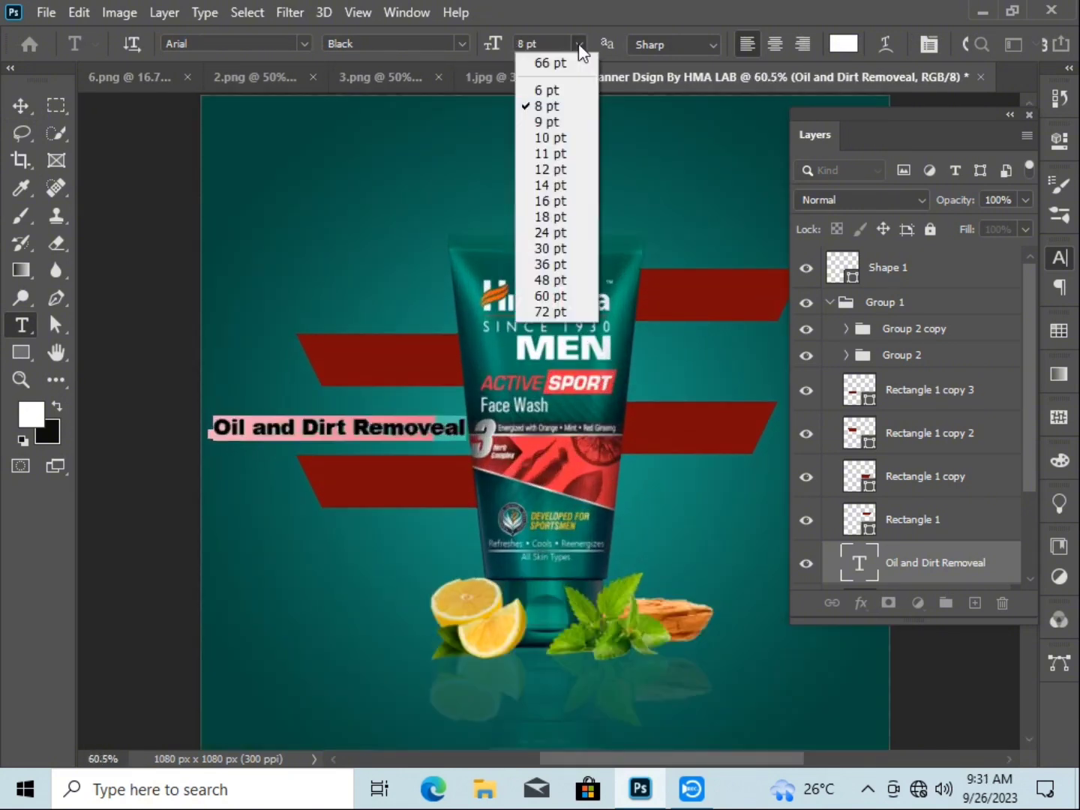
{"action": "left_click", "coordinate": [555, 91]}
Move the text onto the upper left red bar and raise its layer above Rectangle 1 copy 3
{"action": "left_click", "coordinate": [21, 105]}
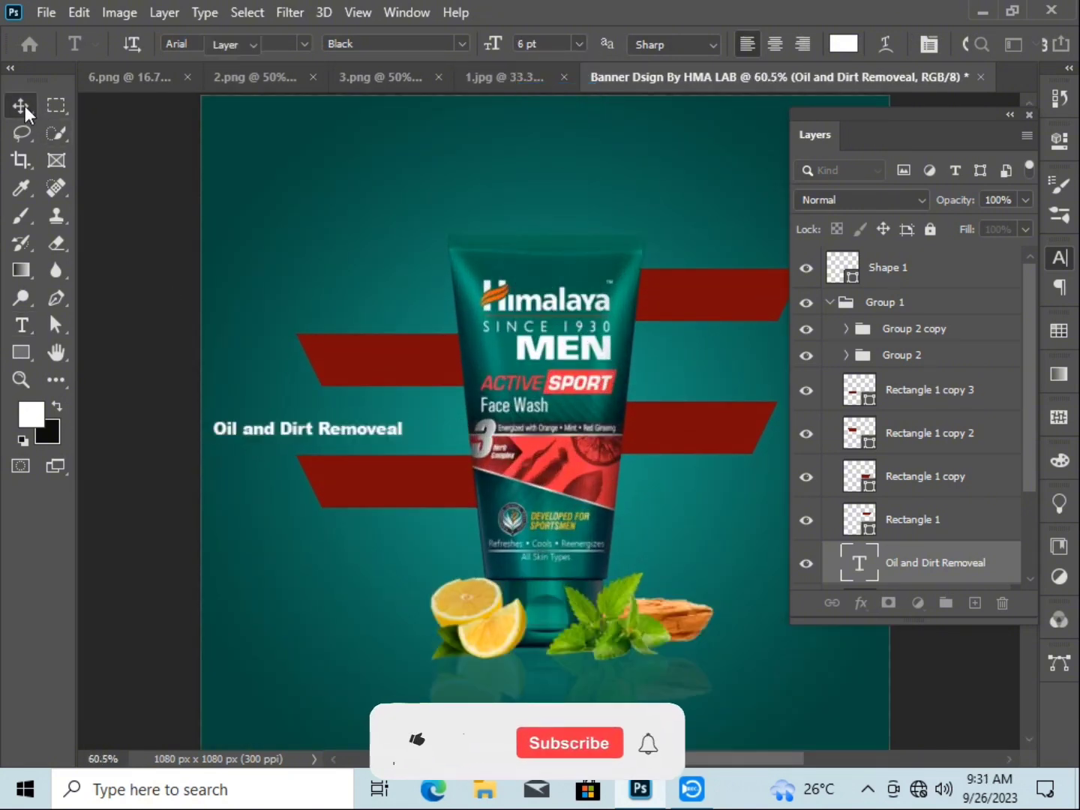
{"action": "left_click_drag", "start_coordinate": [273, 436], "coordinate": [366, 362]}
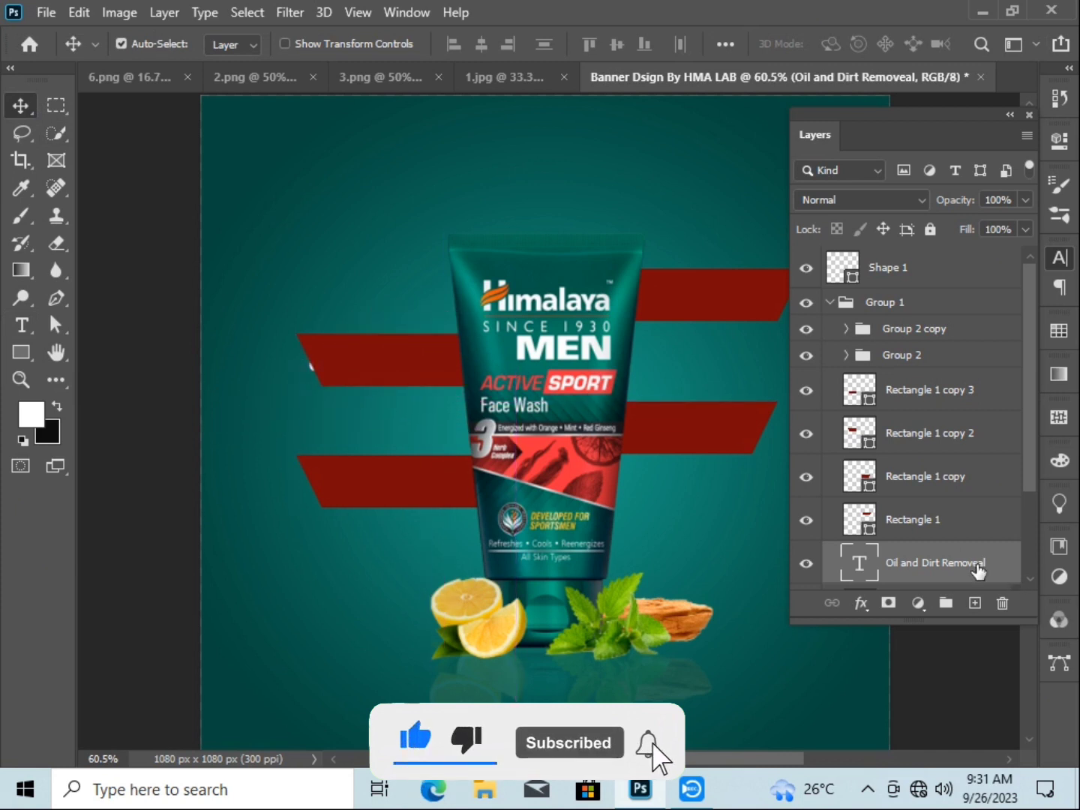
{"action": "left_click_drag", "start_coordinate": [968, 567], "coordinate": [969, 384]}
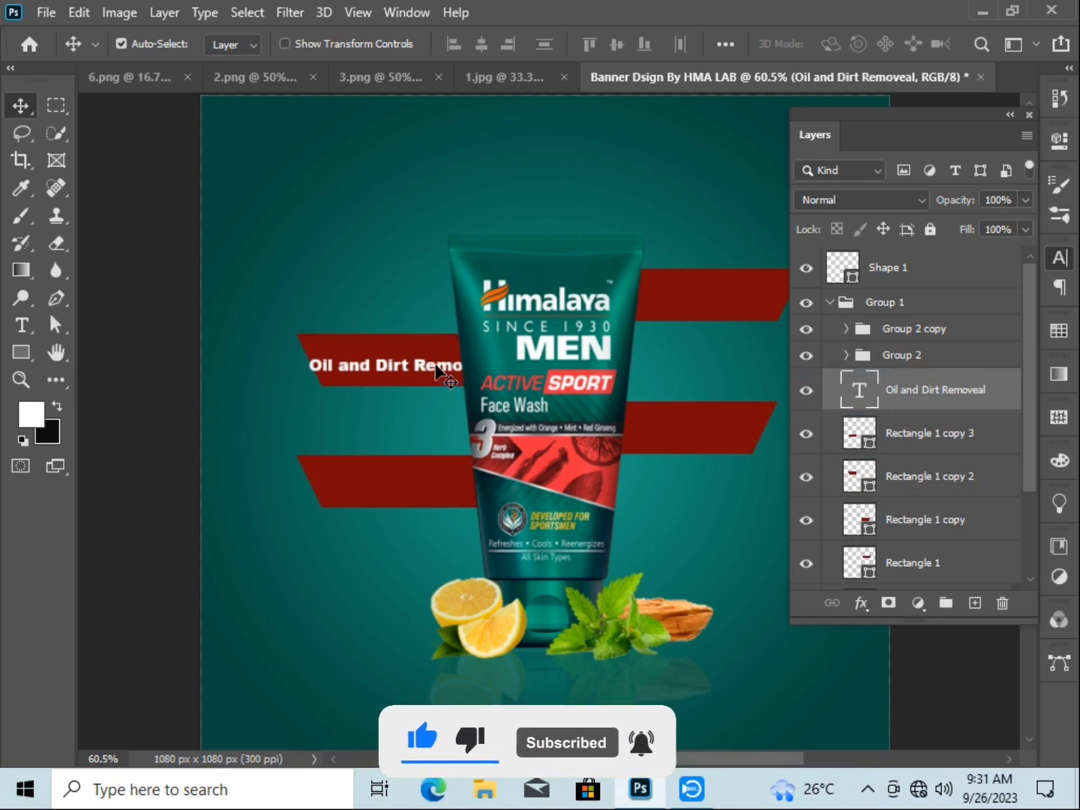
Shift the upper left red bar and its text slightly to the left
{"action": "left_click_drag", "start_coordinate": [437, 368], "coordinate": [400, 379]}
{"action": "left_click", "coordinate": [414, 379]}
{"action": "double_click", "coordinate": [400, 360]}
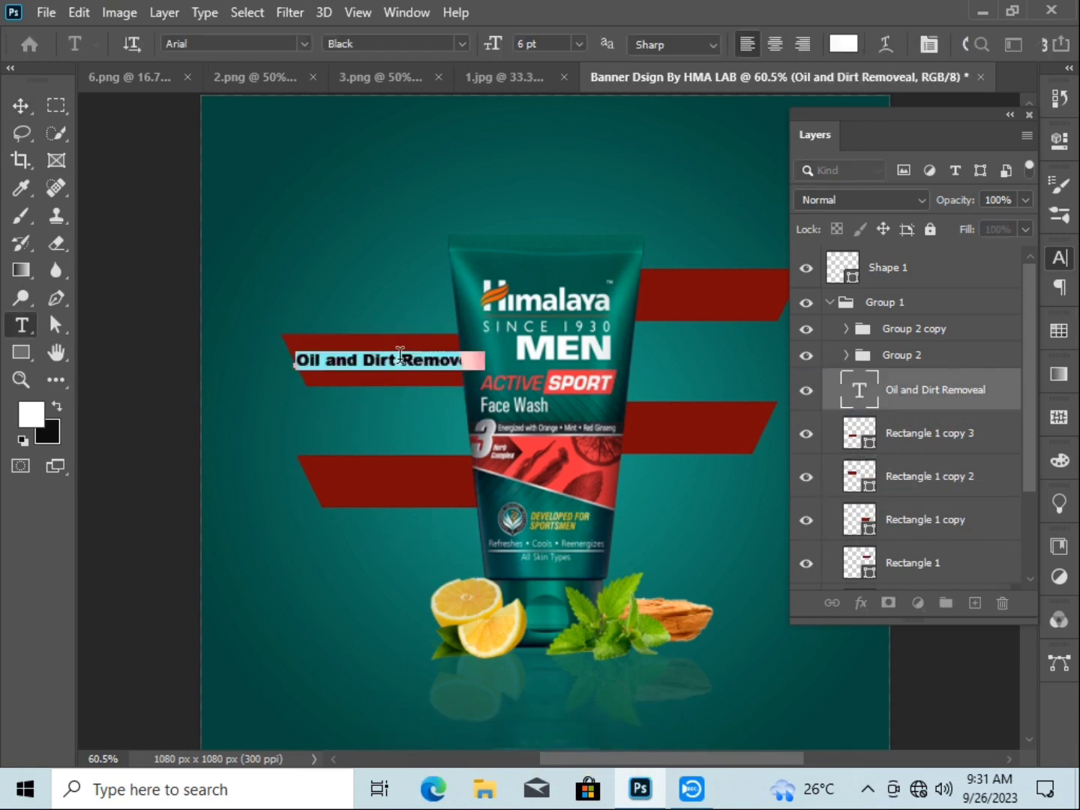
{"action": "left_click", "coordinate": [20, 106]}
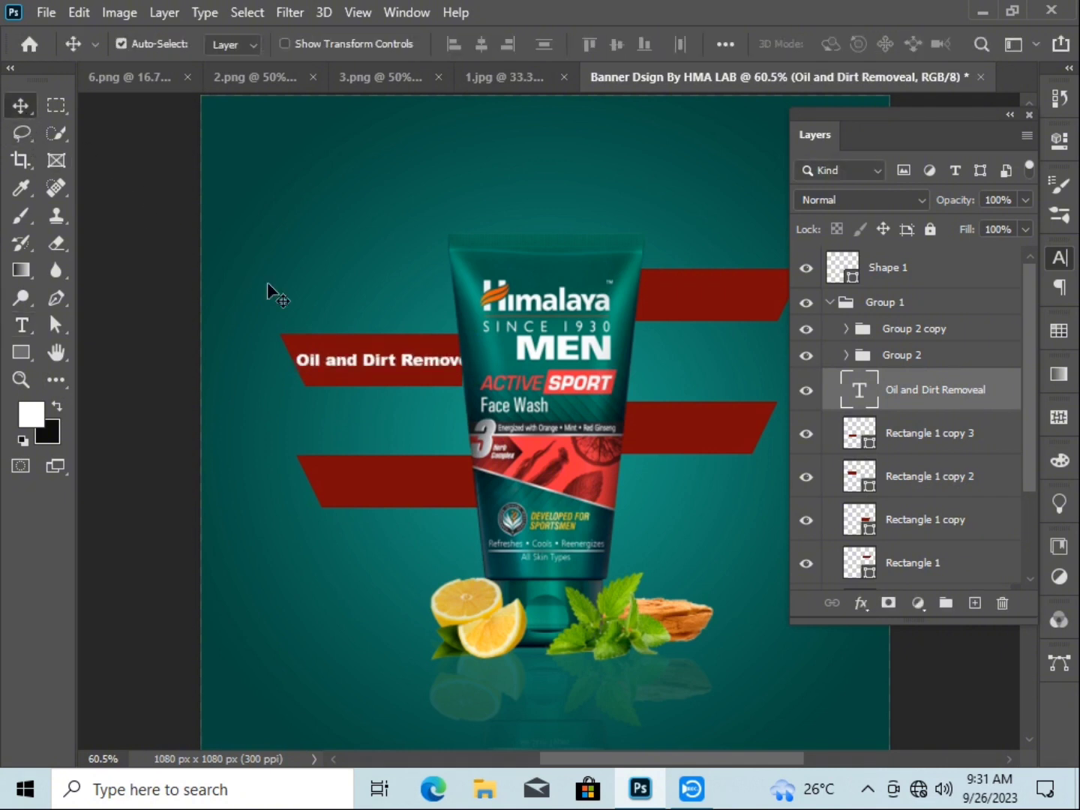
{"action": "left_click_drag", "start_coordinate": [375, 364], "coordinate": [369, 357]}
Stretch the upper left red bar leftward to about 111% width
{"action": "left_click", "coordinate": [397, 377]}
{"action": "key", "text": "ctrl+t"}
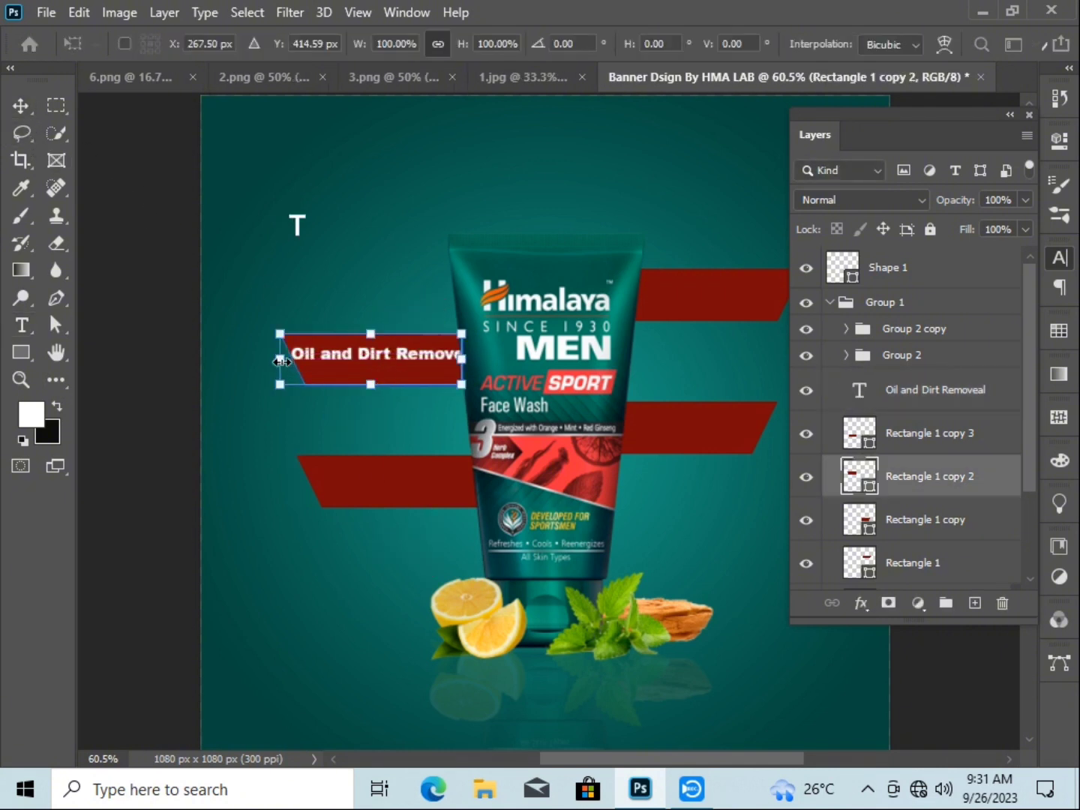
{"action": "left_click_drag", "start_coordinate": [280, 361], "coordinate": [260, 363]}
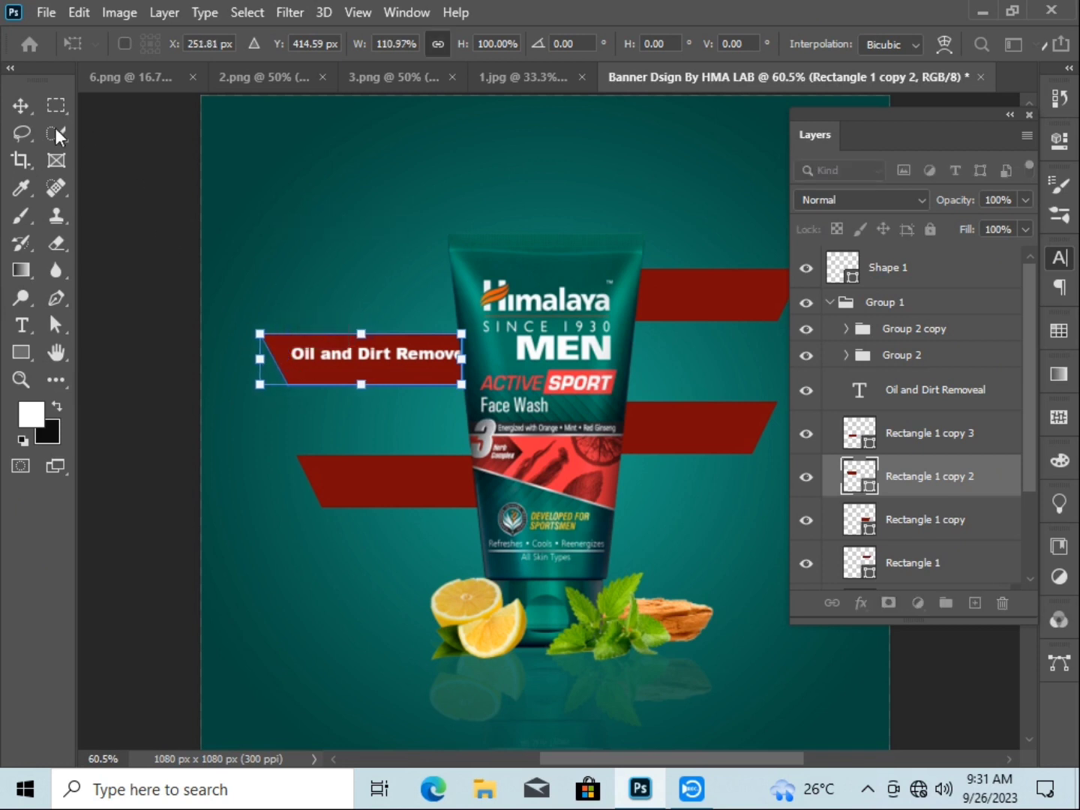
{"action": "key", "text": "Return"}
Move the "Oil and Dirt Removeal" text farther left and extend its red bar leftward to about 115% width
{"action": "mouse_move", "coordinate": [411, 361]}
{"action": "left_mouse_down"}
{"action": "mouse_move", "coordinate": [398, 355]}
{"action": "mouse_move", "coordinate": [395, 368]}
{"action": "left_mouse_up"}
{"action": "left_click", "coordinate": [386, 376]}
{"action": "key", "text": "ctrl"}
{"action": "left_click_drag", "start_coordinate": [266, 362], "coordinate": [231, 360]}
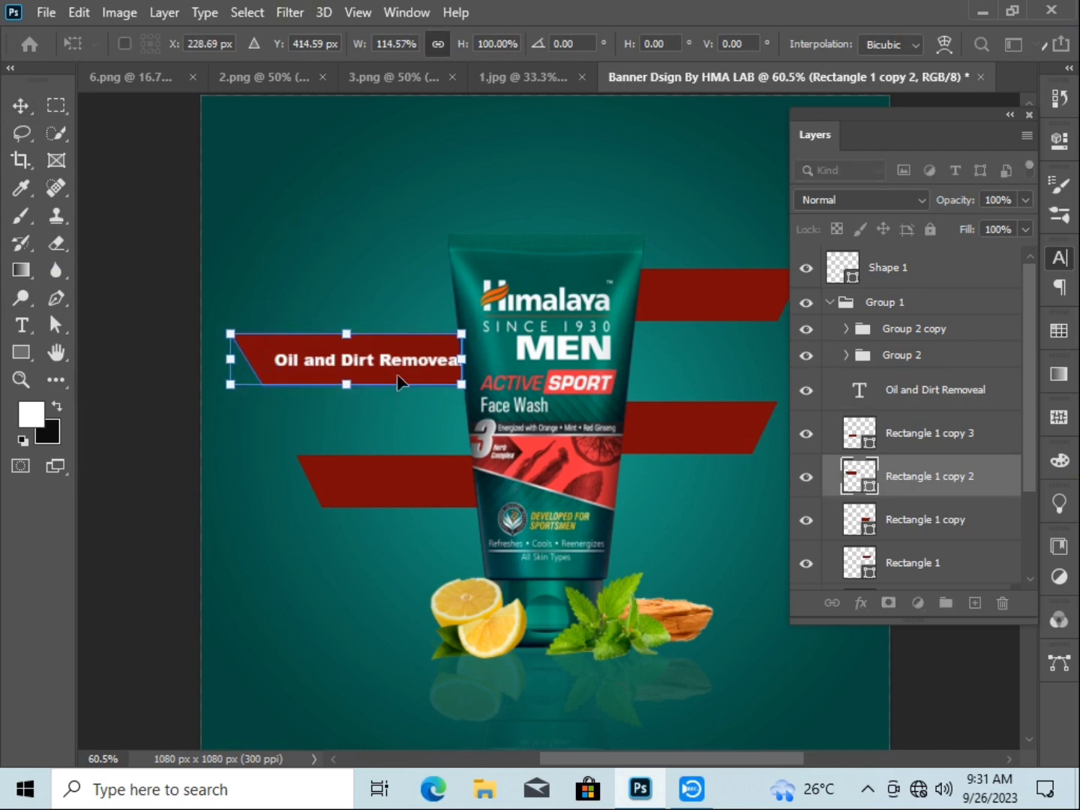
Apply the bar's transformation and duplicate the "Oil and Dirt Removeal" text onto the lower left red bar
{"action": "left_click_drag", "start_coordinate": [401, 366], "coordinate": [357, 465]}
{"action": "key", "text": "Return"}
{"action": "left_click", "coordinate": [361, 272]}
{"action": "left_click", "coordinate": [406, 368]}
{"action": "left_click", "coordinate": [409, 304]}
{"action": "key", "text": "ctrl+t"}
{"action": "left_click", "coordinate": [25, 101]}
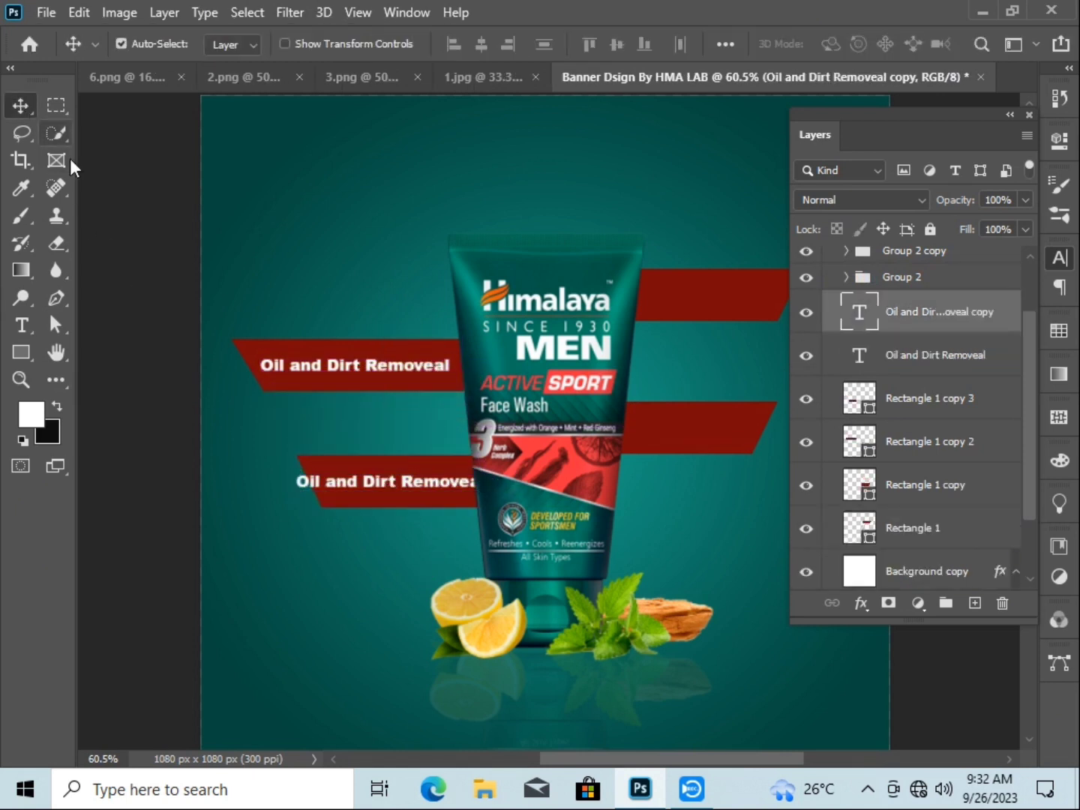
Stretch the lower left red bar leftward to about 129% width and apply the transformation
{"action": "left_click", "coordinate": [376, 472]}
{"action": "key", "text": "ctrl+t"}
{"action": "left_click_drag", "start_coordinate": [294, 481], "coordinate": [241, 484]}
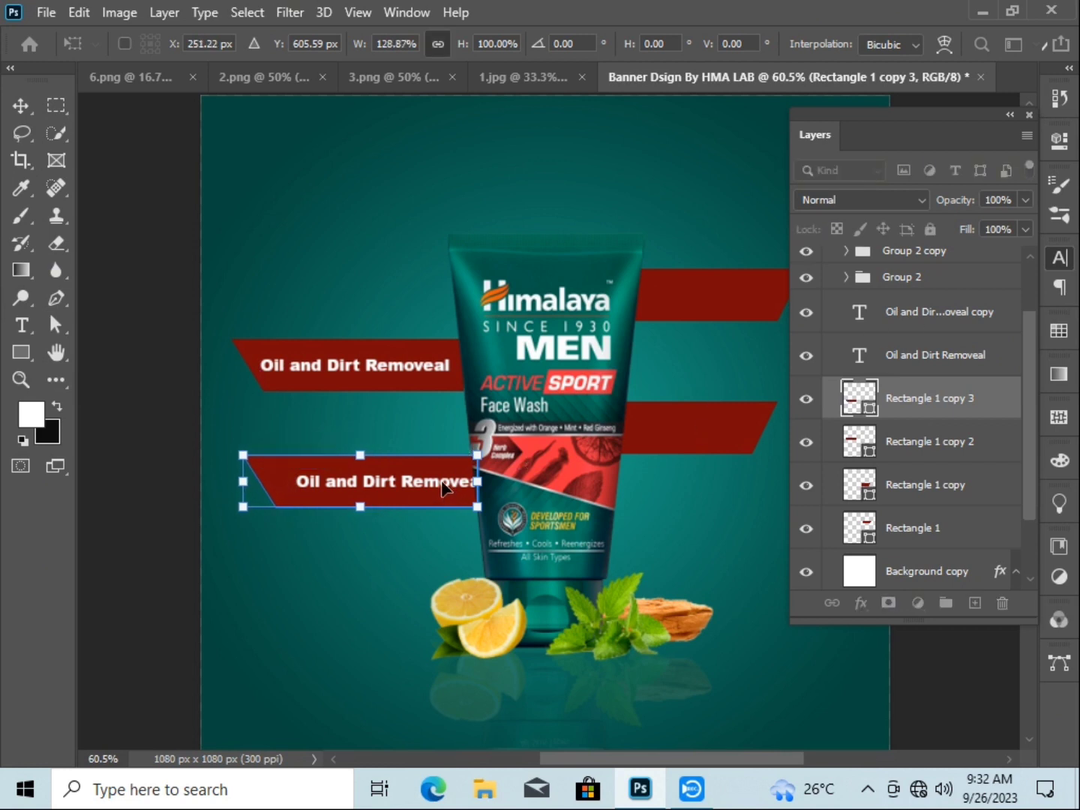
{"action": "key", "text": "Return"}
Replace the copied text on the lower left red bar with "Sweet Elimination"
{"action": "left_click", "coordinate": [393, 490]}
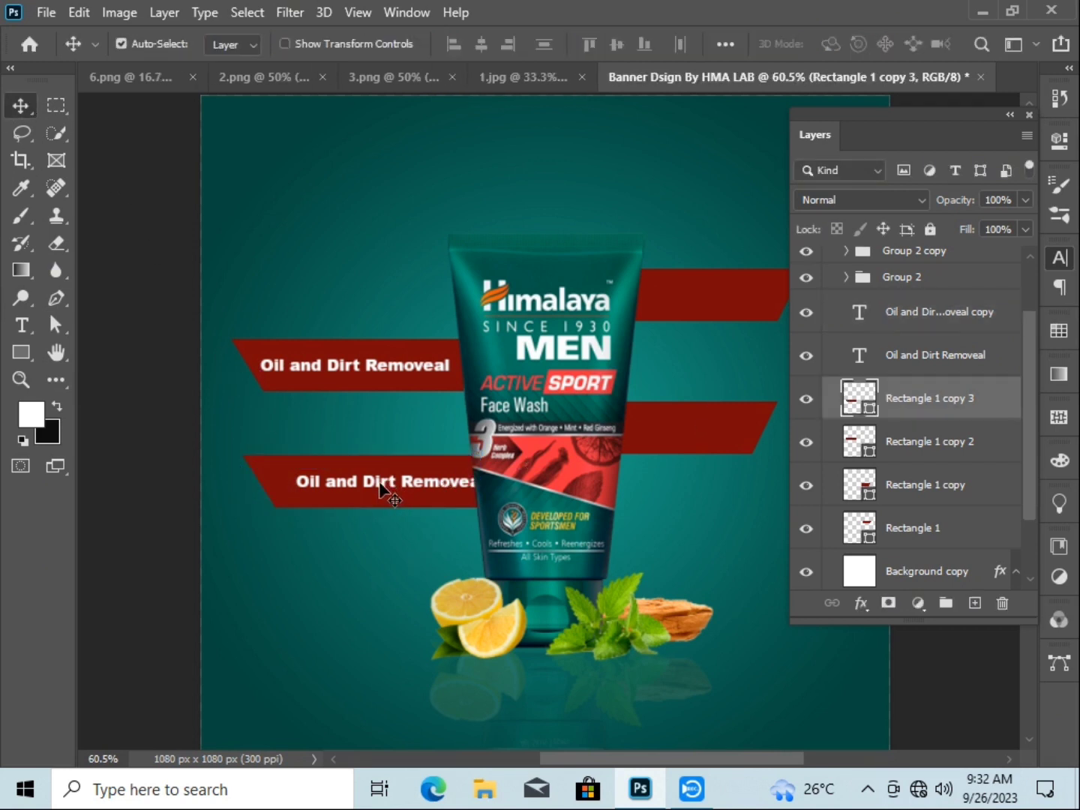
{"action": "double_click", "coordinate": [387, 486]}
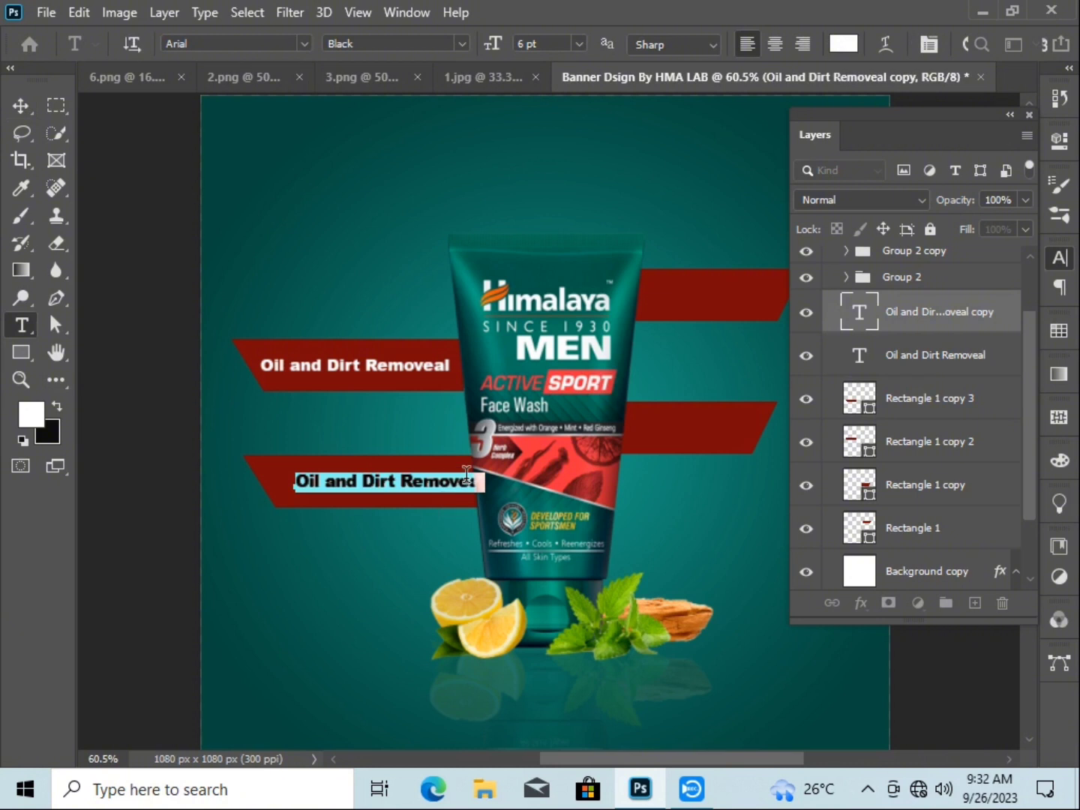
{"action": "type", "text": "Sweet elimination"}
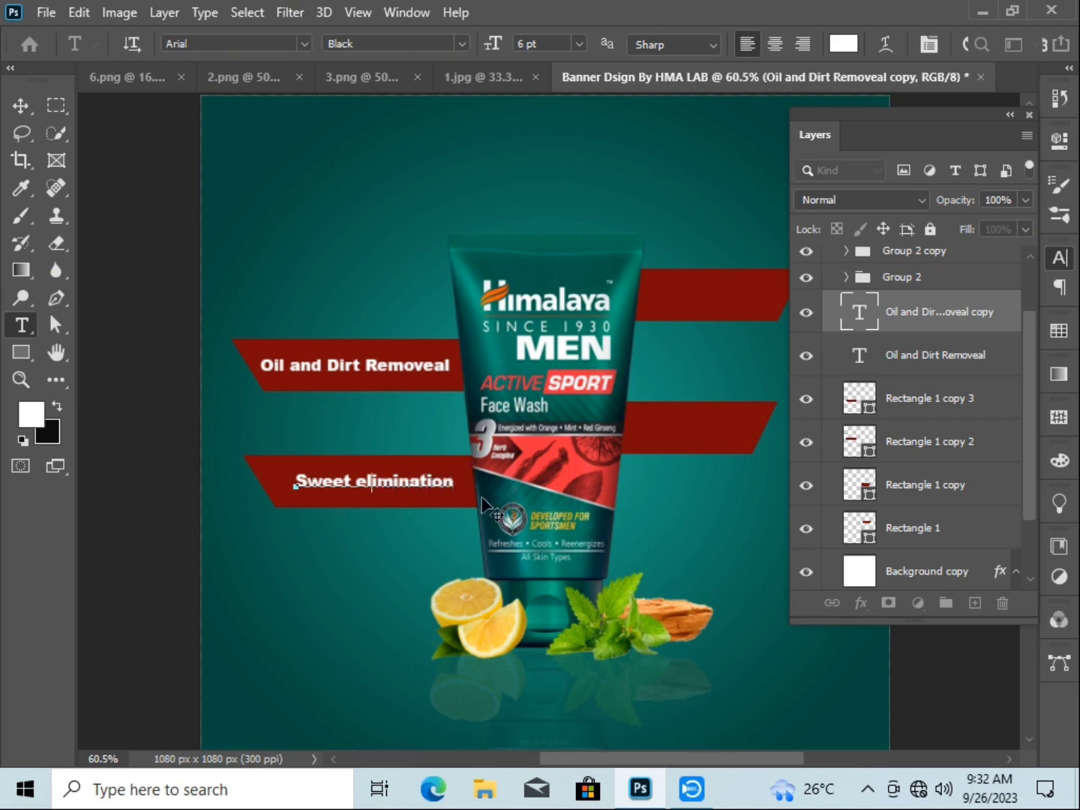
{"action": "key", "text": "Delete"}
{"action": "type", "text": "E"}
{"action": "left_click", "coordinate": [22, 105]}
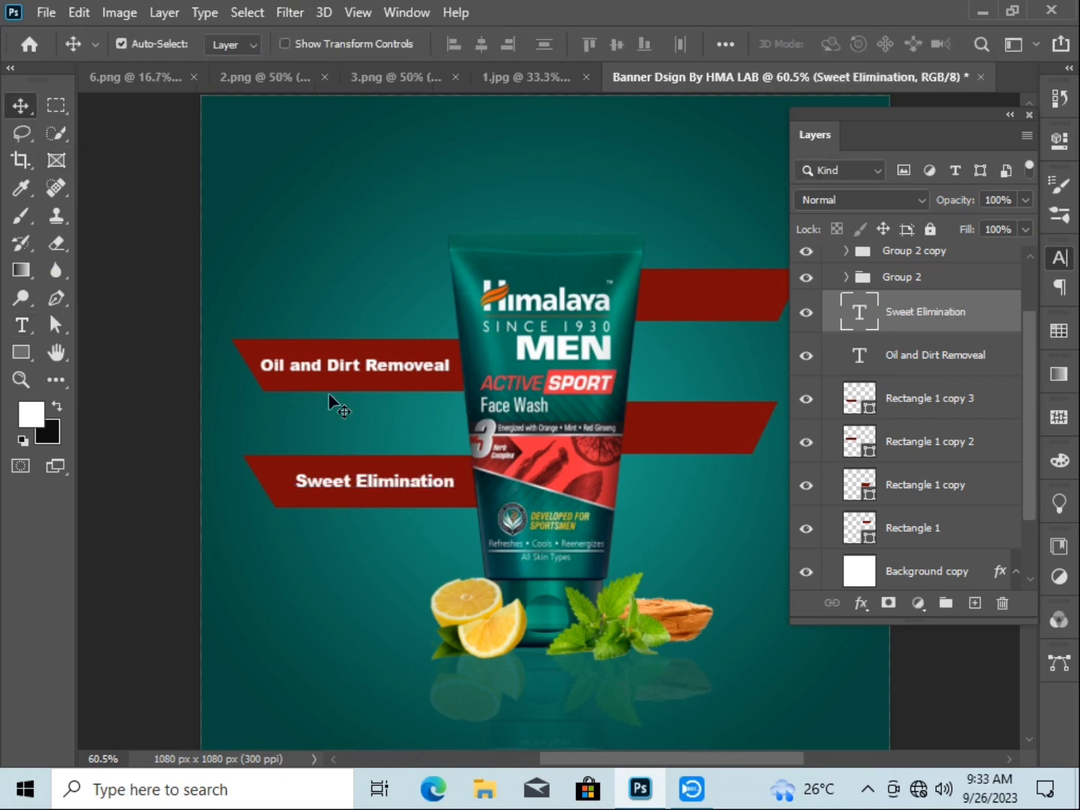
Duplicate the "Sweet Elimination" text onto the upper right red bar
{"action": "double_click", "coordinate": [374, 486]}
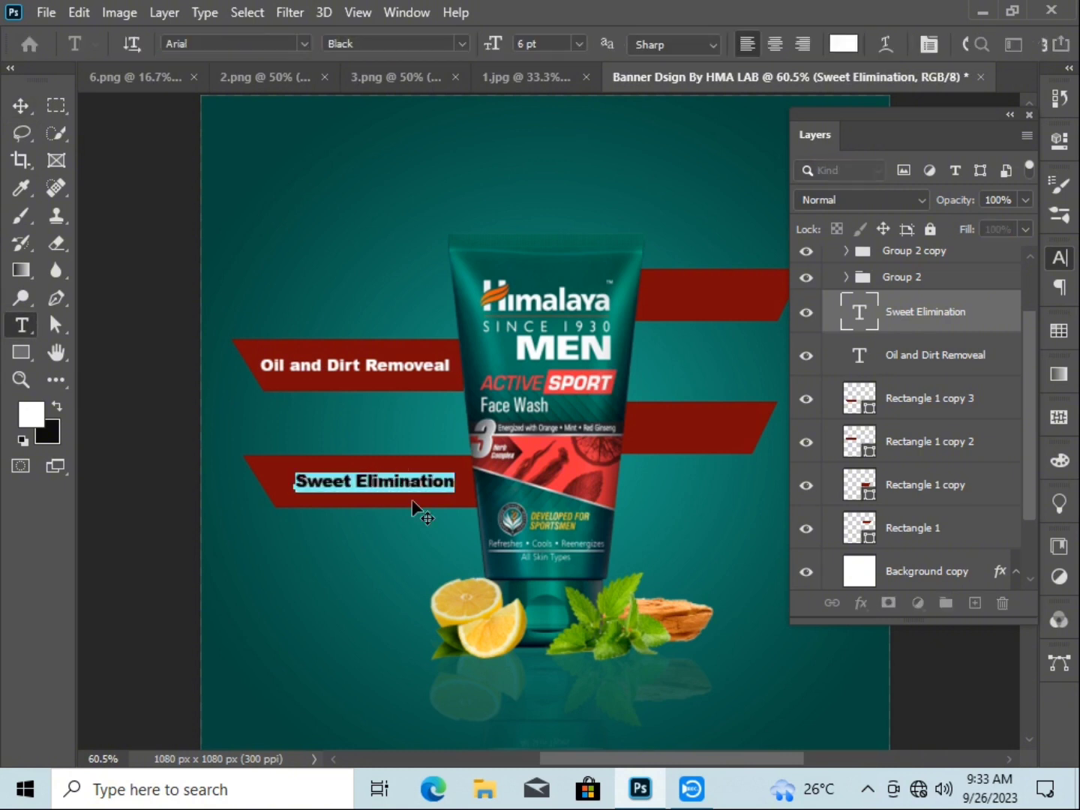
{"action": "left_click", "coordinate": [21, 104]}
{"action": "left_click_drag", "start_coordinate": [429, 489], "coordinate": [766, 297]}
{"action": "left_click_drag", "start_coordinate": [835, 698], "coordinate": [763, 705]}
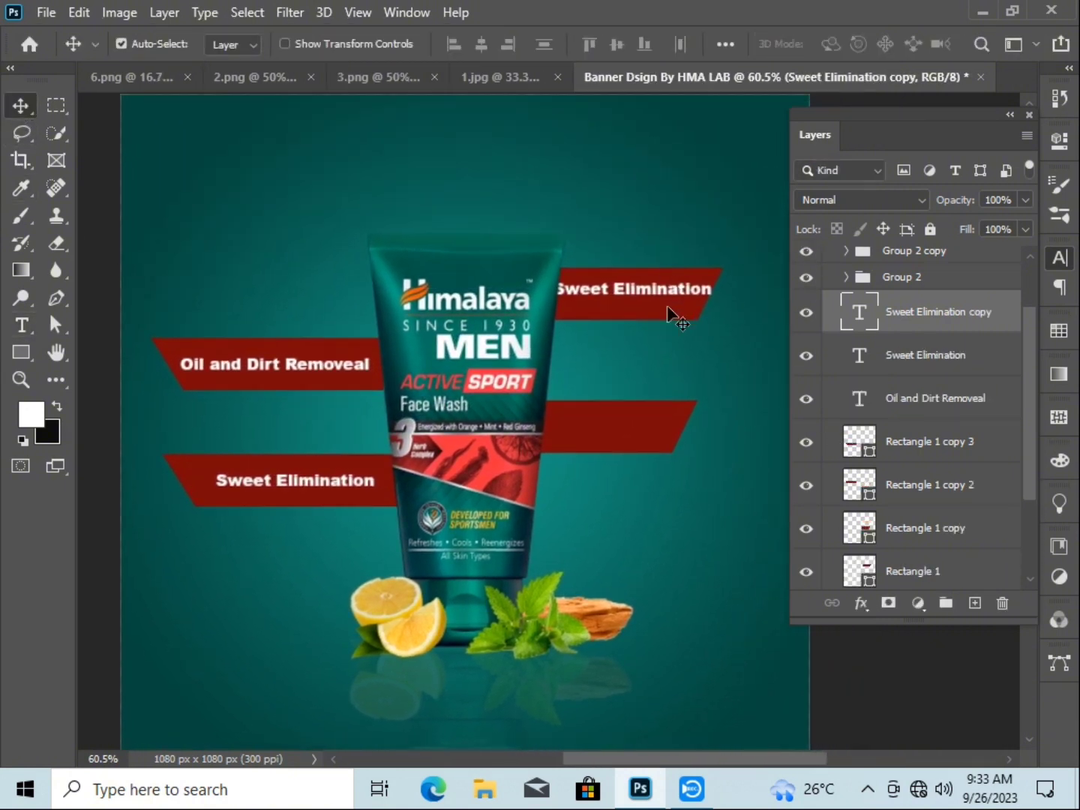
Stretch the upper right red bar rightward and position the copied text inside it
{"action": "left_click", "coordinate": [667, 311]}
{"action": "key", "text": "ctrl+t"}
{"action": "left_click_drag", "start_coordinate": [724, 294], "coordinate": [768, 294]}
{"action": "mouse_move", "coordinate": [670, 300]}
{"action": "left_mouse_down"}
{"action": "mouse_move", "coordinate": [681, 296]}
{"action": "mouse_move", "coordinate": [653, 295]}
{"action": "left_mouse_up"}
{"action": "key", "text": "Return"}
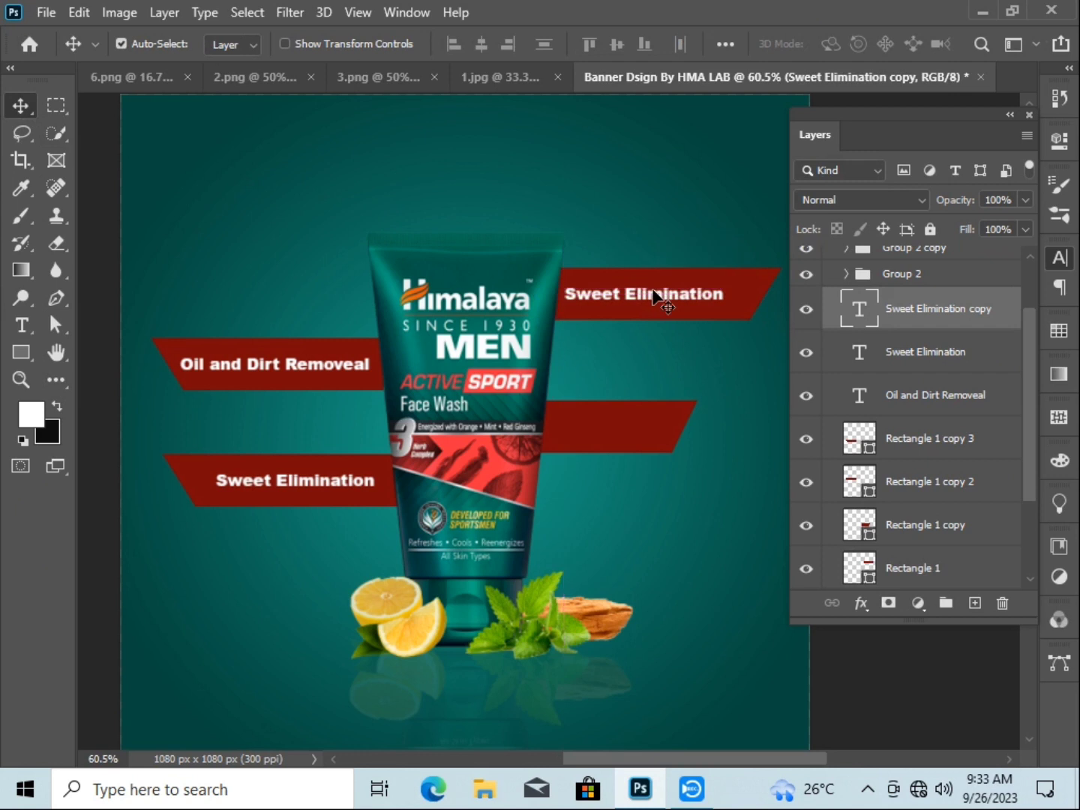
Replace the upper right bar's text with "Rich Woody Fragrance" and nudge it slightly into place
{"action": "double_click", "coordinate": [651, 295]}
{"action": "type", "text": "ri"}
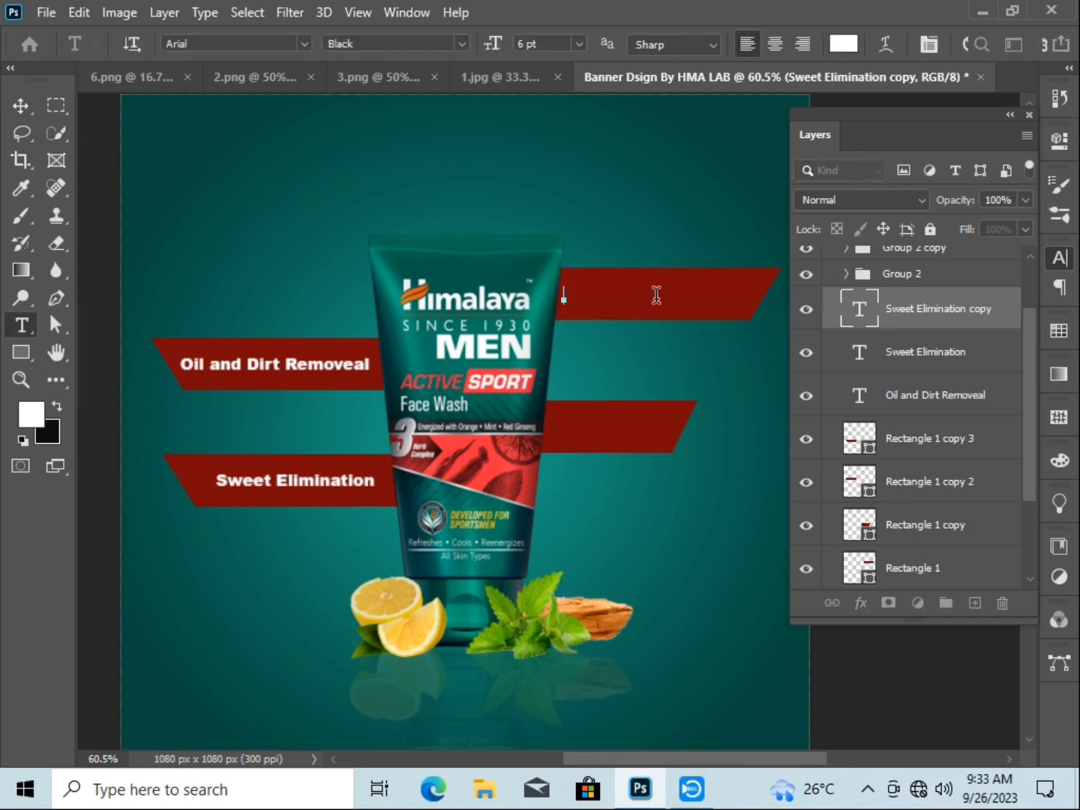
{"action": "type", "text": "ich Woody Fragr"}
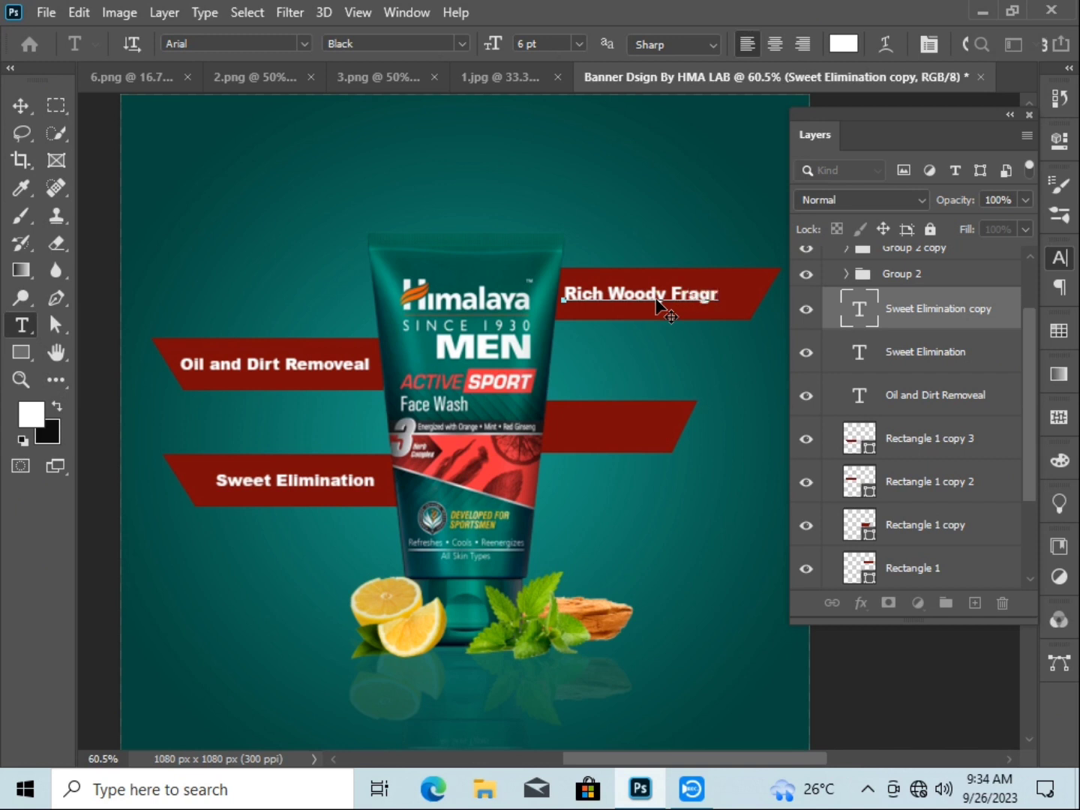
{"action": "type", "text": "ance"}
{"action": "left_click", "coordinate": [21, 106]}
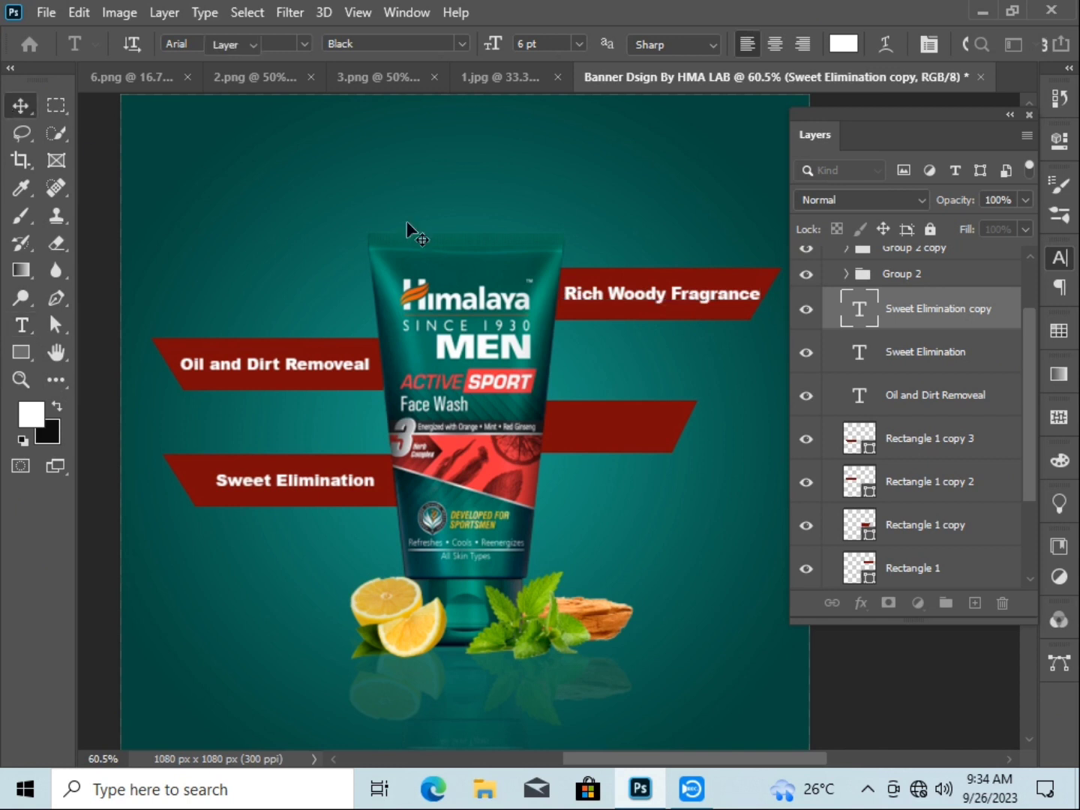
{"action": "double_click", "coordinate": [631, 293]}
{"action": "left_click", "coordinate": [21, 107]}
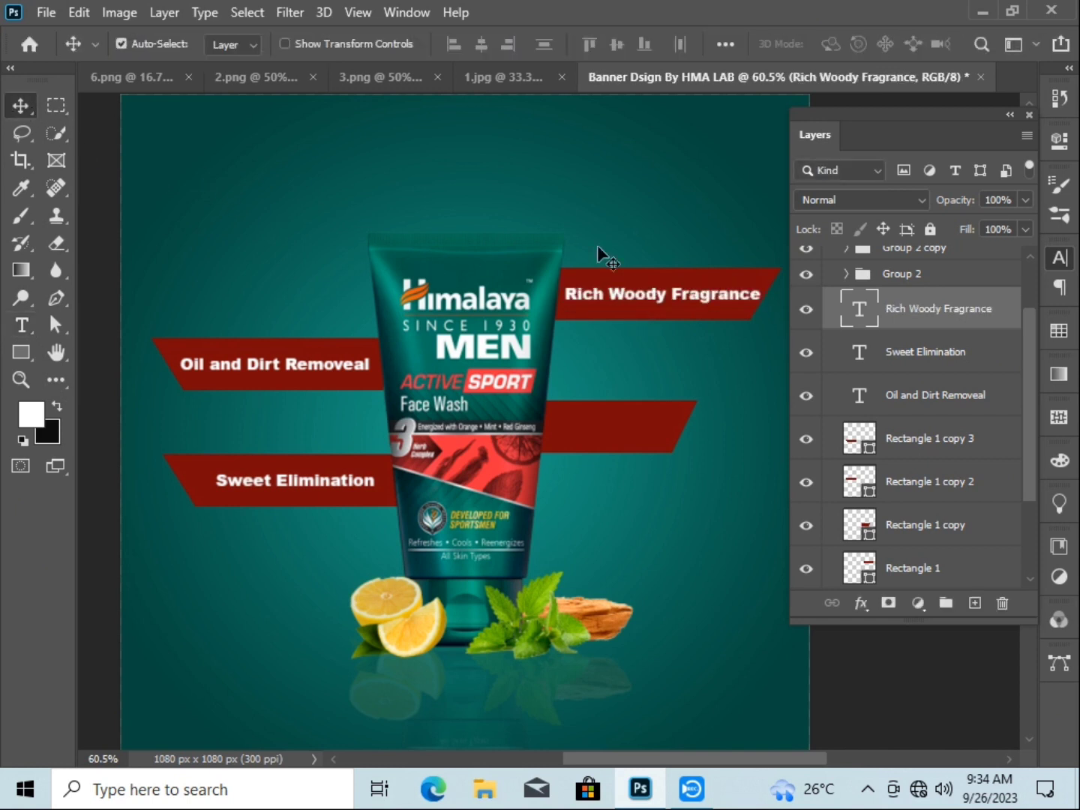
{"action": "left_click_drag", "start_coordinate": [667, 298], "coordinate": [665, 296]}
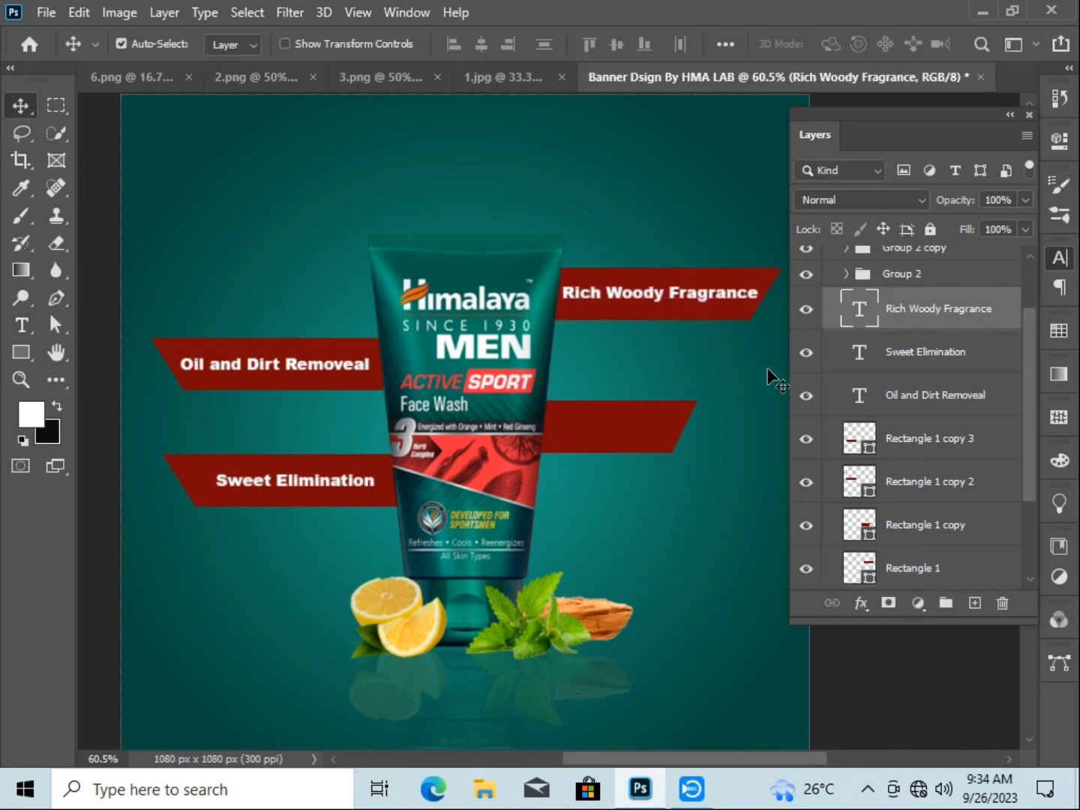
Duplicate the "Rich Woody Fragrance" text onto the lower right red bar
{"action": "left_click", "coordinate": [686, 308]}
{"action": "double_click", "coordinate": [683, 298]}
{"action": "left_click", "coordinate": [23, 106]}
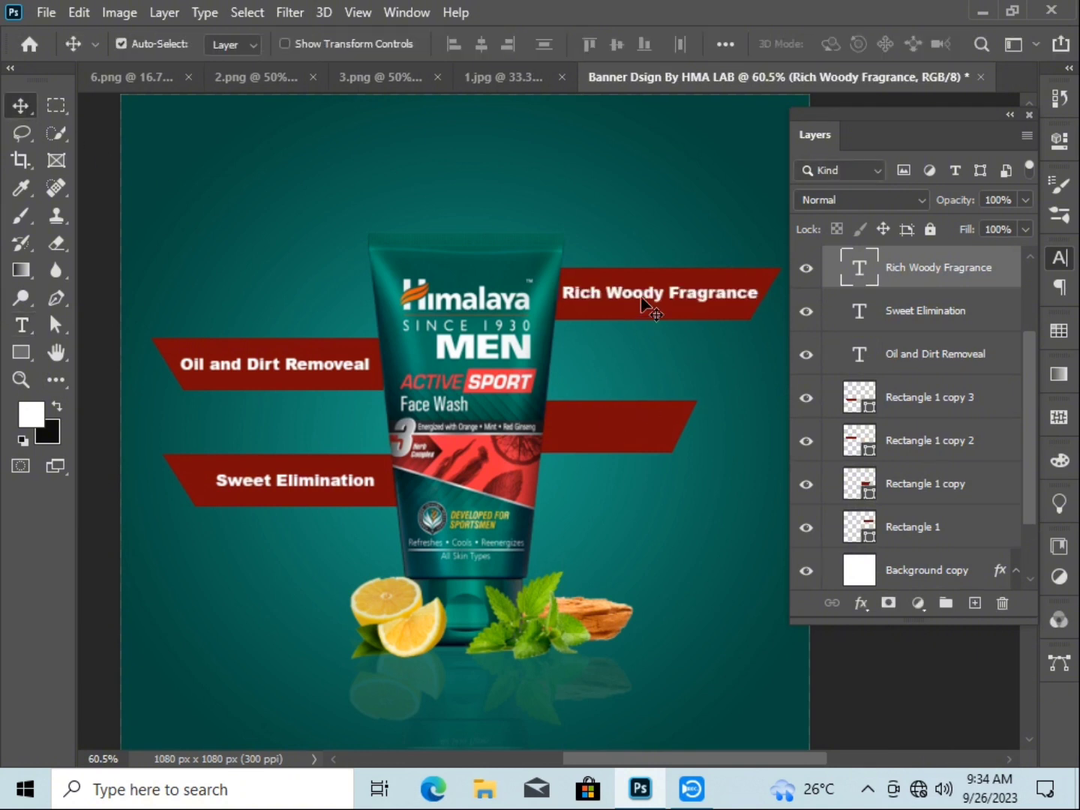
{"action": "left_click_drag", "start_coordinate": [646, 301], "coordinate": [767, 426]}
Stretch the lower right red bar rightward and open its copied text for editing
{"action": "left_click", "coordinate": [678, 438]}
{"action": "key", "text": "ctrl+t"}
{"action": "key", "text": "Return"}
{"action": "left_click", "coordinate": [627, 429]}
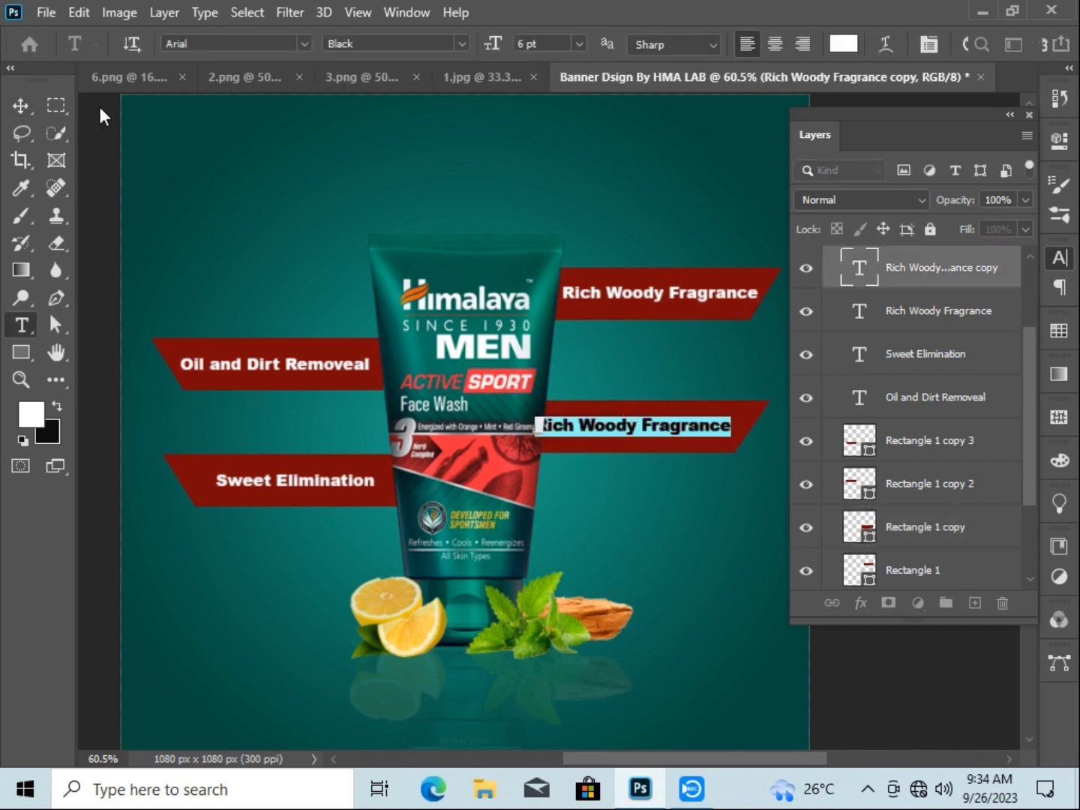
Shift the lower right red bar's text into place and replace it with "Triple herb complex" on two staggered lines
{"action": "left_click", "coordinate": [21, 105]}
{"action": "left_click_drag", "start_coordinate": [622, 435], "coordinate": [624, 423]}
{"action": "key", "text": "t"}
{"action": "triple_click", "coordinate": [681, 421]}
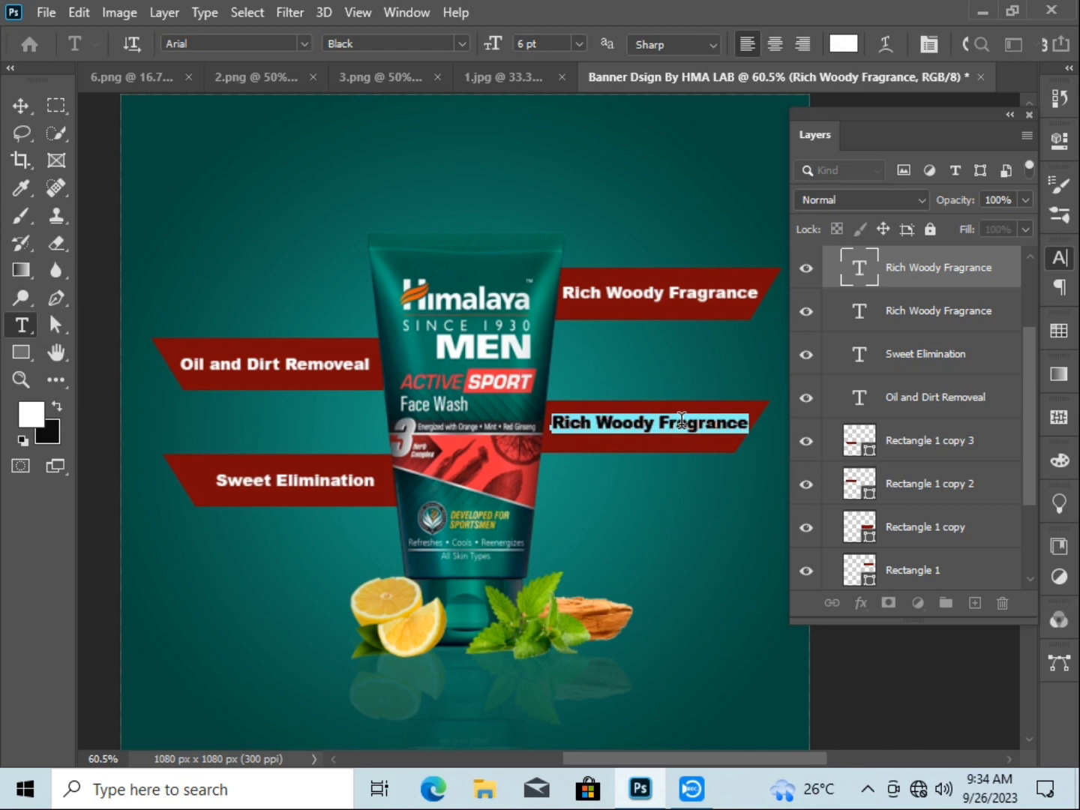
{"action": "type", "text": "Tri"}
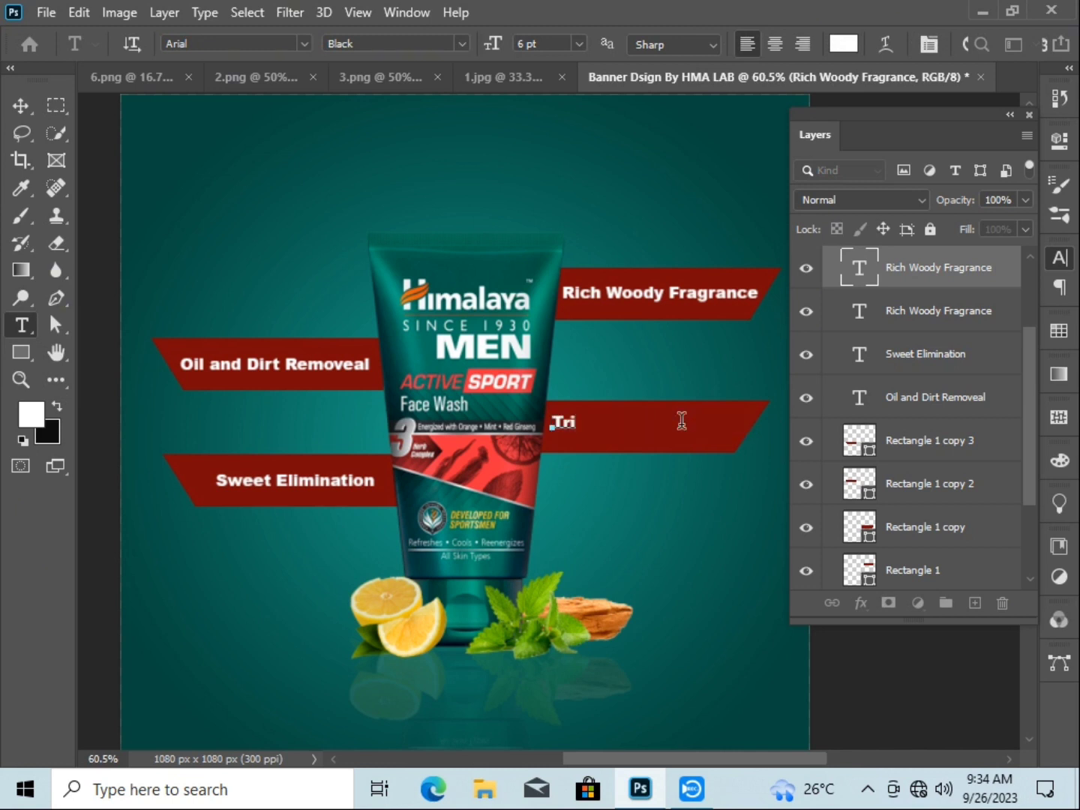
{"action": "type", "text": "ple he"}
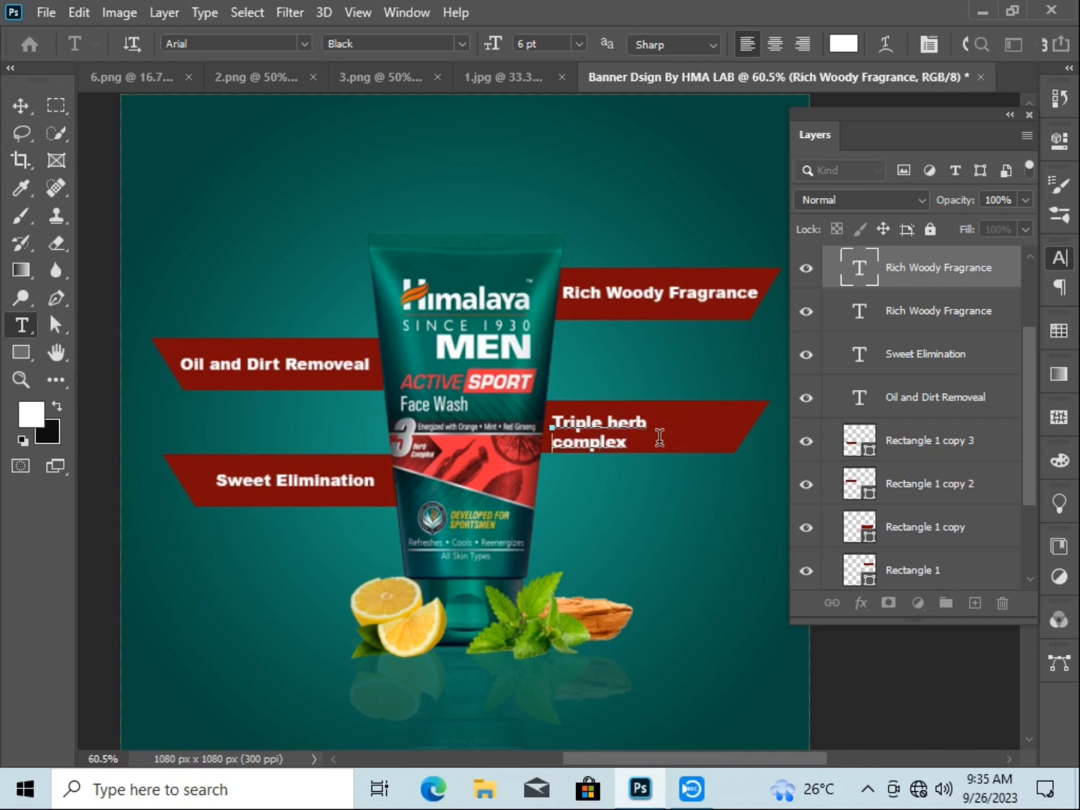
{"action": "left_click", "coordinate": [21, 105]}
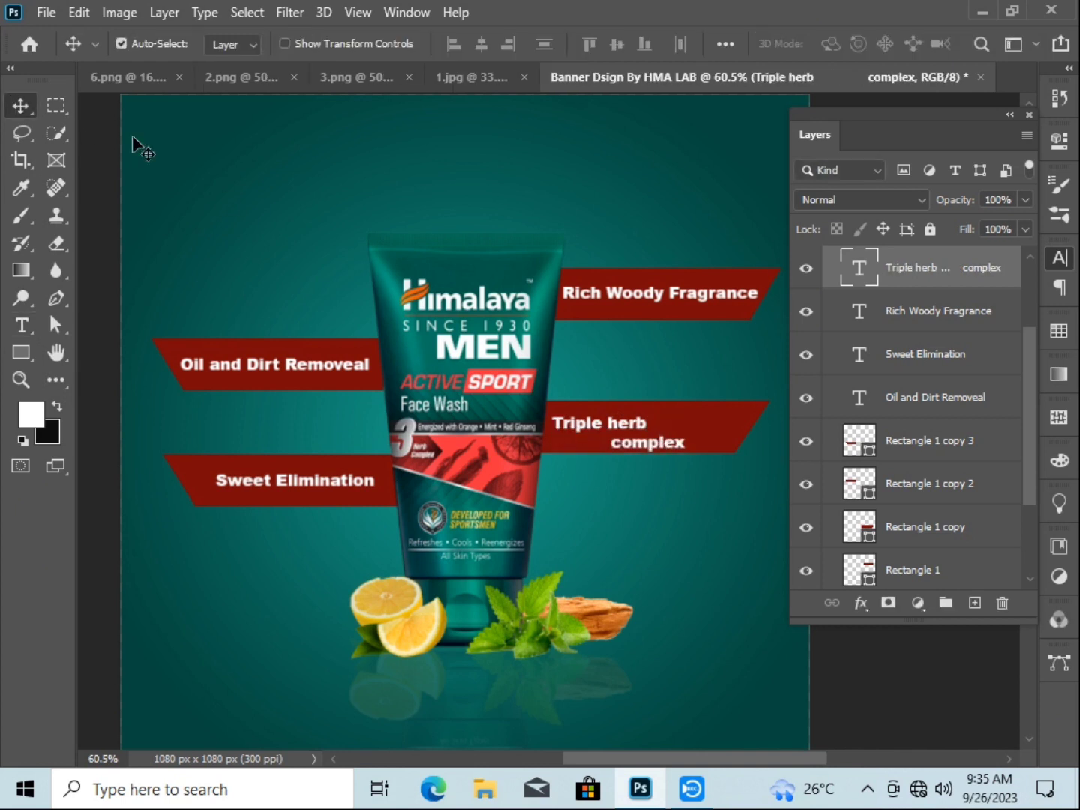
Move the Layers panel clear of the banner's upper right corner and duplicate the "Triple herb complex" text there
{"action": "left_click", "coordinate": [1010, 114]}
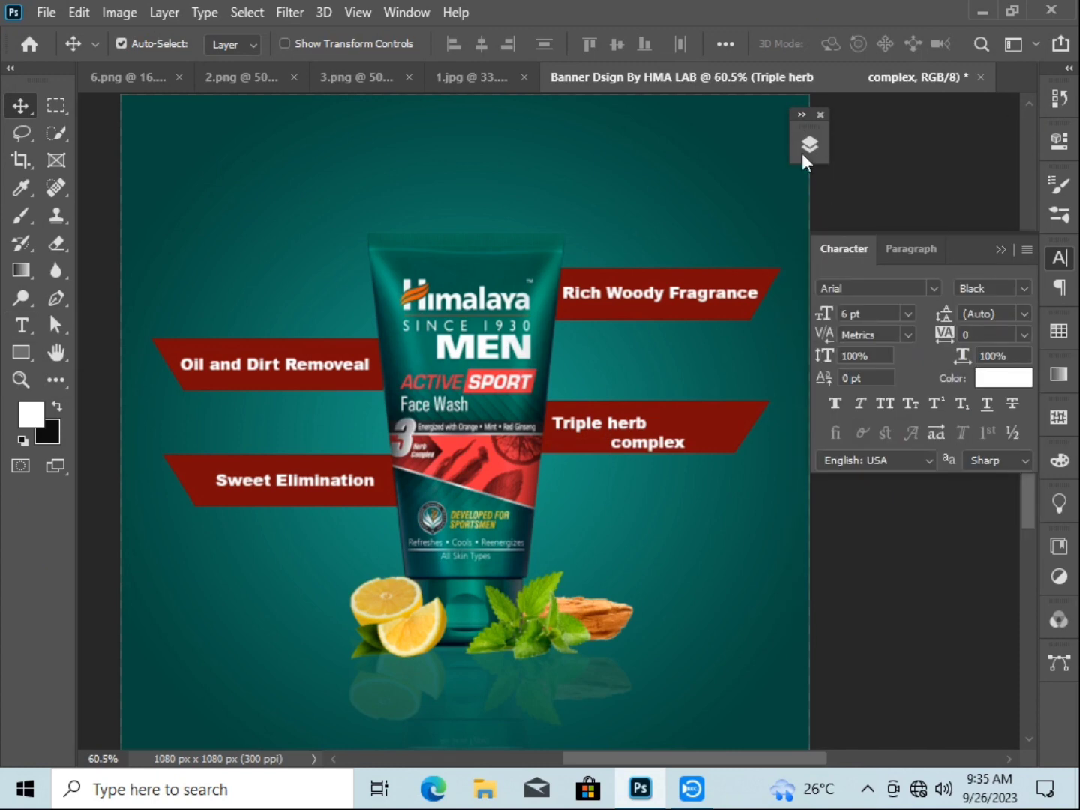
{"action": "left_click", "coordinate": [802, 116]}
{"action": "left_click_drag", "start_coordinate": [928, 135], "coordinate": [962, 334]}
{"action": "left_click", "coordinate": [998, 248]}
{"action": "left_click_drag", "start_coordinate": [647, 445], "coordinate": [753, 145]}
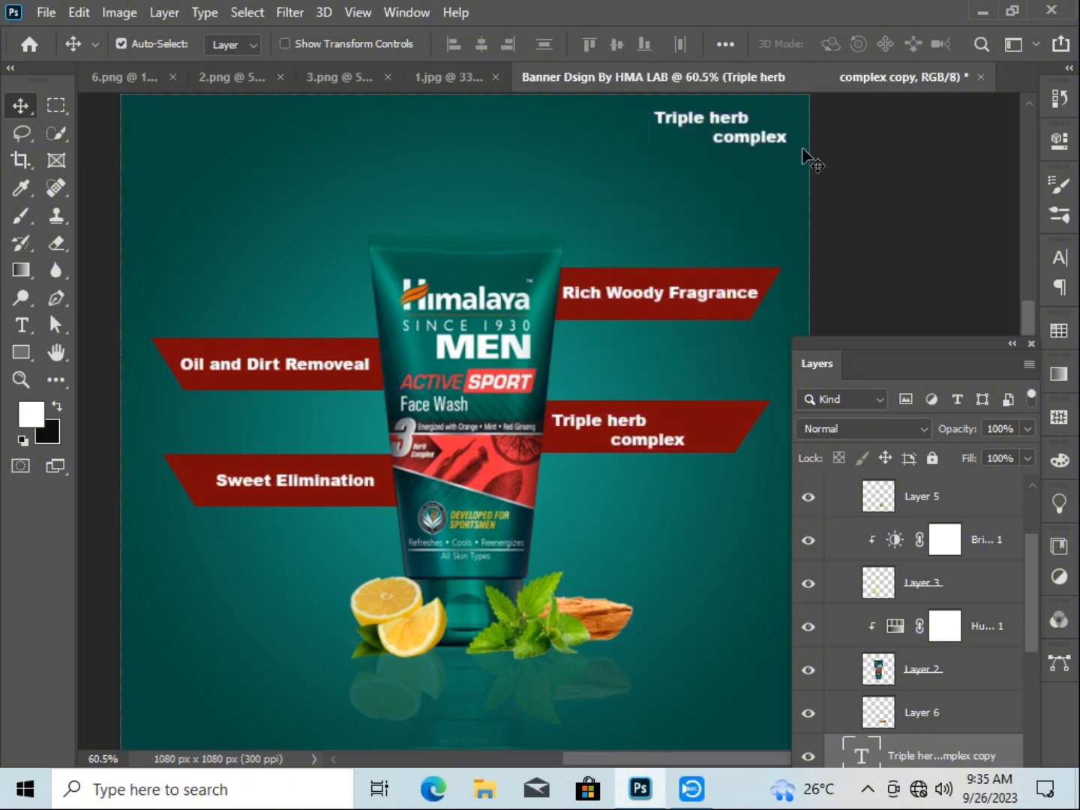
Replace the copied text in the banner's upper right corner with "Himalaya Men" on two staggered lines
{"action": "double_click", "coordinate": [781, 135]}
{"action": "type", "text": "Himalaya"}
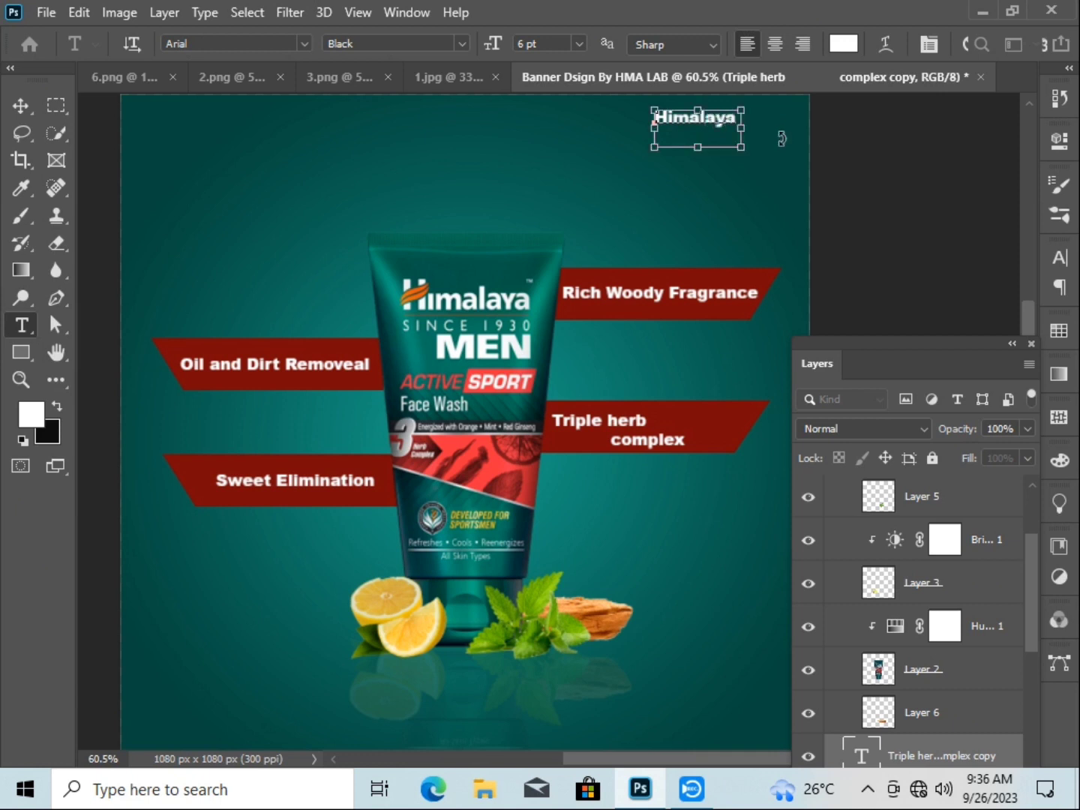
{"action": "key", "text": "ctrl+m"}
{"action": "type", "text": "en"}
{"action": "key", "text": "BackSpace"}
{"action": "key", "text": "BackSpace"}
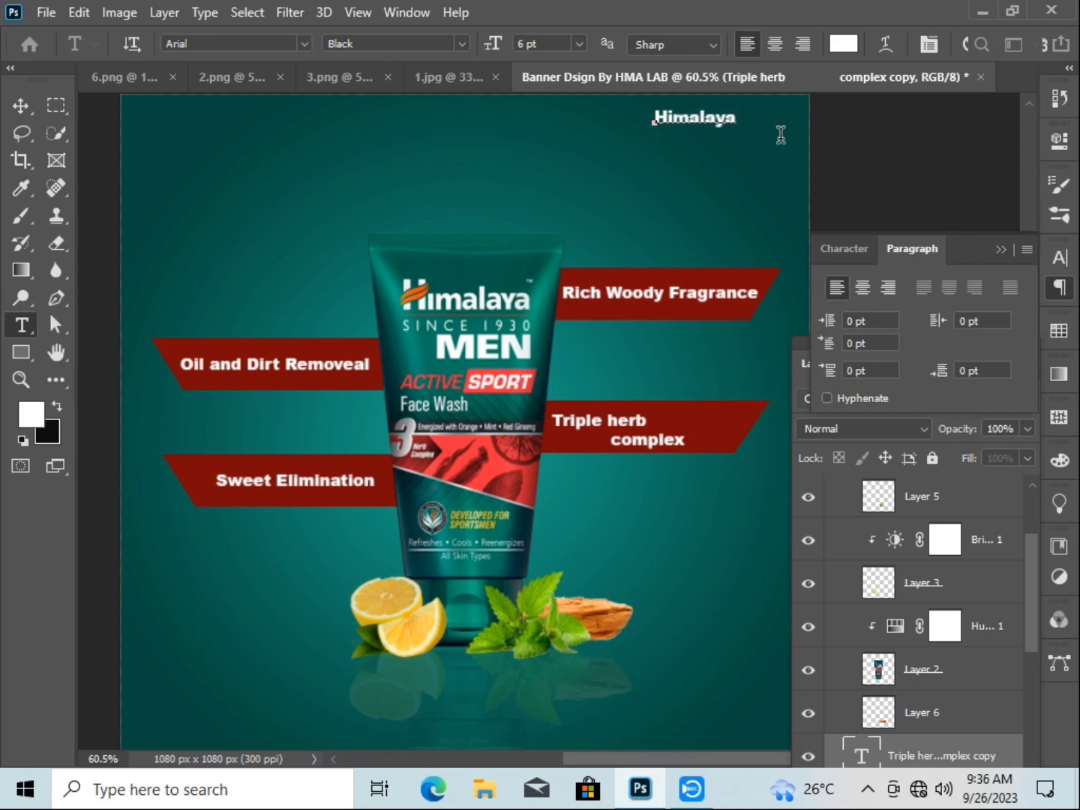
{"action": "type", "text": "Men"}
Enlarge the "Himalaya Men" headline to 11 pt and shift it left to fit inside the banner
{"action": "left_click_drag", "start_coordinate": [743, 138], "coordinate": [641, 106]}
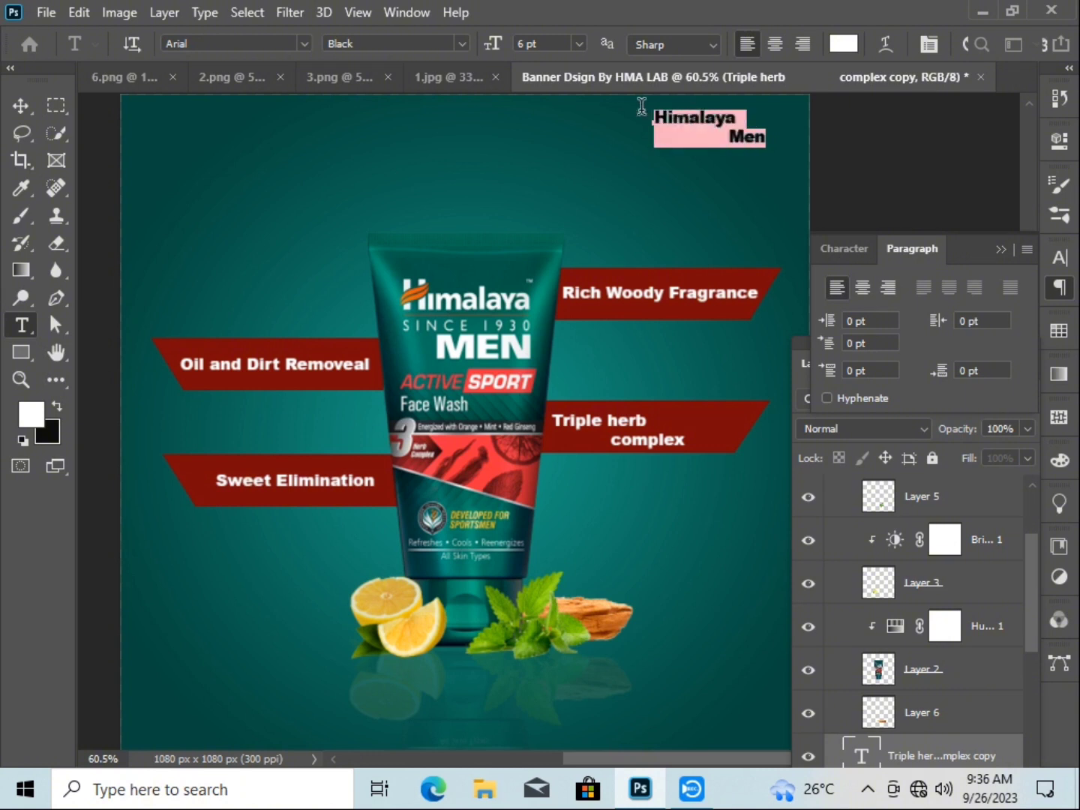
{"action": "left_click", "coordinate": [579, 43]}
{"action": "left_click", "coordinate": [566, 154]}
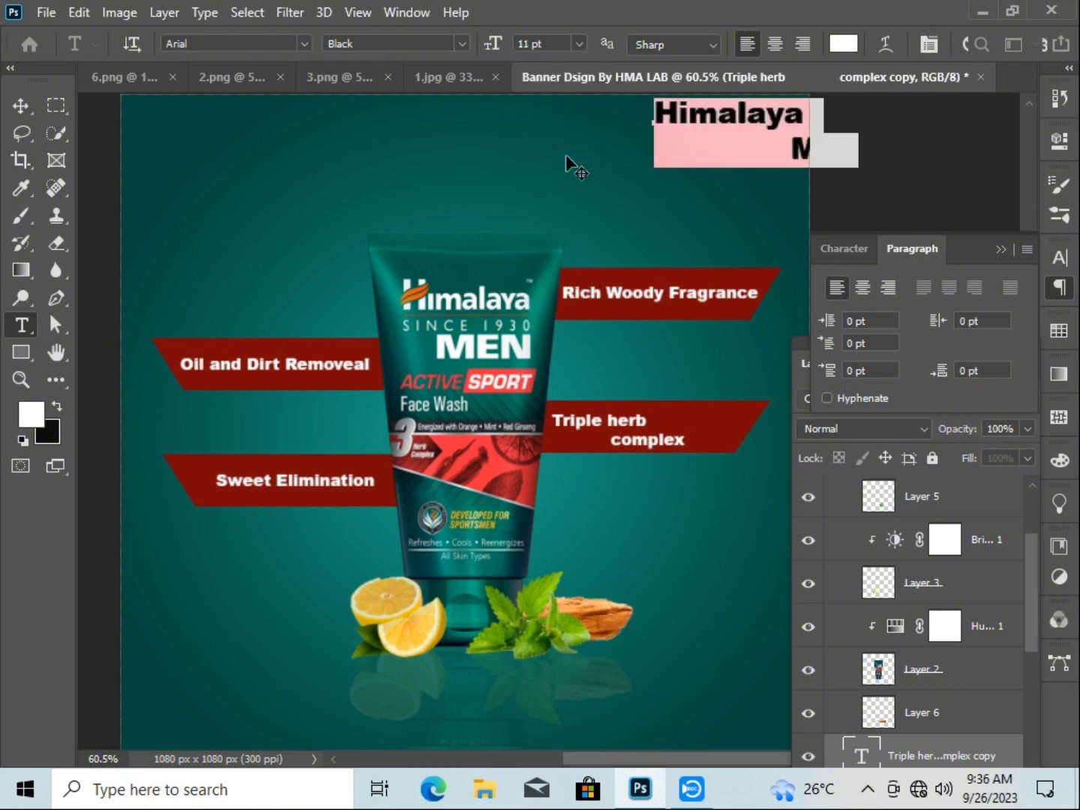
{"action": "left_click", "coordinate": [24, 109]}
{"action": "double_click", "coordinate": [734, 117]}
{"action": "left_click", "coordinate": [28, 107]}
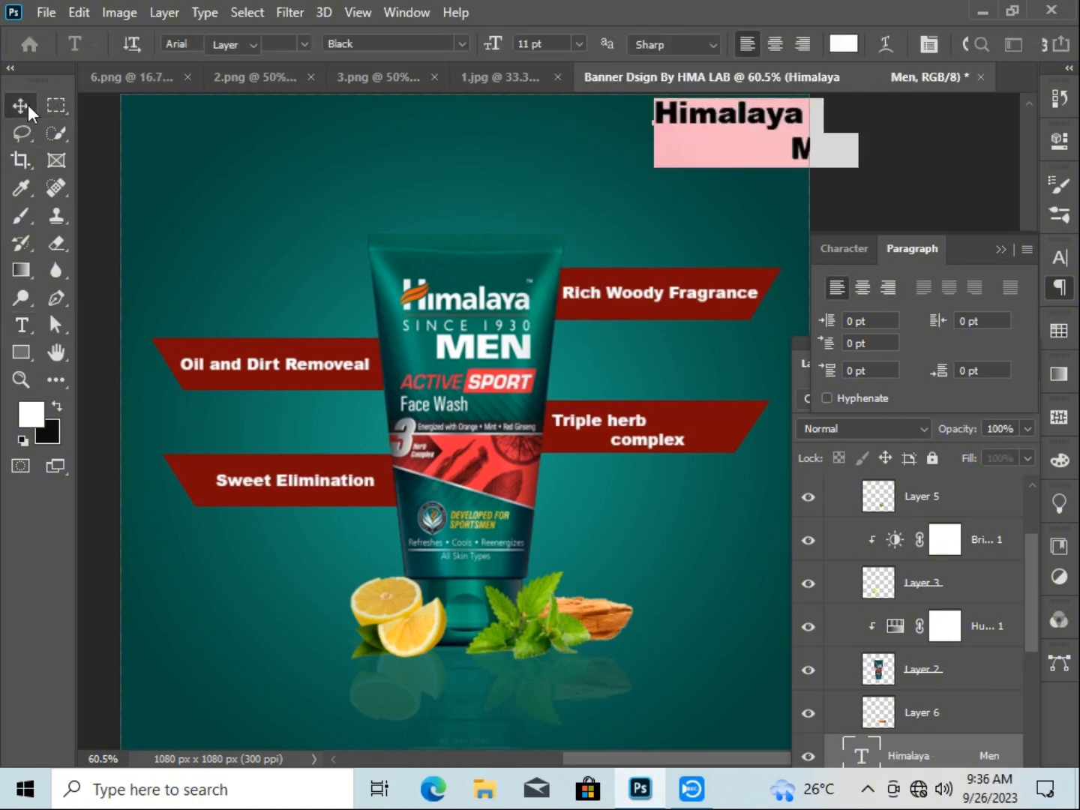
{"action": "left_click_drag", "start_coordinate": [675, 119], "coordinate": [621, 118]}
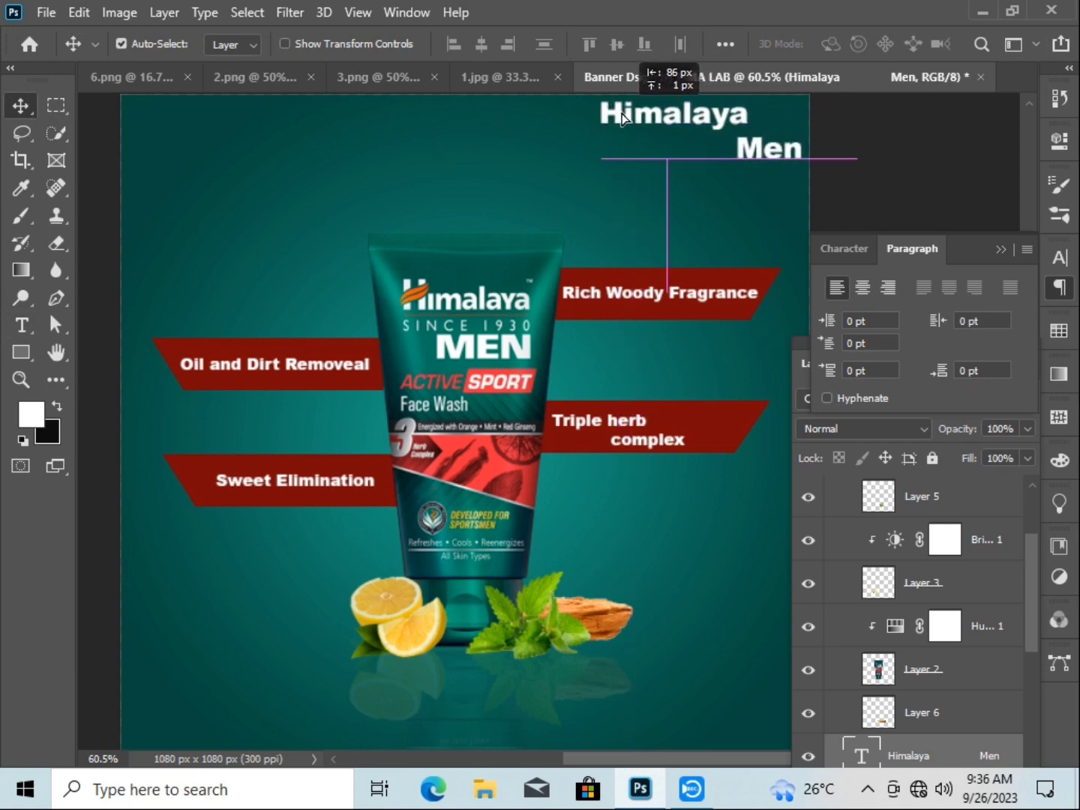
Set the "Himalaya Men" headline to 9 pt and move it into the banner's upper right corner
{"action": "double_click", "coordinate": [621, 119]}
{"action": "left_click", "coordinate": [579, 45]}
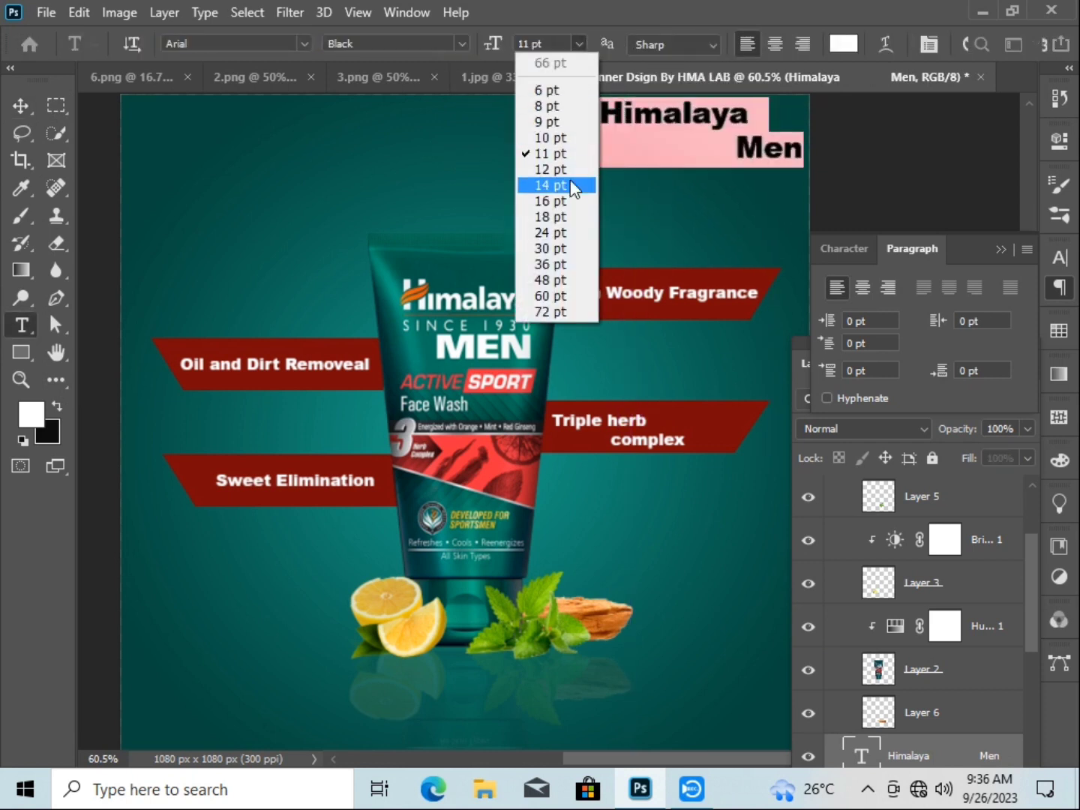
{"action": "left_click", "coordinate": [552, 121]}
{"action": "left_click", "coordinate": [24, 106]}
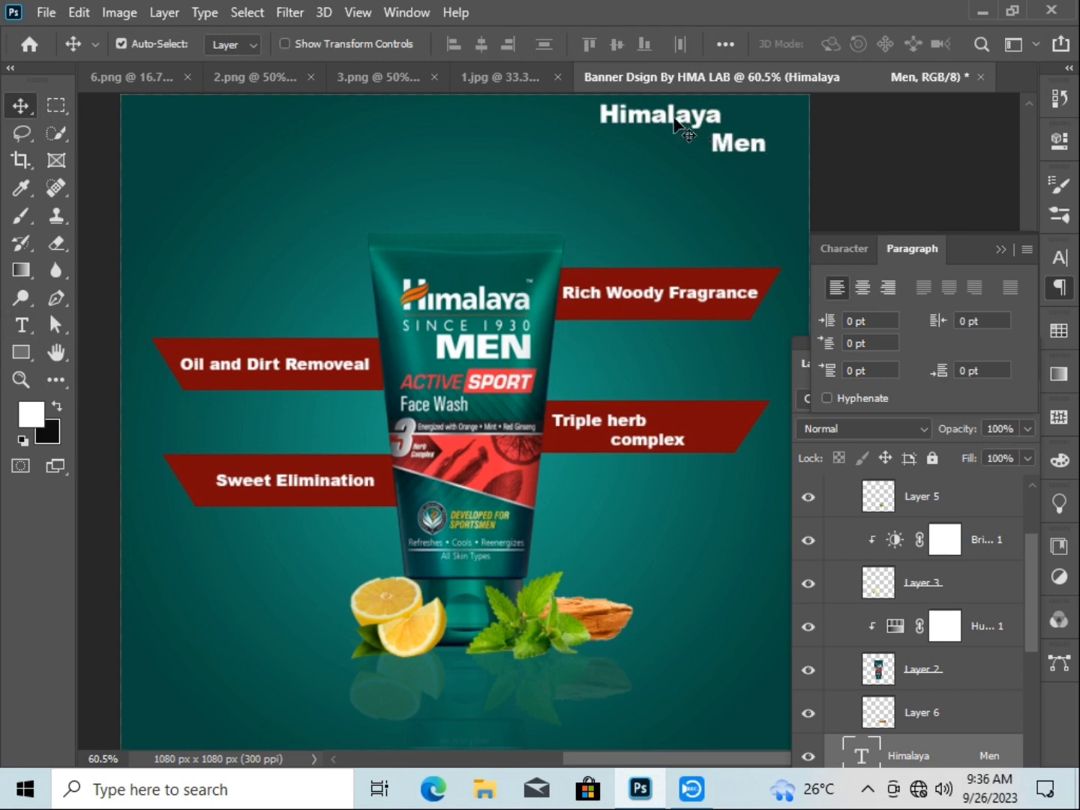
{"action": "left_click_drag", "start_coordinate": [672, 119], "coordinate": [703, 118]}
{"action": "left_click", "coordinate": [886, 133]}
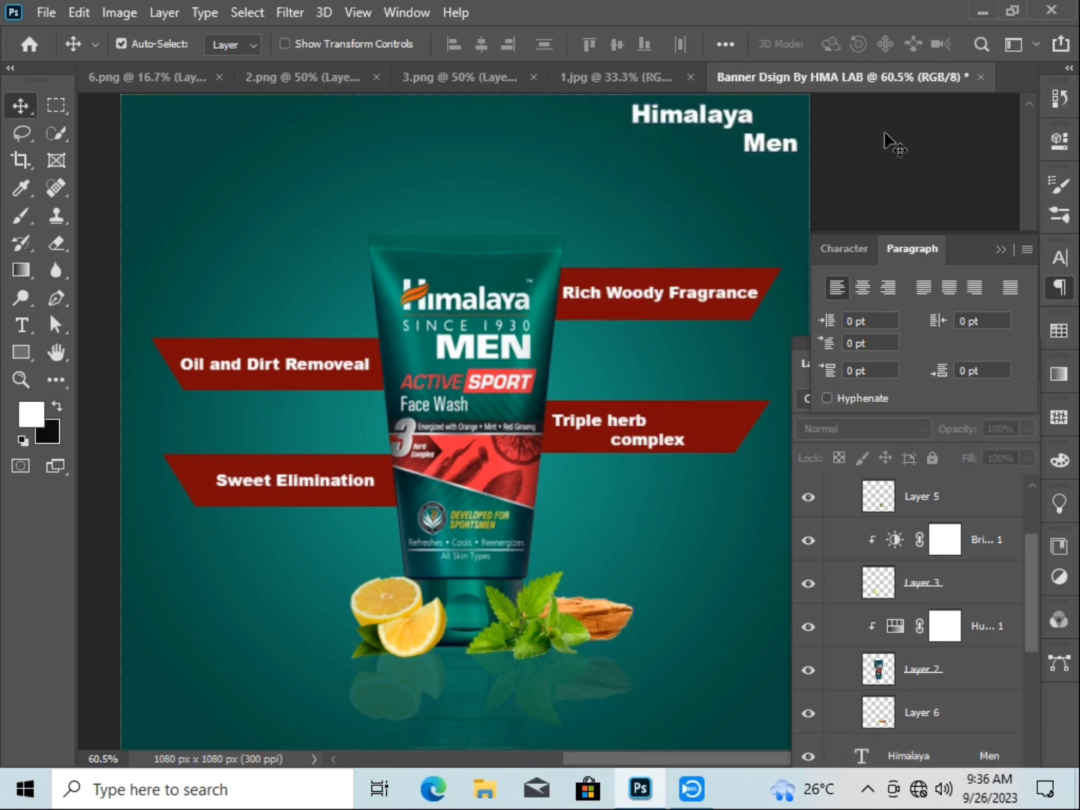
Collapse the Paragraph and Layers panels and dock Layers with the other collapsed panels to clear the view of the whole banner
{"action": "left_click", "coordinate": [1000, 249]}
{"action": "left_click_drag", "start_coordinate": [958, 343], "coordinate": [987, 282]}
{"action": "double_click", "coordinate": [722, 137]}
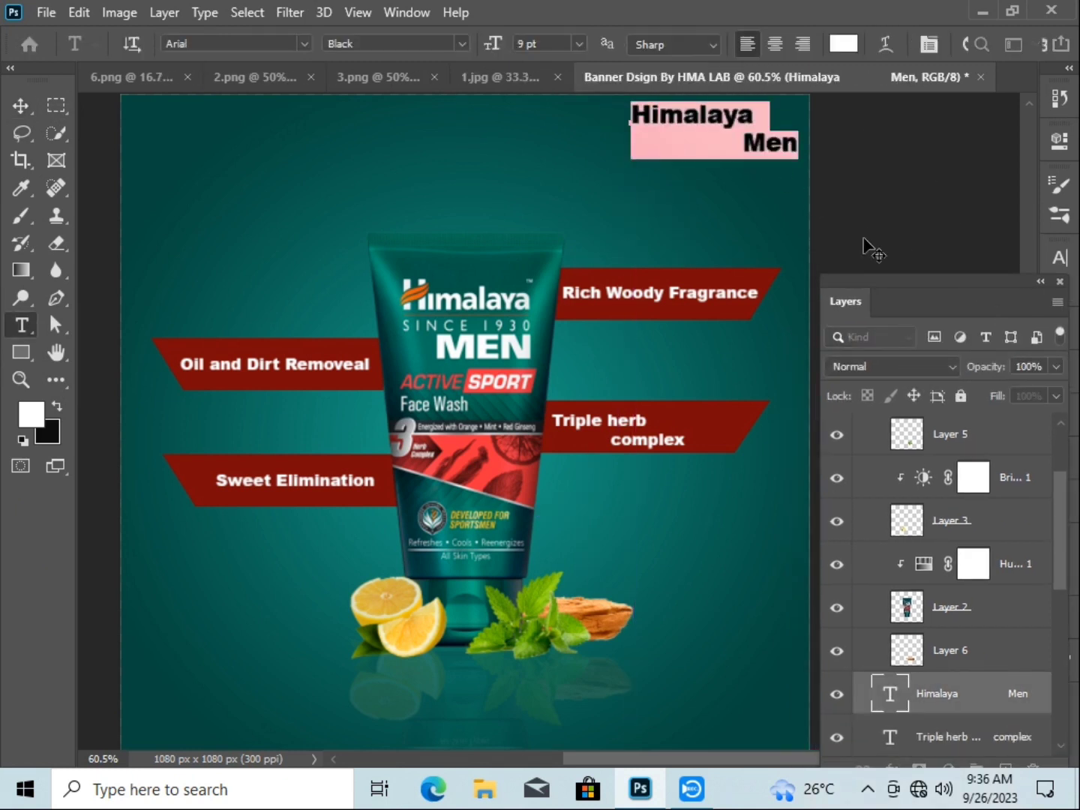
{"action": "left_click", "coordinate": [20, 106]}
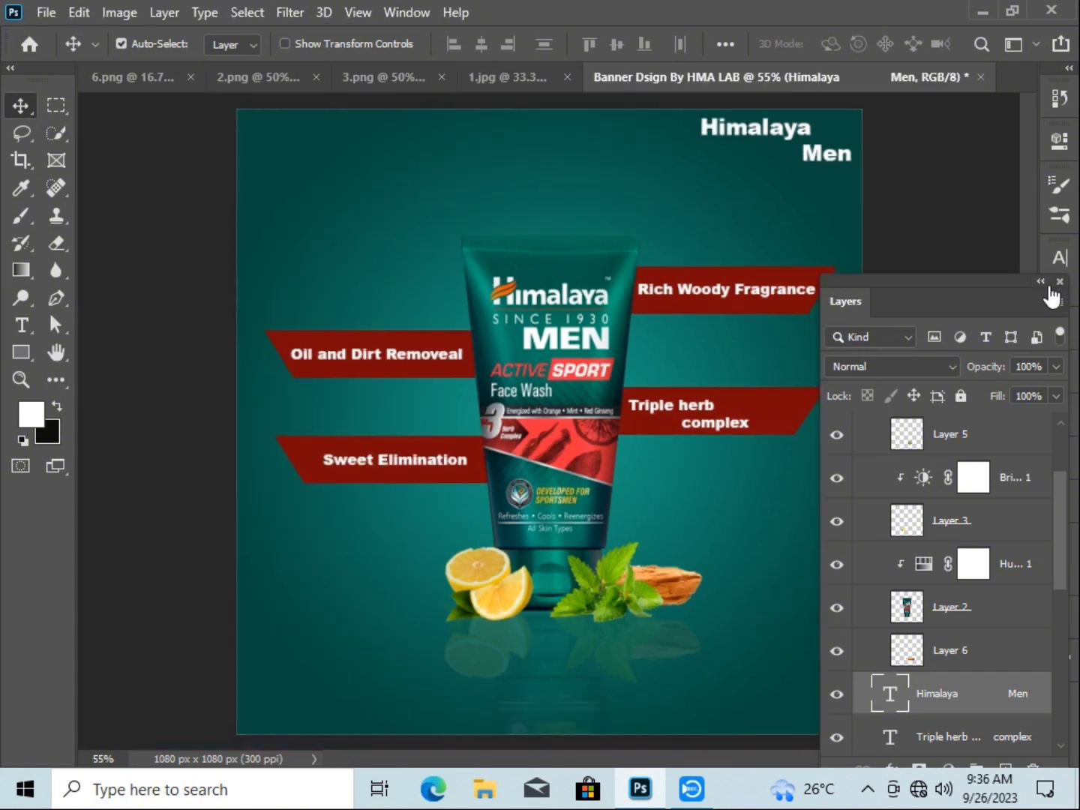
{"action": "left_click", "coordinate": [1041, 282]}
{"action": "left_click_drag", "start_coordinate": [971, 529], "coordinate": [1059, 706]}
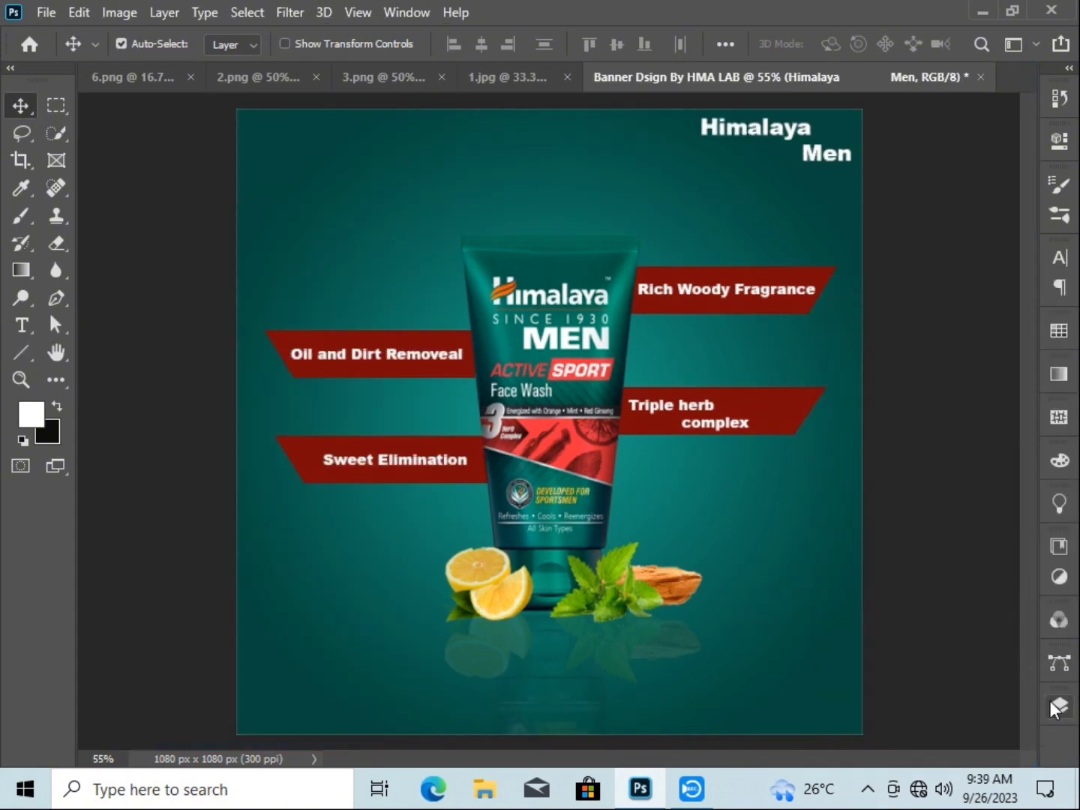
{"action": "scroll", "coordinate": [734, 433], "scroll_direction": "down", "scroll_amount": 2}
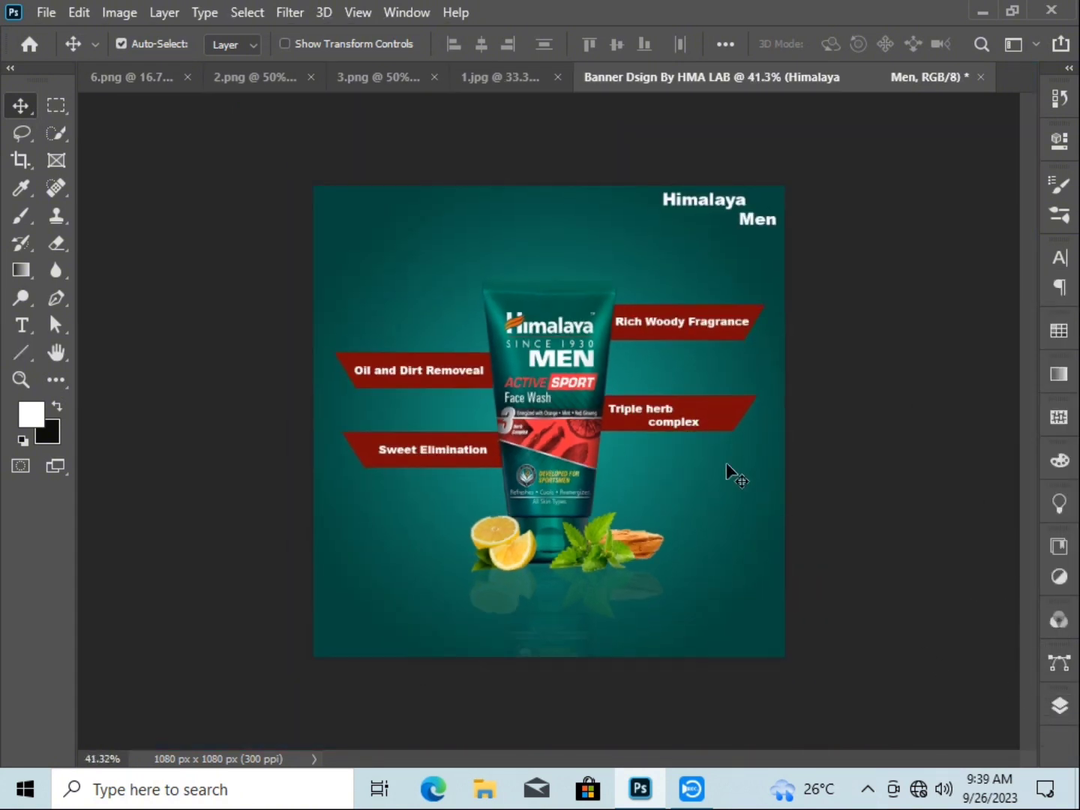